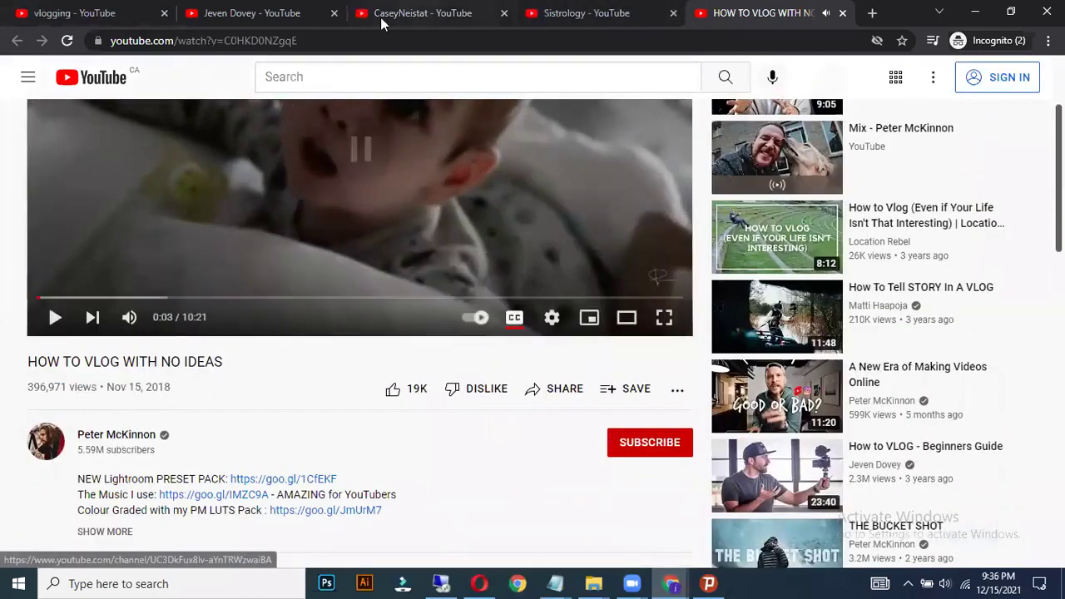
# Switch to the remote desktop session, try to view the Top results on the TikTok search page, and dismiss the pop-up dialog
pyautogui.click(441, 584)
pyautogui.click(590, 272)
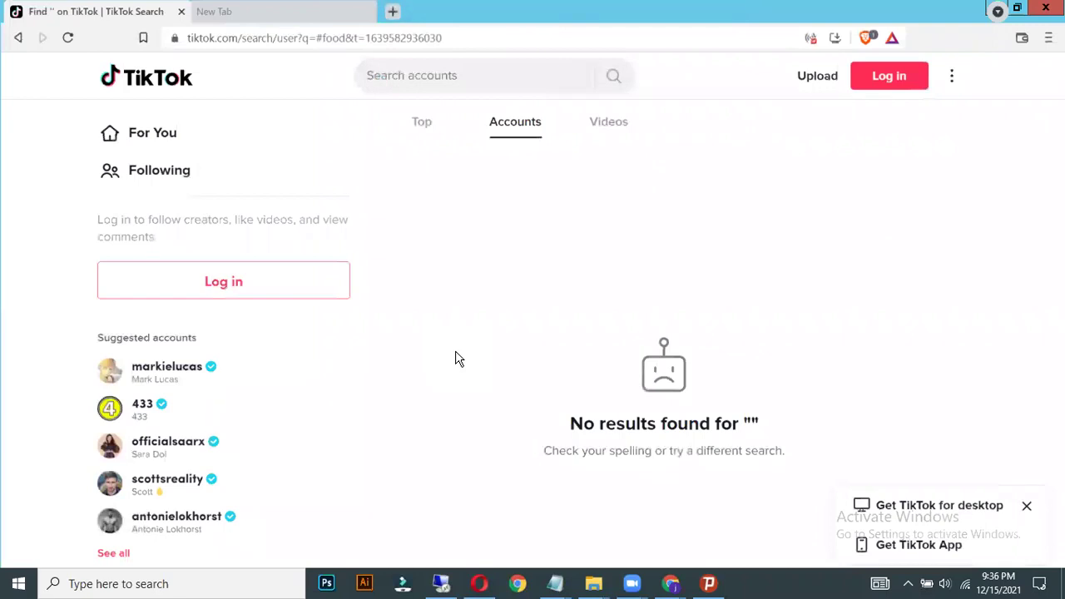
pyautogui.click(420, 134)
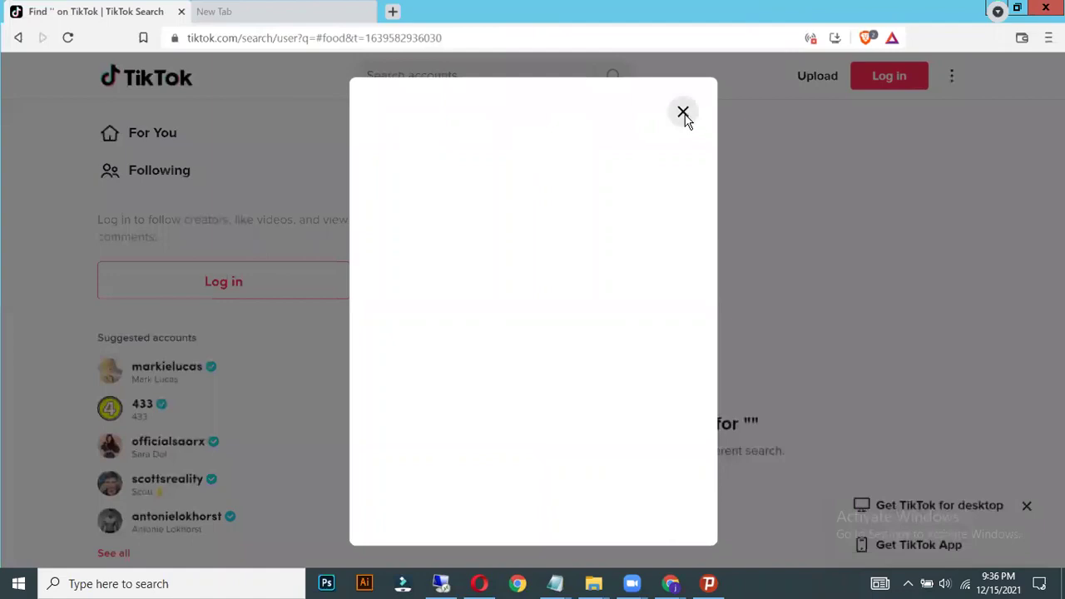
pyautogui.click(680, 110)
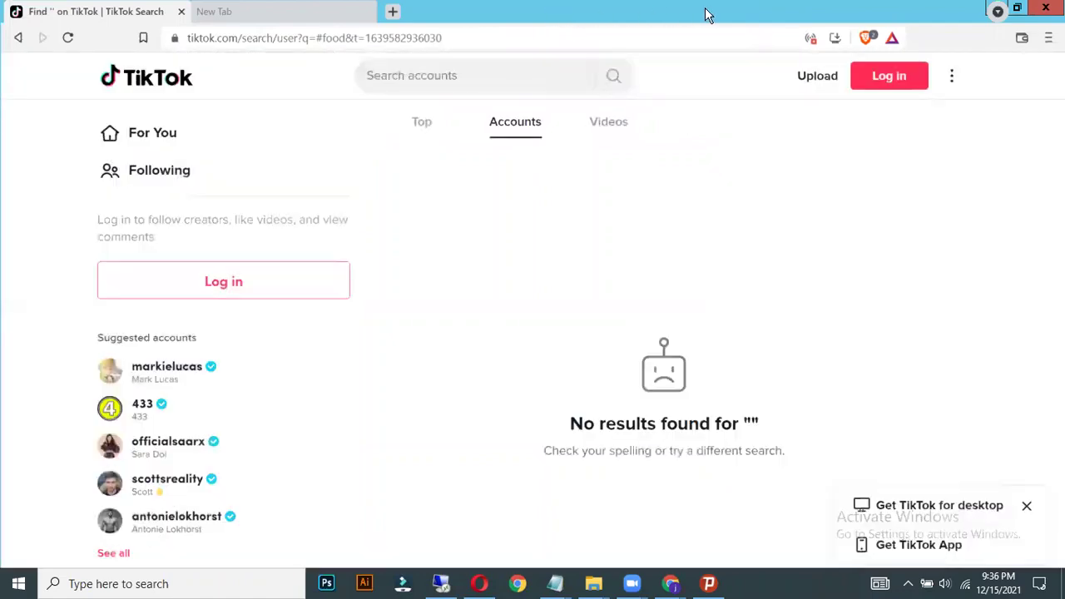
pyautogui.moveTo(706, 15)
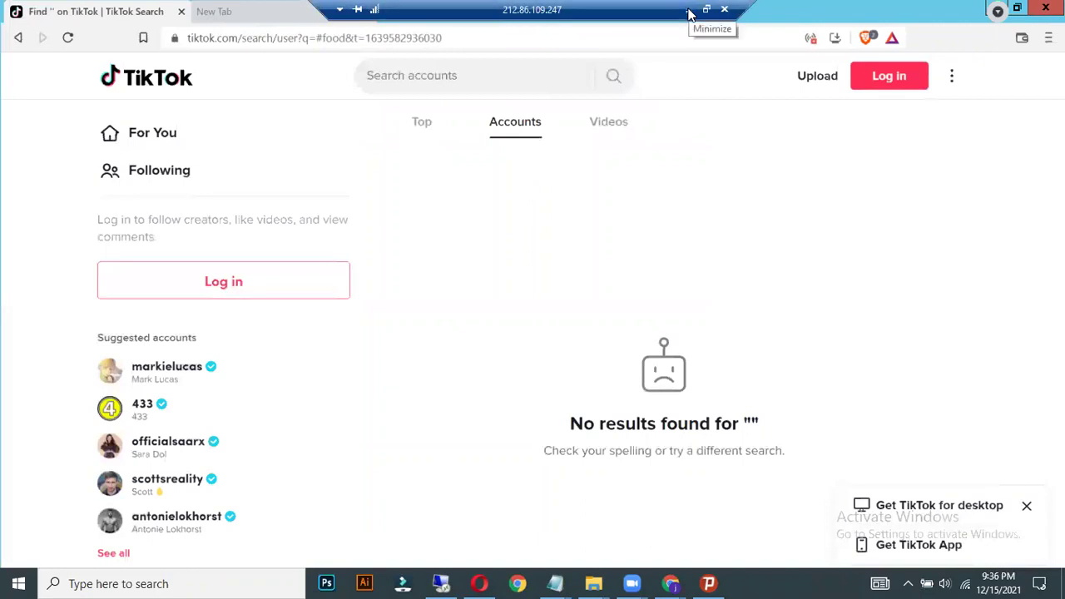
# Disconnect the Psiphon VPN, then minimize its window and the remote desktop session to return to YouTube in Chrome
pyautogui.click(708, 583)
pyautogui.click(549, 376)
pyautogui.click(642, 13)
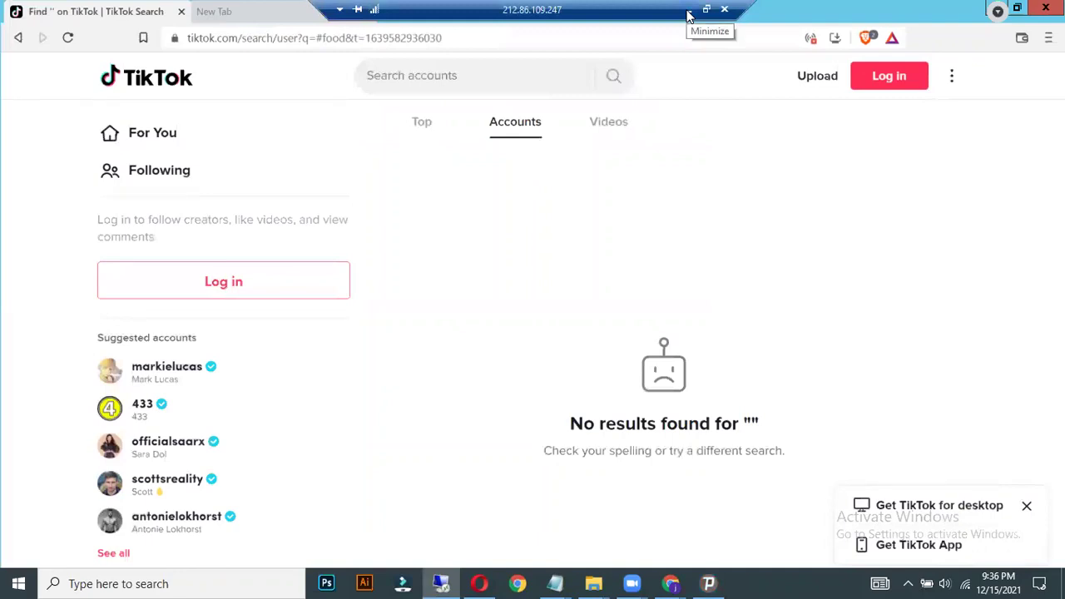
pyautogui.click(689, 15)
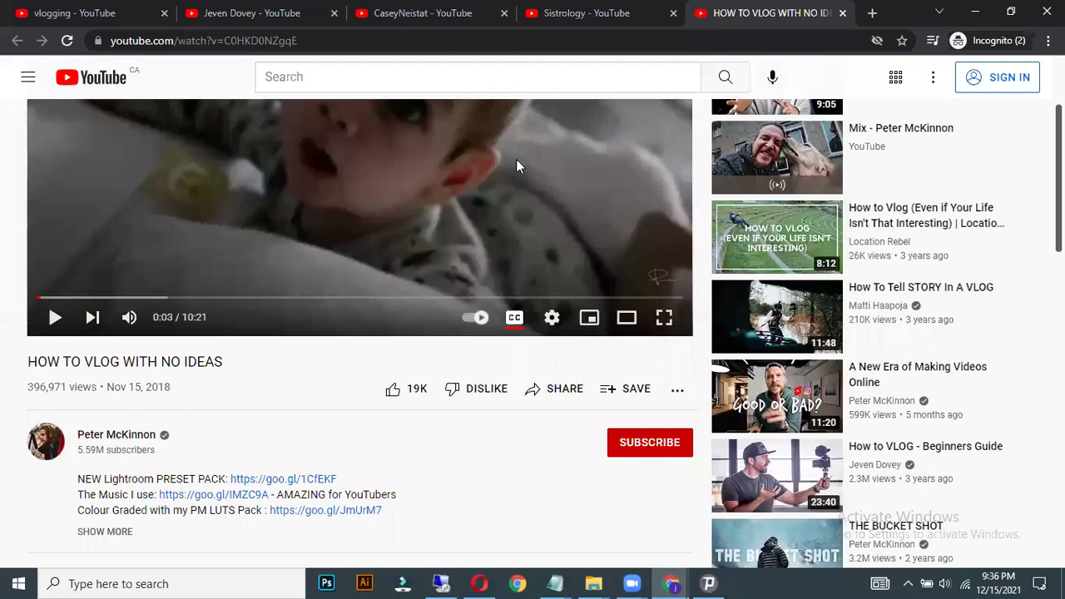
# Open the Peter McKinnon channel from the "HOW TO VLOG WITH NO IDEAS" video and pause the channel trailer
pyautogui.click(516, 166)
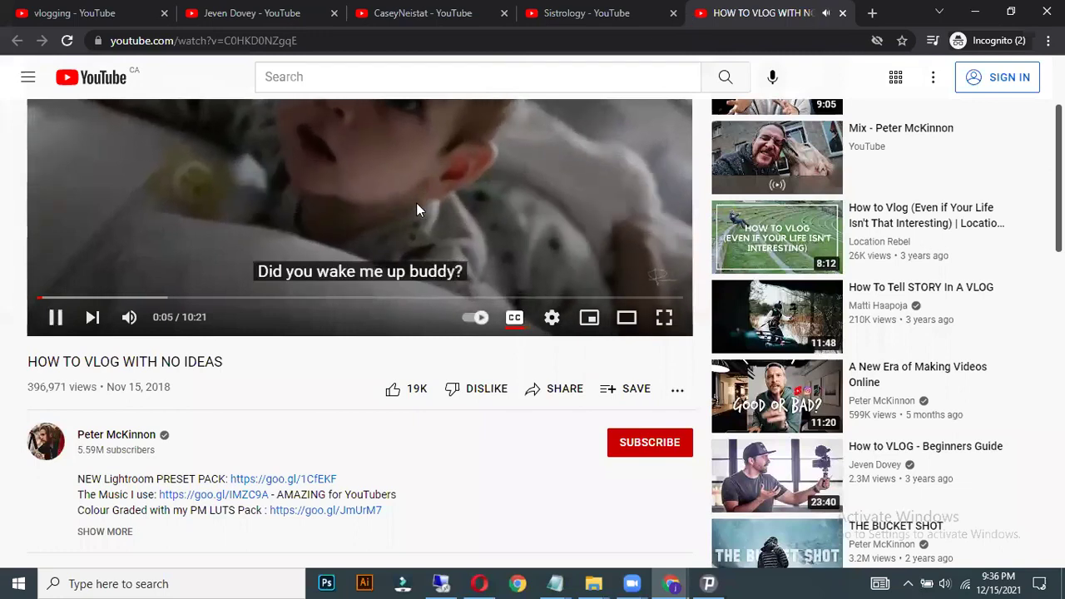
pyautogui.click(116, 436)
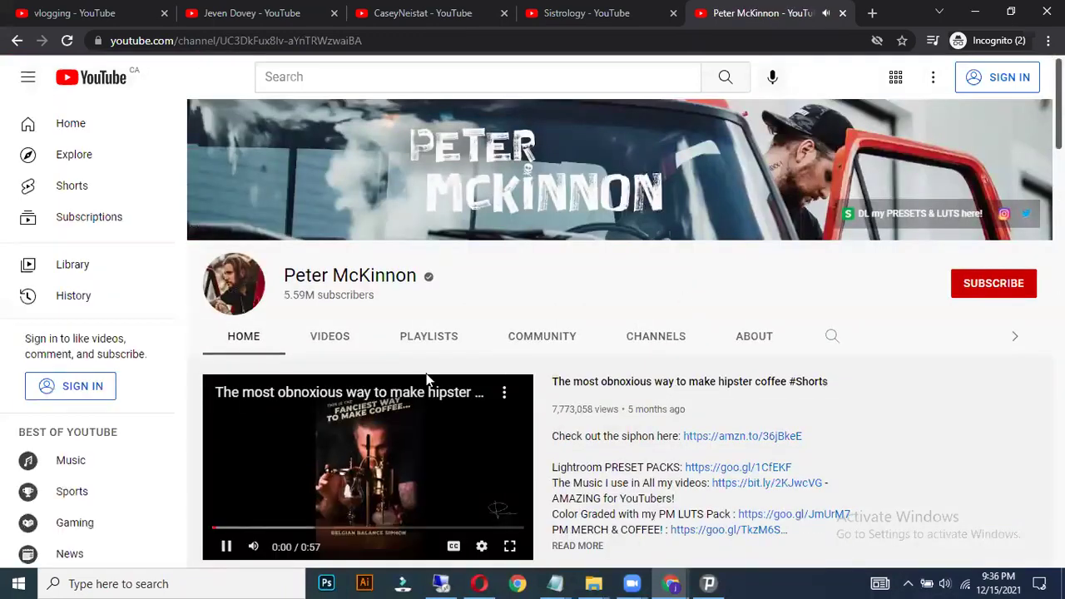
pyautogui.click(315, 435)
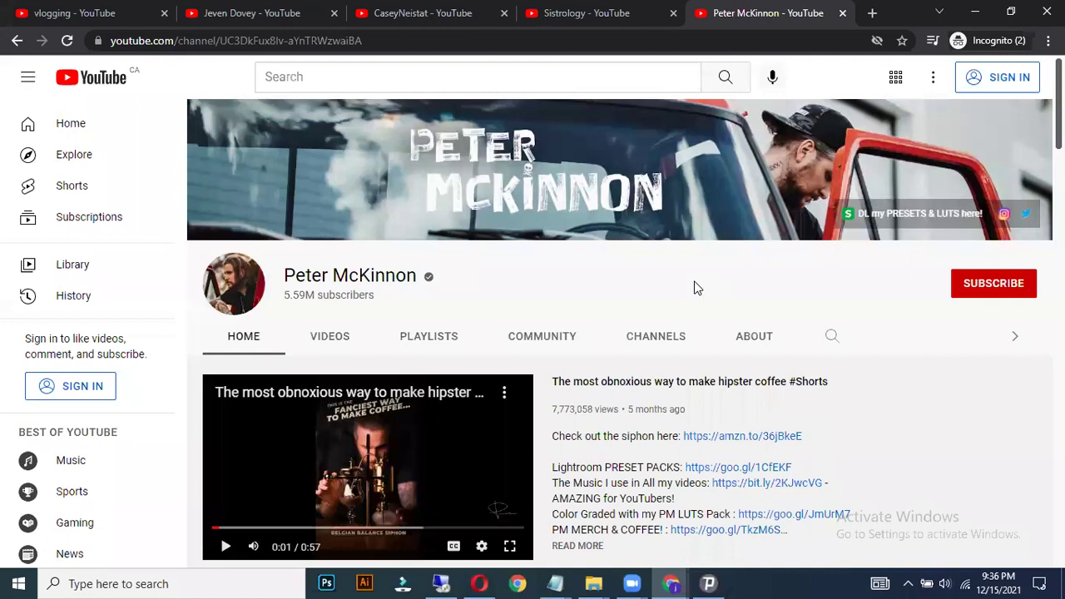
# Search YouTube for "reaction"
pyautogui.click(474, 82)
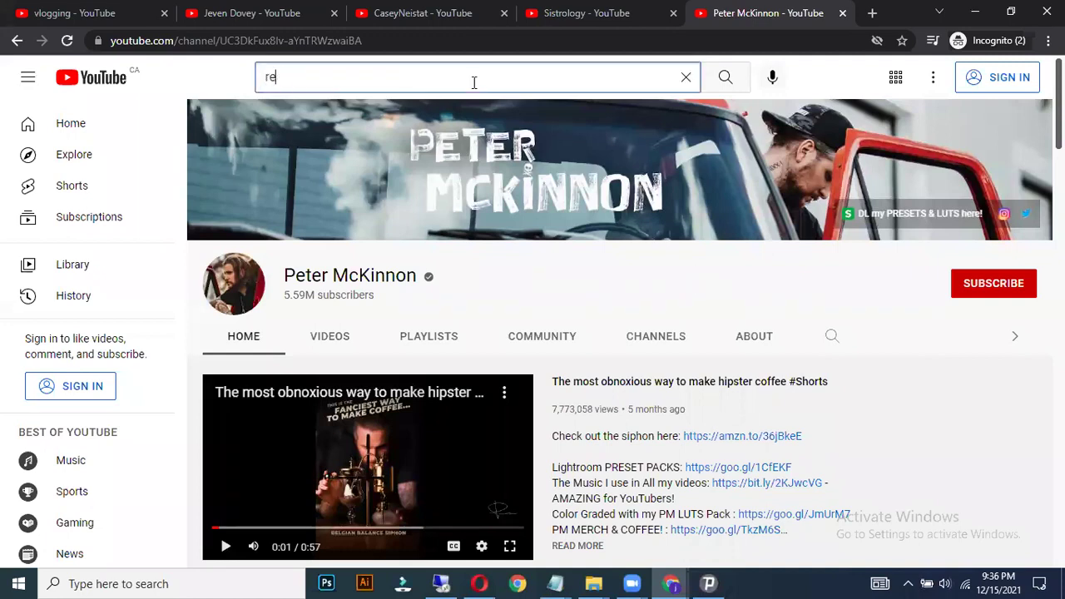
pyautogui.press('Return')
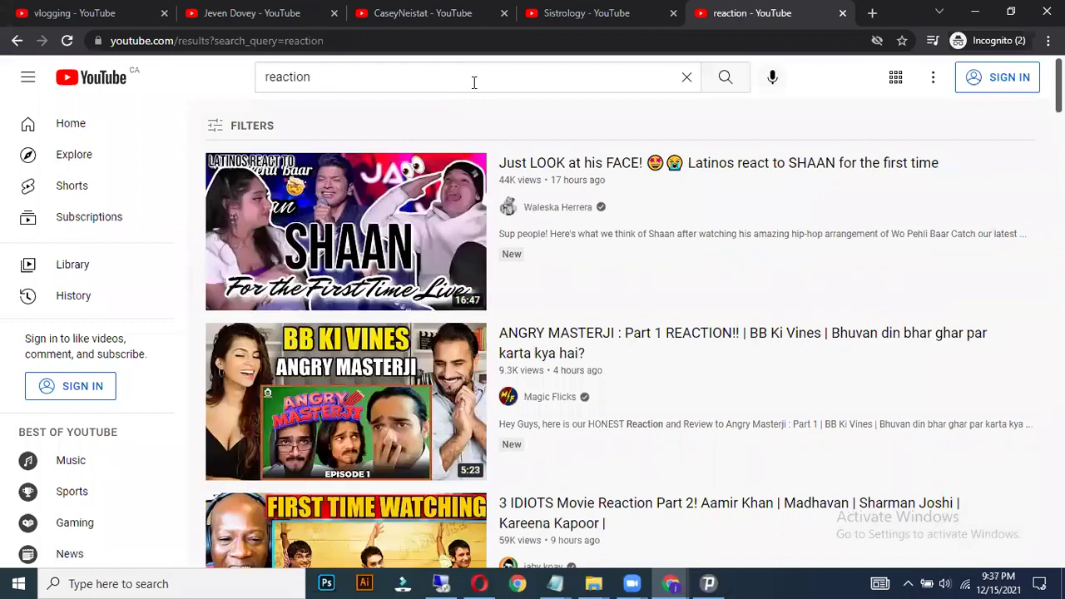
# Reconnect the Psiphon VPN through the Canada server region and minimize its window
pyautogui.click(709, 583)
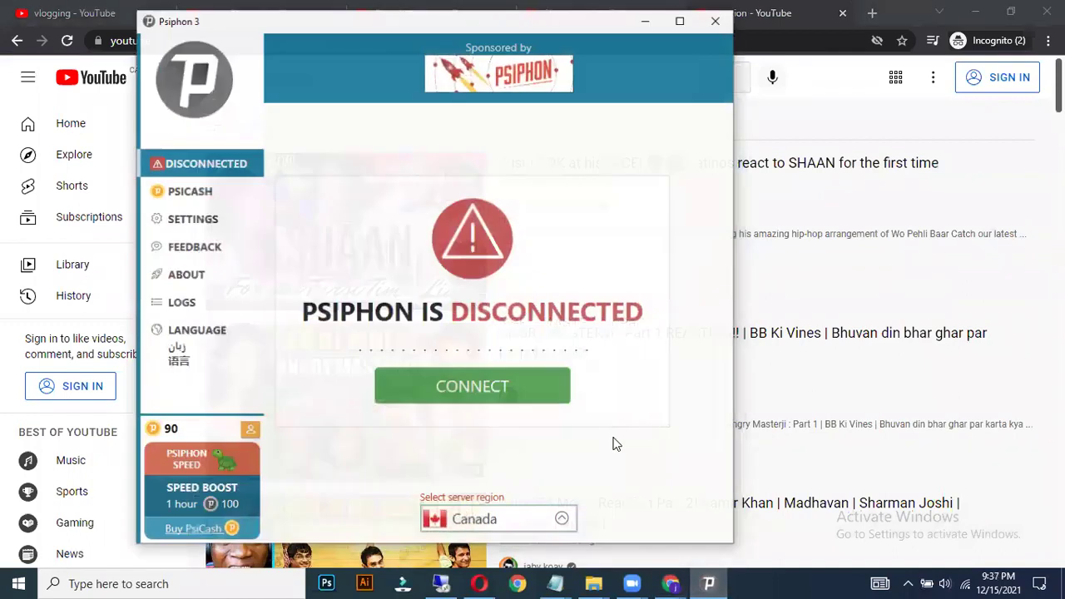
pyautogui.click(535, 382)
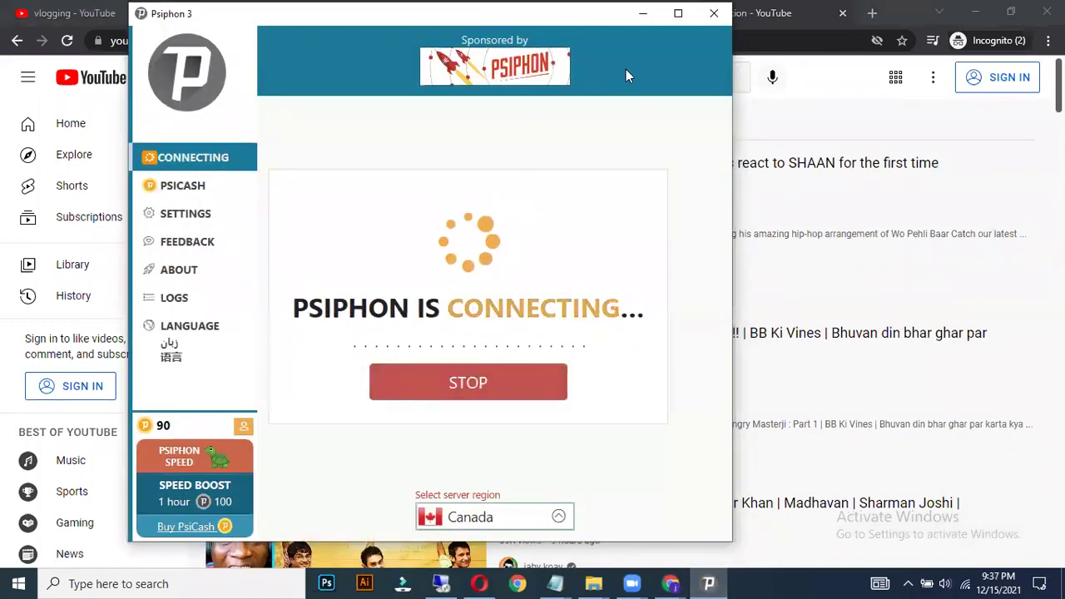
pyautogui.click(642, 14)
# Replace the YouTube search text with "reaction" and run the search again
pyautogui.click(448, 77)
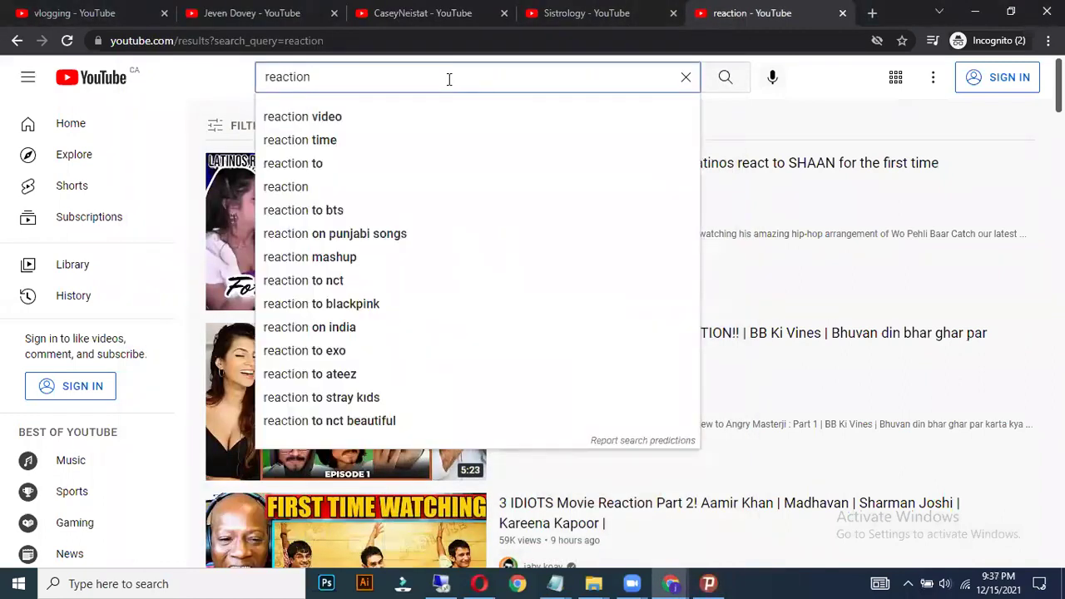
pyautogui.hotkey('ctrl', 'a')
pyautogui.write('r')
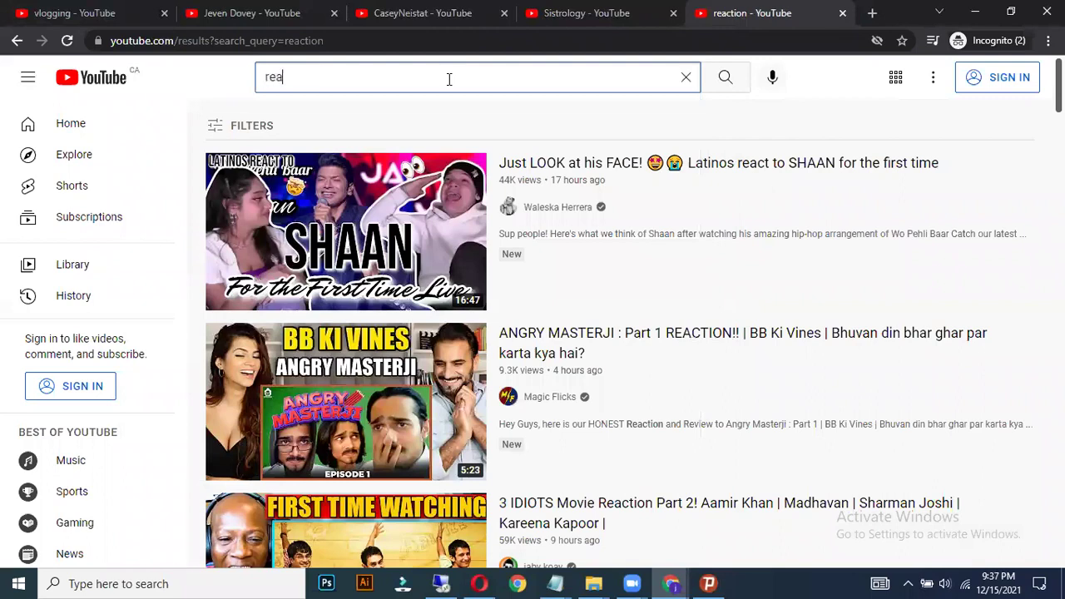
pyautogui.write('eaction')
pyautogui.press('Return')
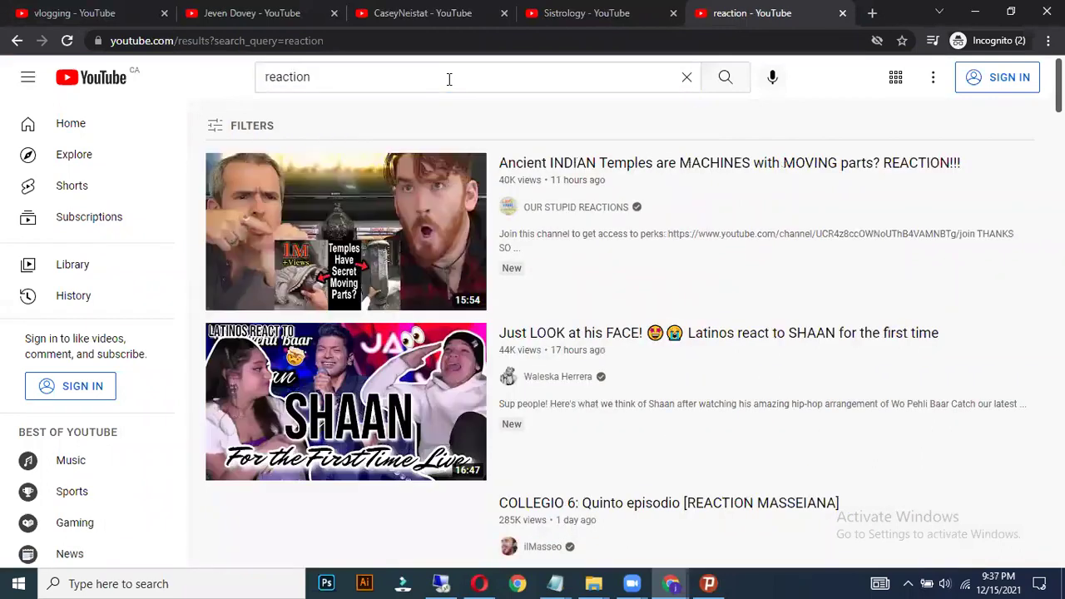
# Open the Ancient INDIAN Temples, COLLEGIO 6, TOP 10 TERRIFYING SWIMMING POOLS and REACTION EN VIVO videos in new tabs and reload the results page
pyautogui.moveTo(483, 376)
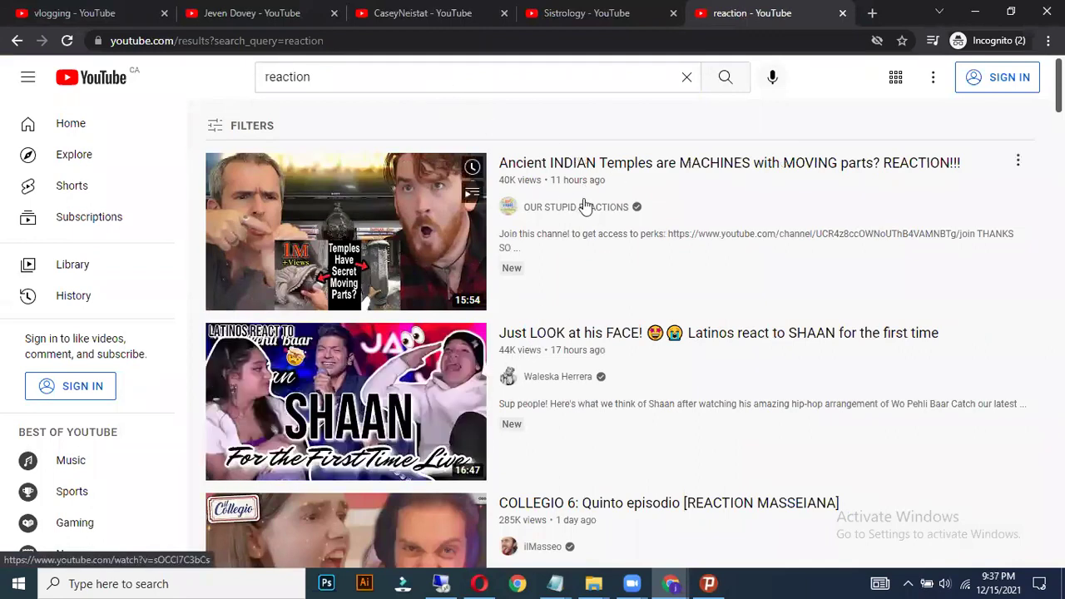
pyautogui.moveTo(554, 173)
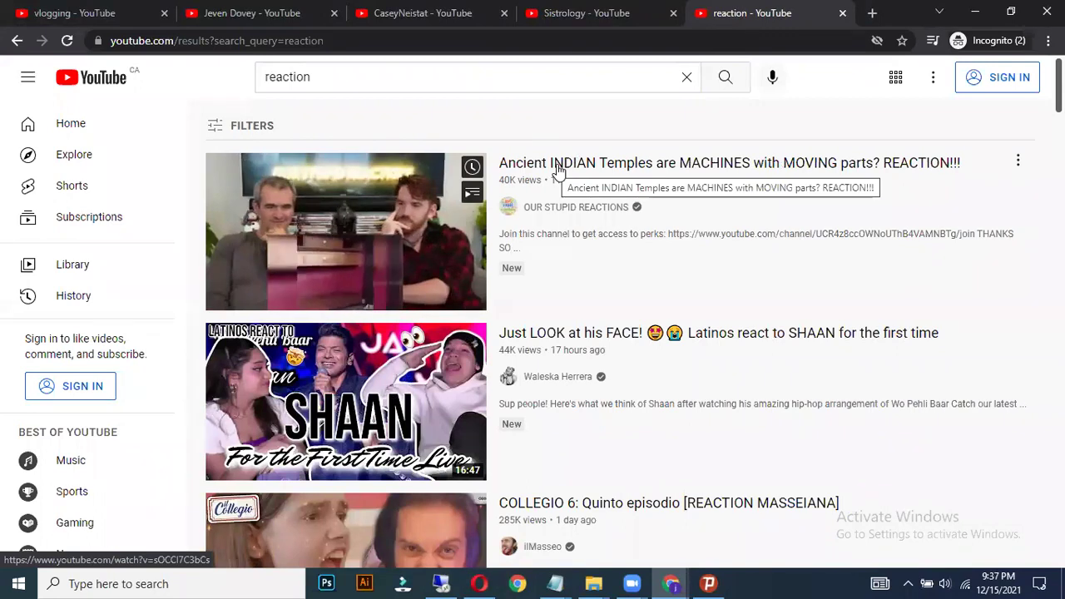
pyautogui.middleClick(559, 171)
pyautogui.scroll(-3, 635, 283)
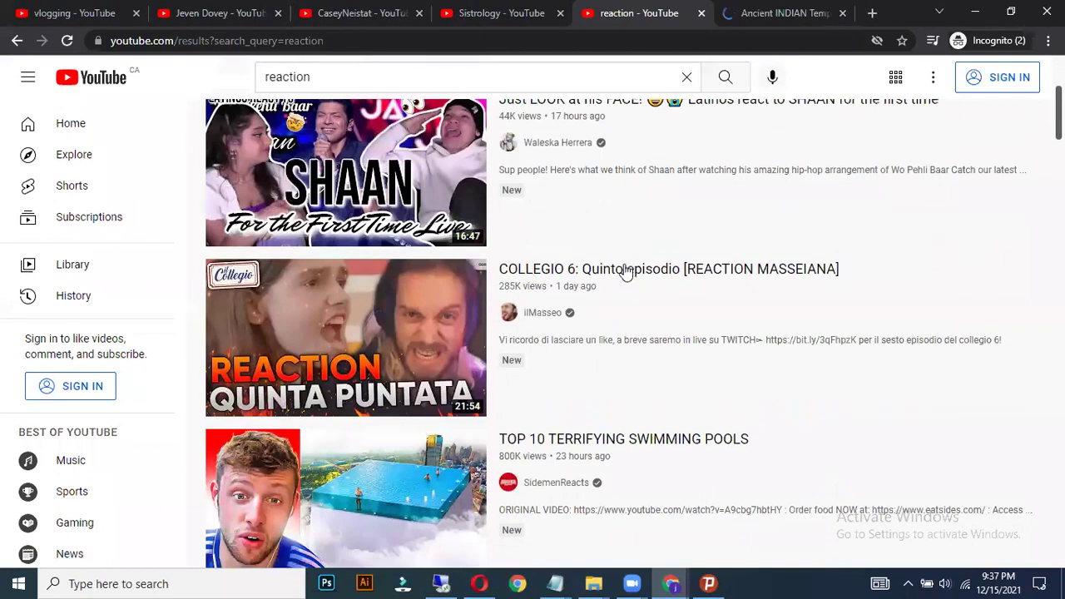
pyautogui.middleClick(624, 270)
pyautogui.scroll(-3, 626, 258)
pyautogui.middleClick(624, 208)
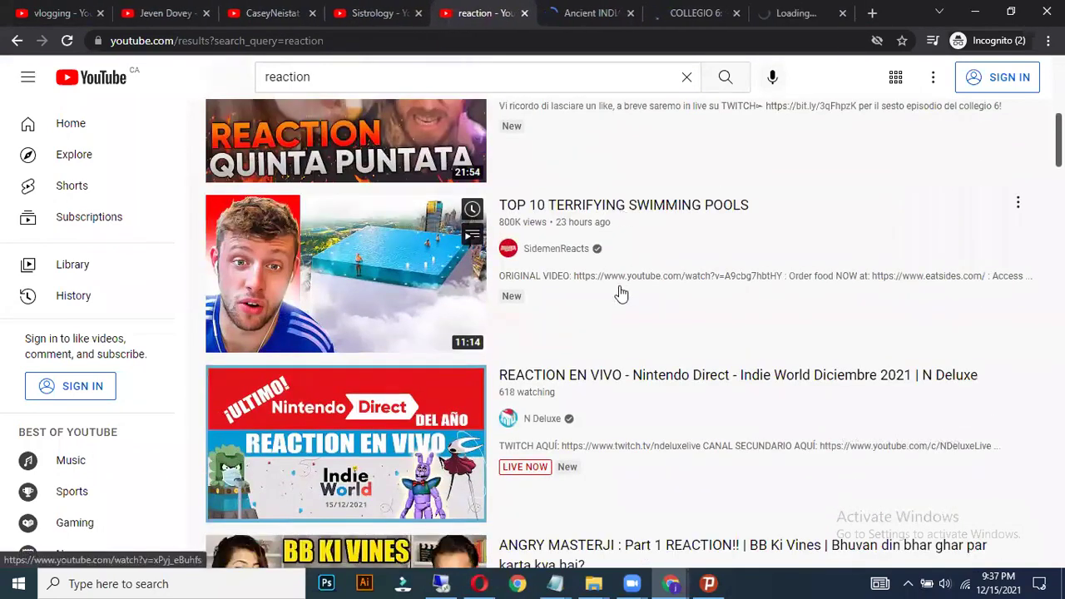
pyautogui.middleClick(613, 377)
pyautogui.scroll(-1, 613, 381)
pyautogui.scroll(-4, 613, 381)
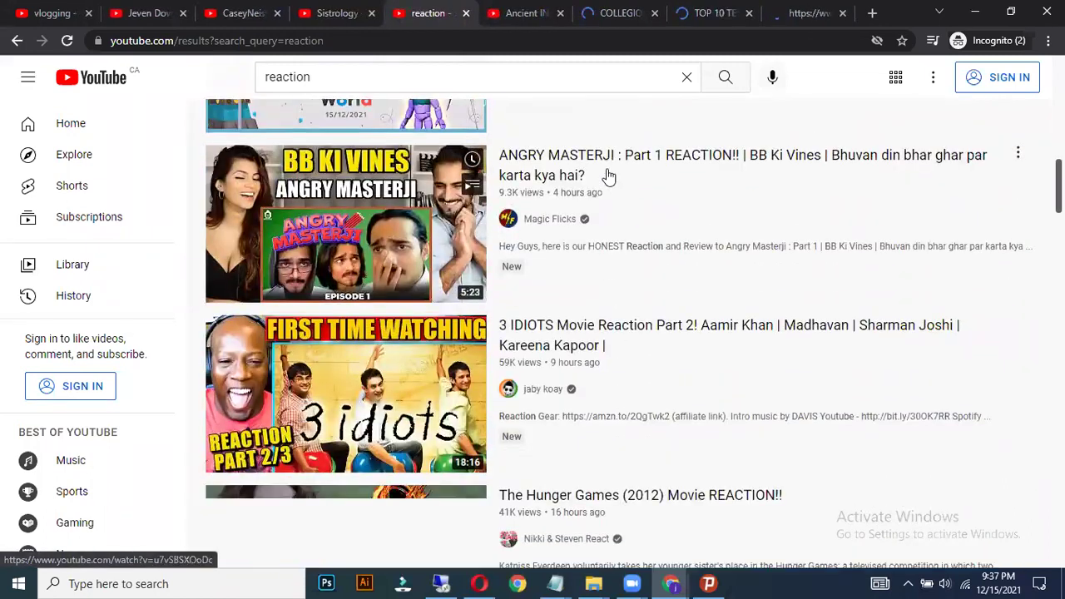
pyautogui.click(64, 42)
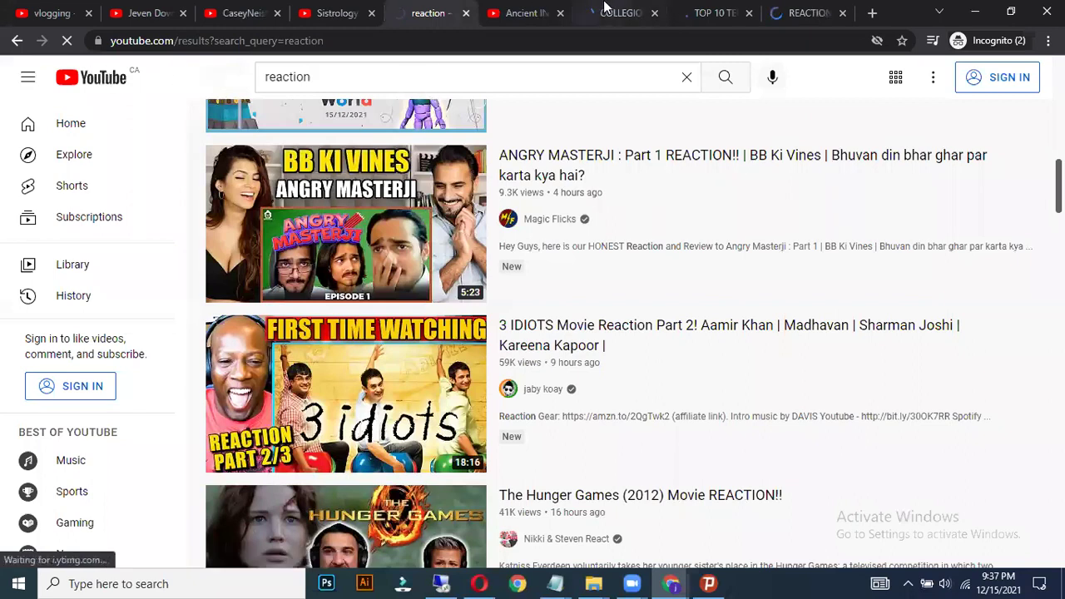
# Open the OUR STUPID REACTIONS channel from the Ancient INDIAN Temples video, check its social links, and close that tab
pyautogui.click(523, 12)
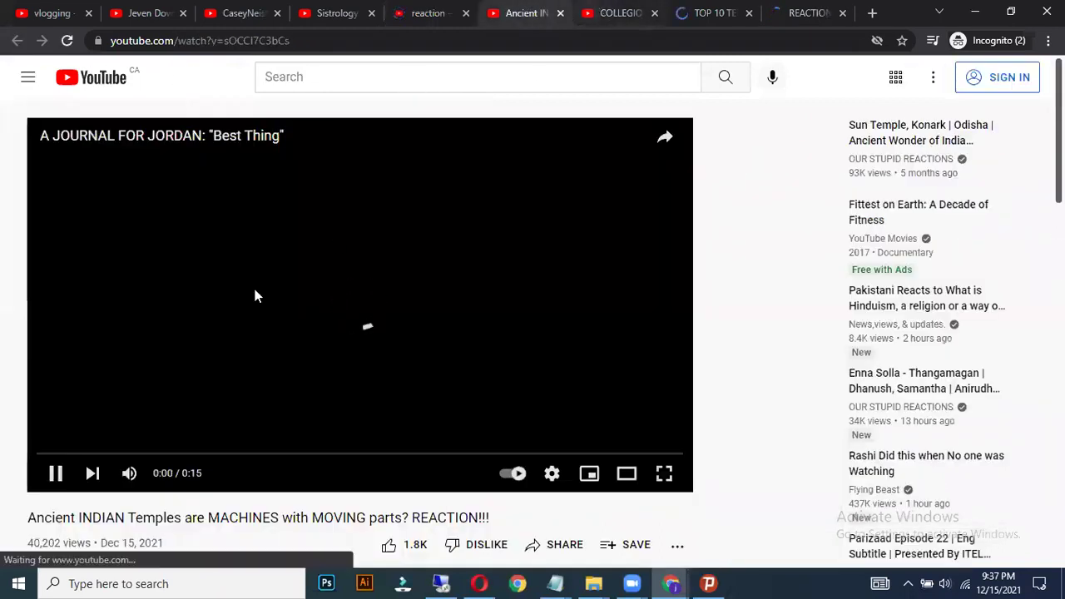
pyautogui.scroll(-2, 200, 347)
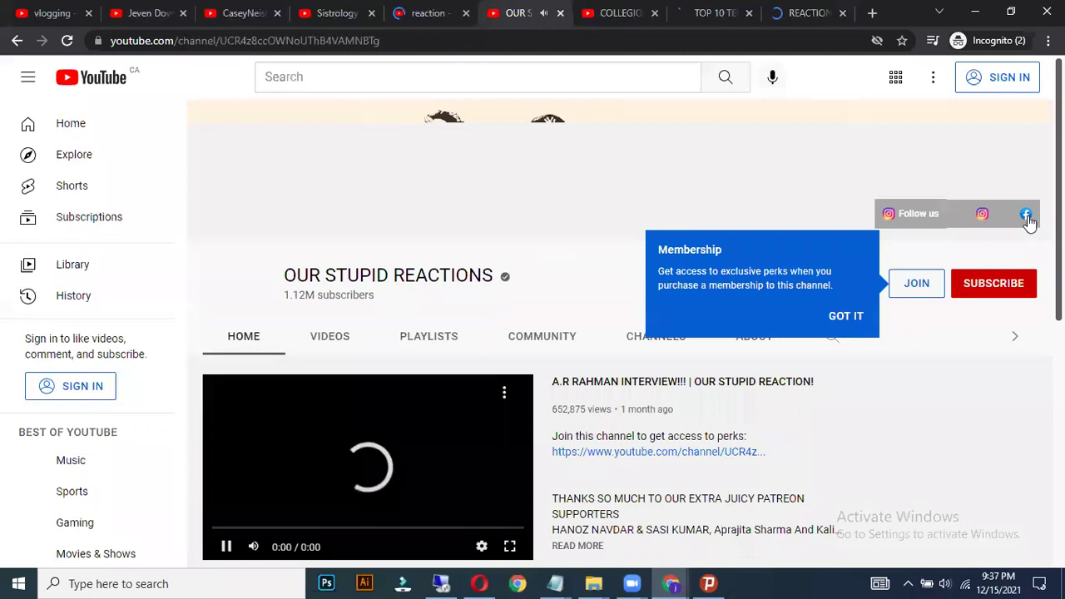
pyautogui.hotkey('ctrl', 'Tab')
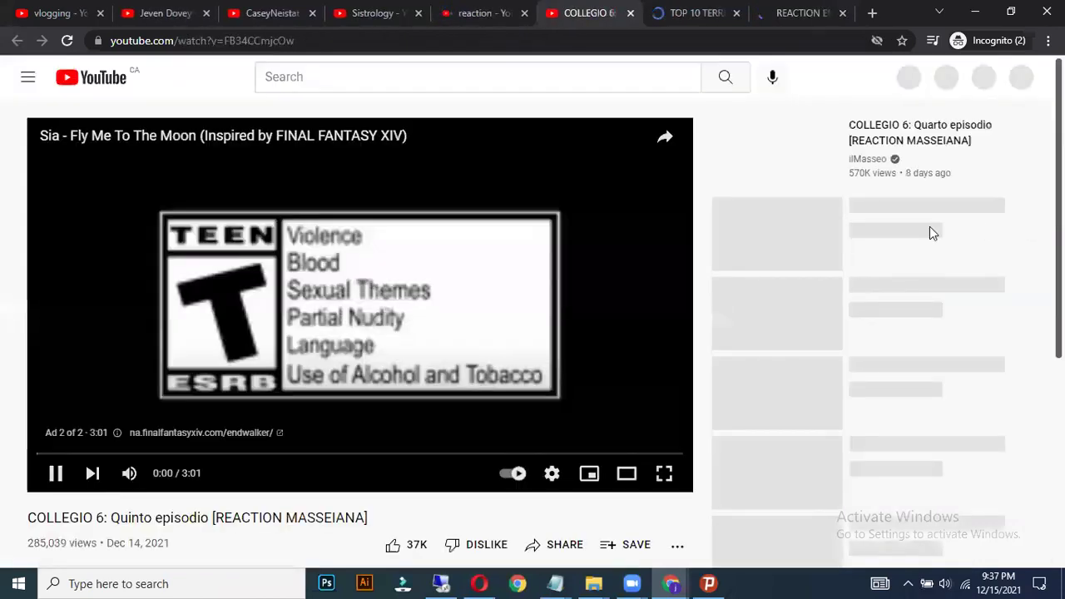
# Open the ilMasseo, SidemenReacts and N Deluxe channel pages from their reaction video tabs
pyautogui.scroll(-2, 117, 443)
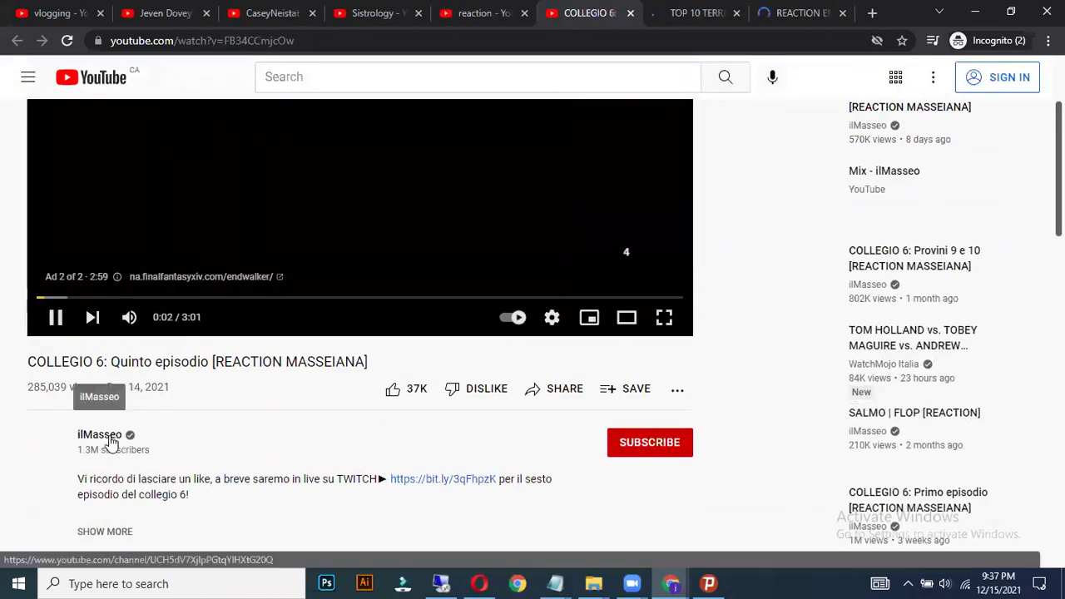
pyautogui.click(114, 439)
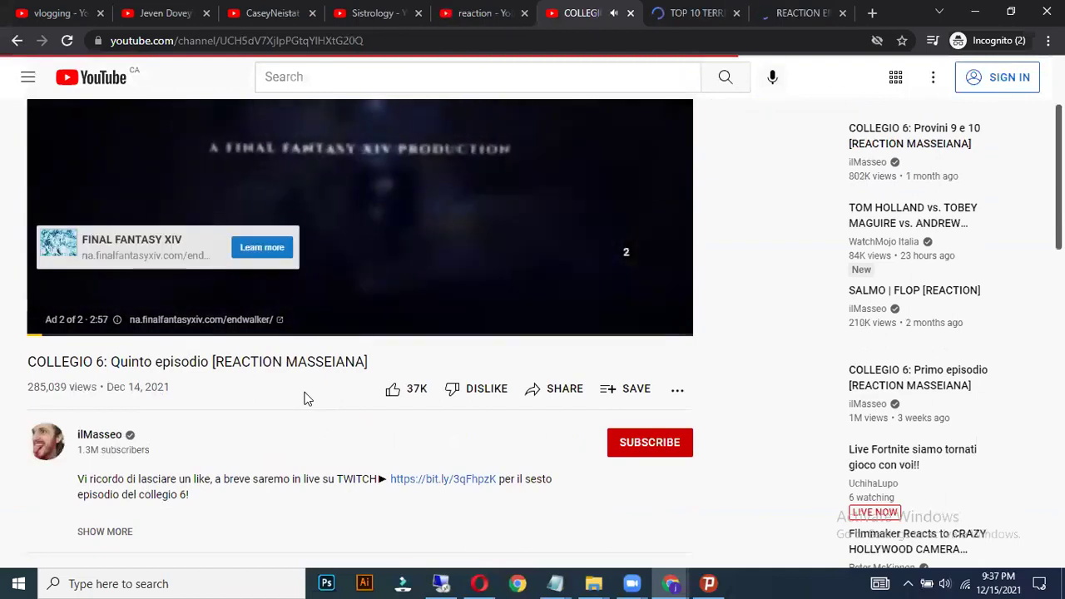
pyautogui.hotkey('ctrl', 'Tab')
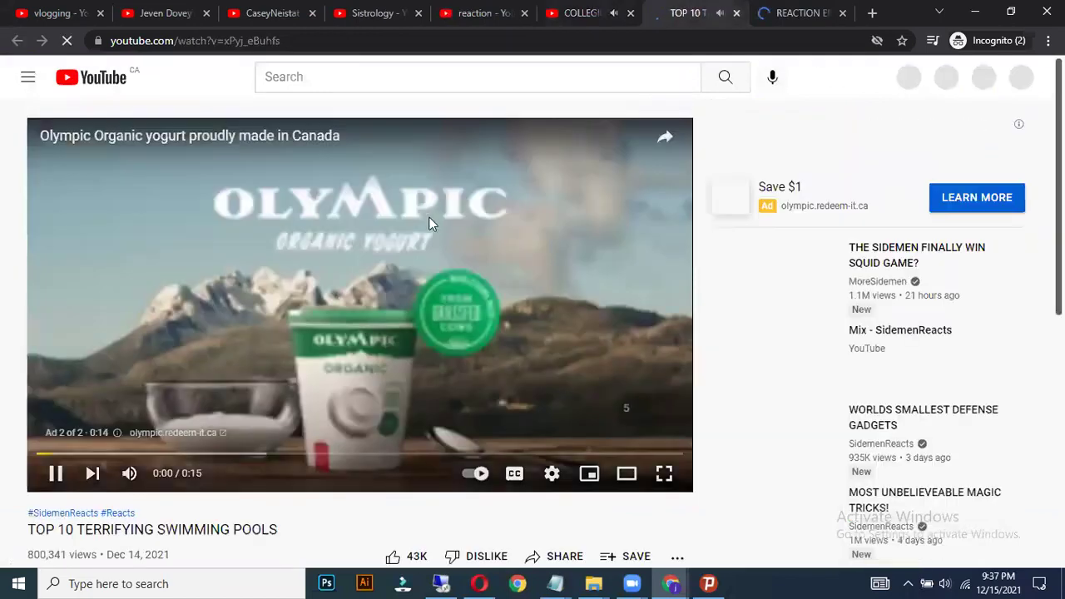
pyautogui.scroll(-2, 239, 373)
pyautogui.click(124, 446)
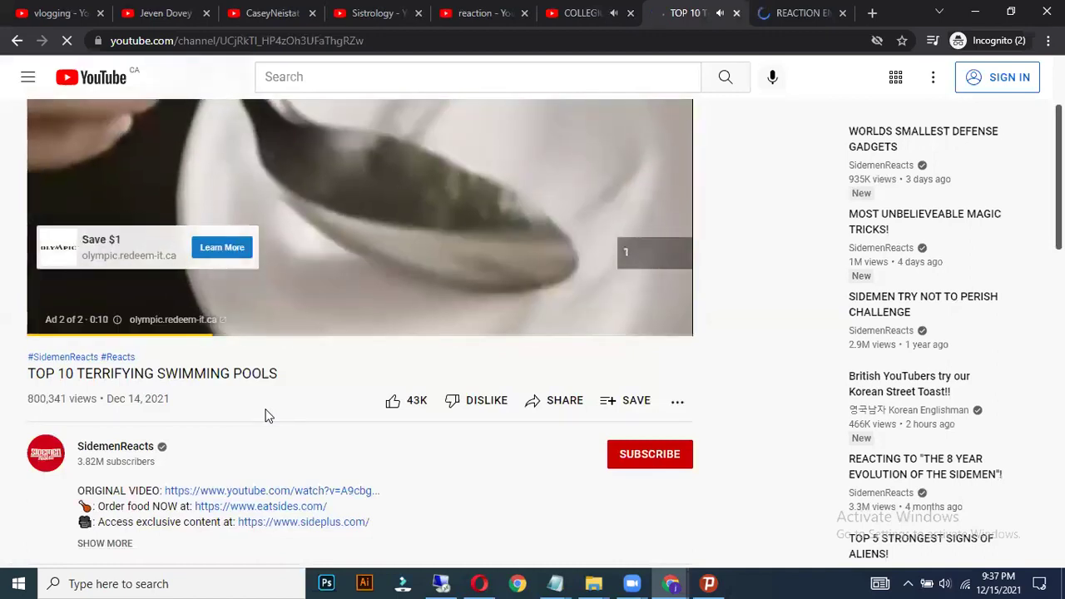
pyautogui.hotkey('ctrl', 'Tab')
pyautogui.scroll(-2, 108, 491)
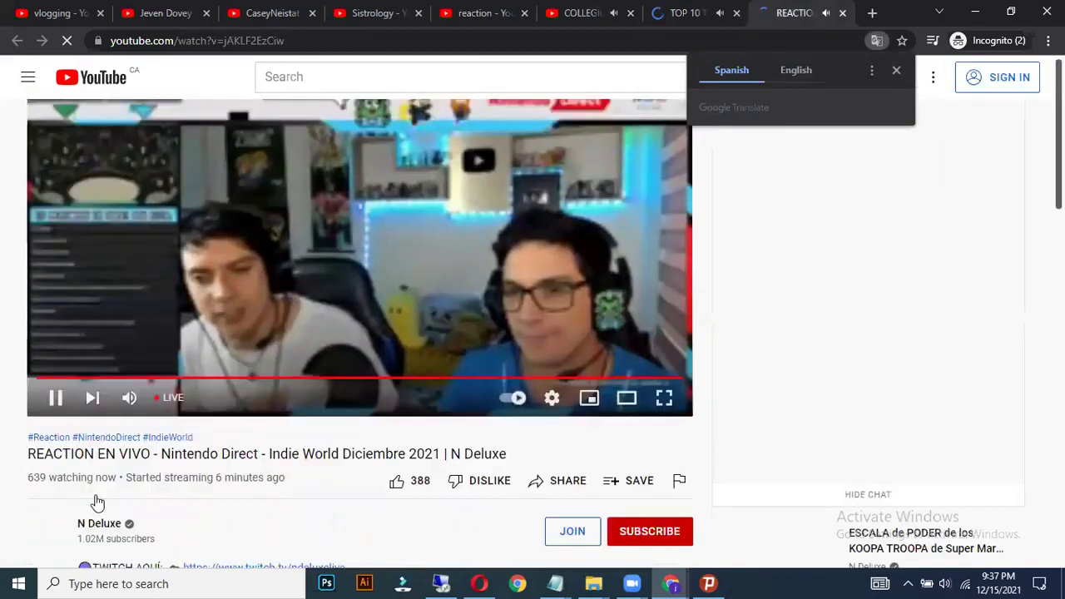
pyautogui.click(99, 443)
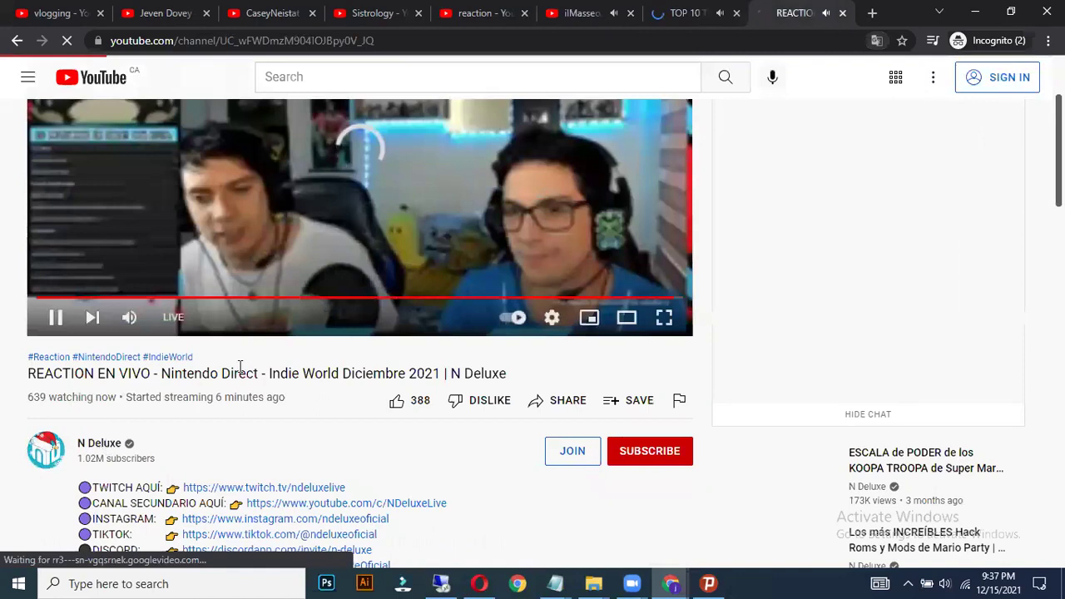
# Open the Facebook page linked on the ilMasseo channel banner in a new tab and close the channel tab
pyautogui.click(582, 13)
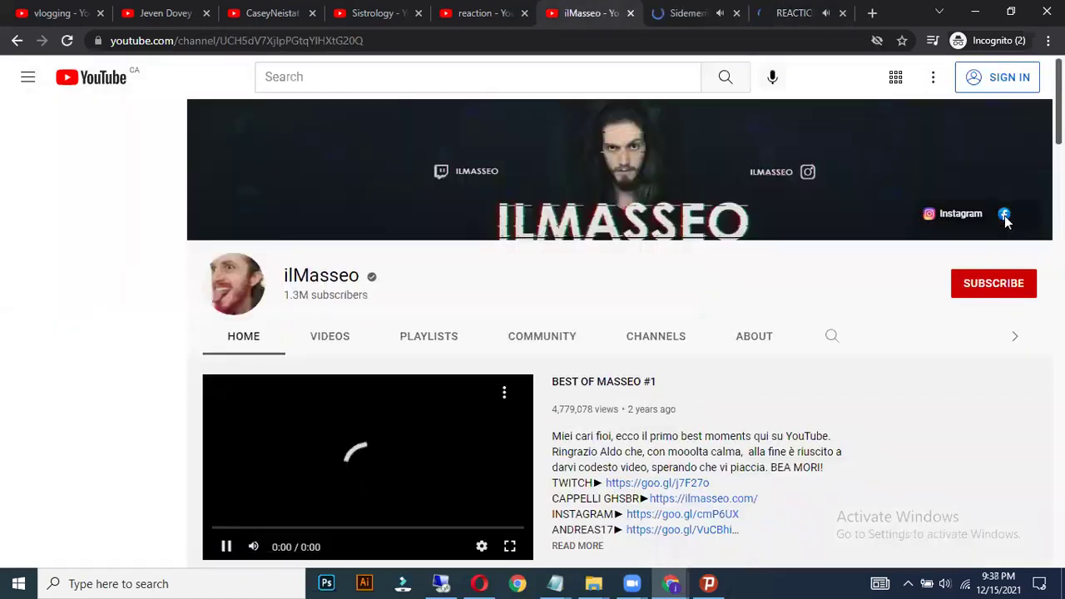
pyautogui.click(1005, 215)
pyautogui.click(537, 12)
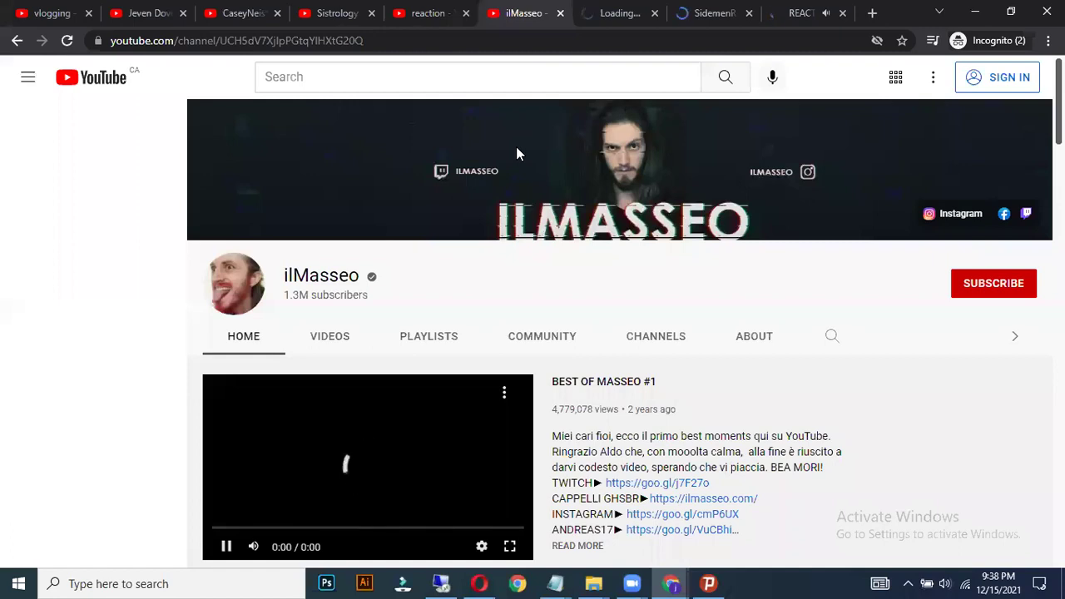
pyautogui.click(291, 468)
pyautogui.hotkey('ctrl', 'w')
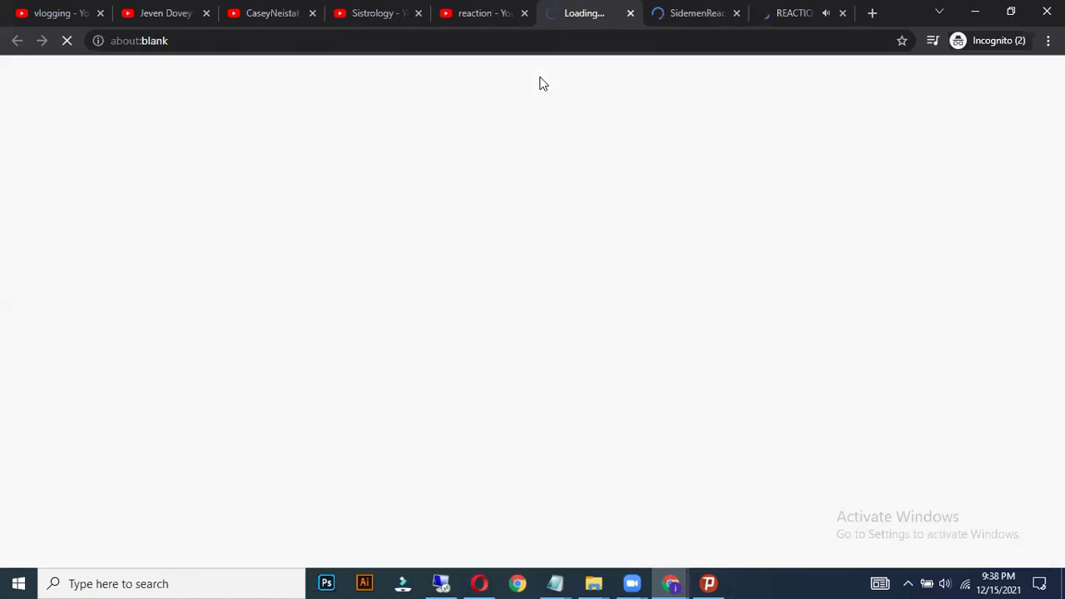
pyautogui.click(684, 9)
pyautogui.click(628, 8)
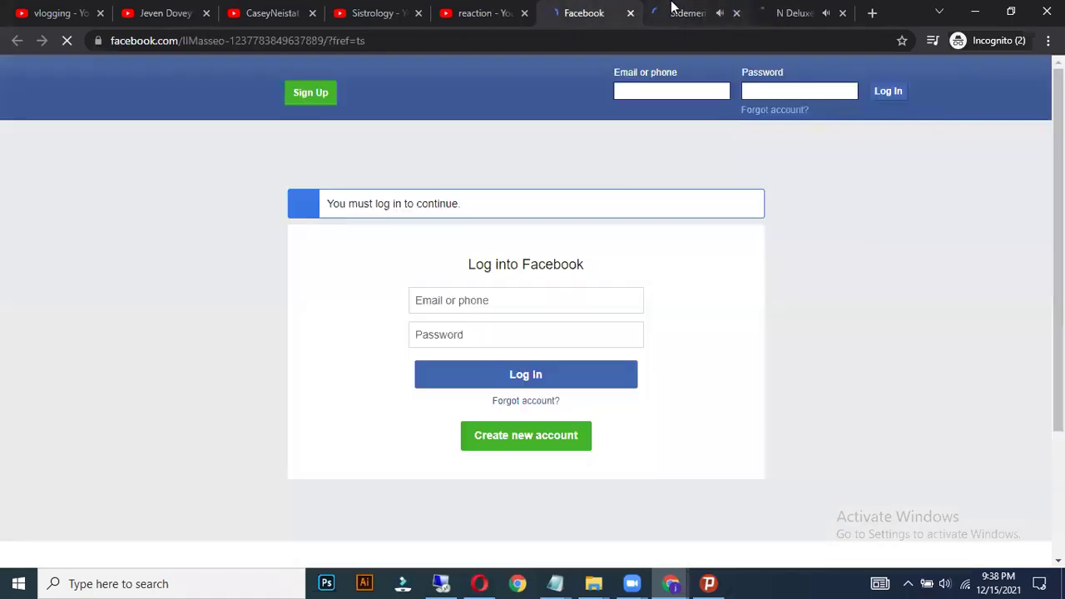
# Check the Facebook page linked from the ilMasseo channel and the SidemenReacts banner links, and pause the SidemenReacts channel video
pyautogui.click(675, 8)
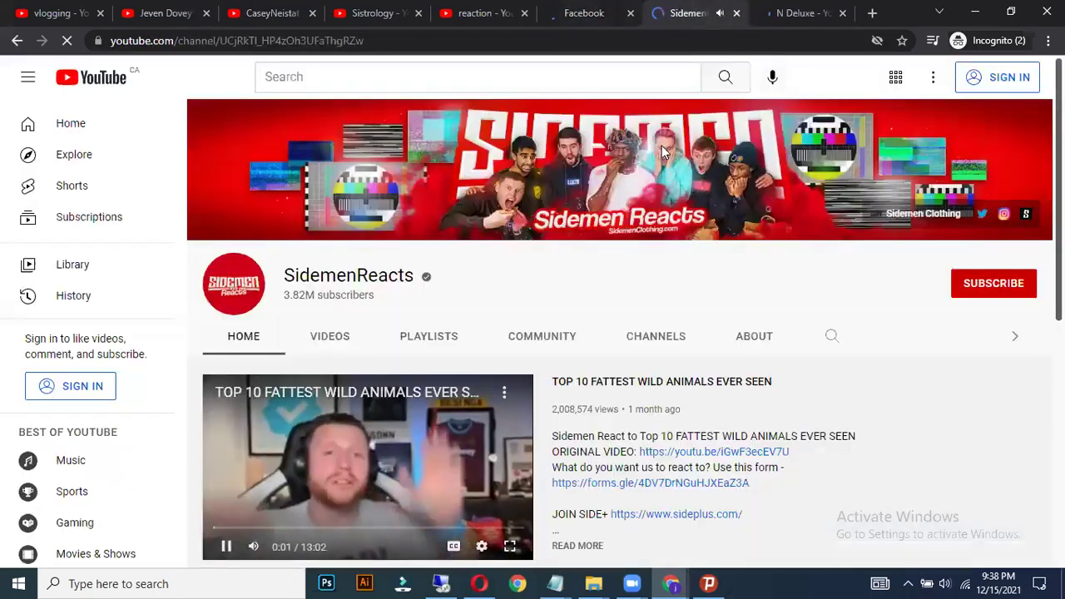
pyautogui.click(585, 7)
pyautogui.click(558, 41)
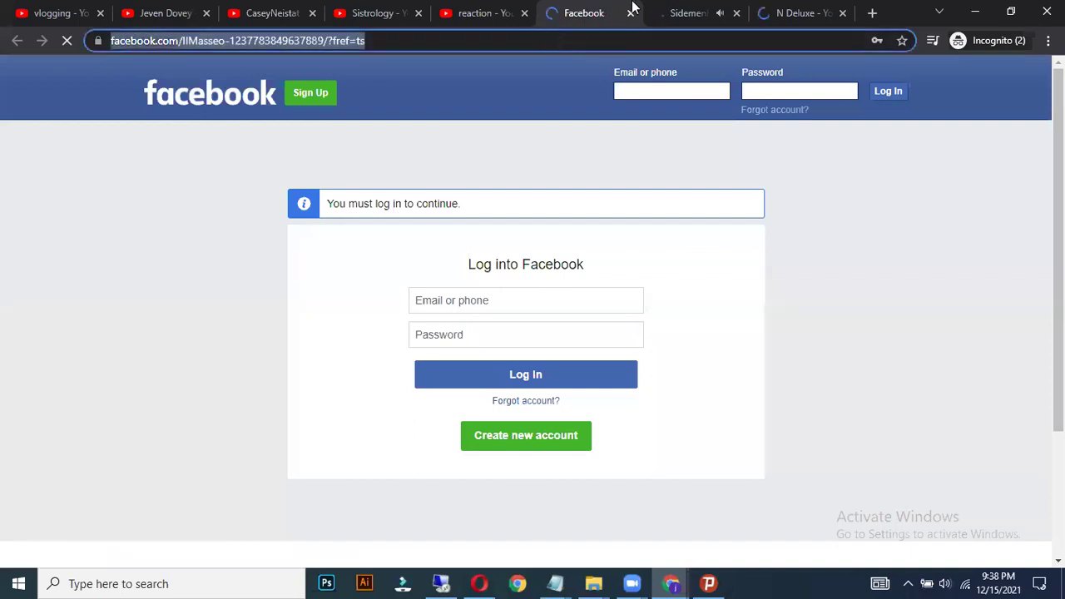
pyautogui.click(687, 7)
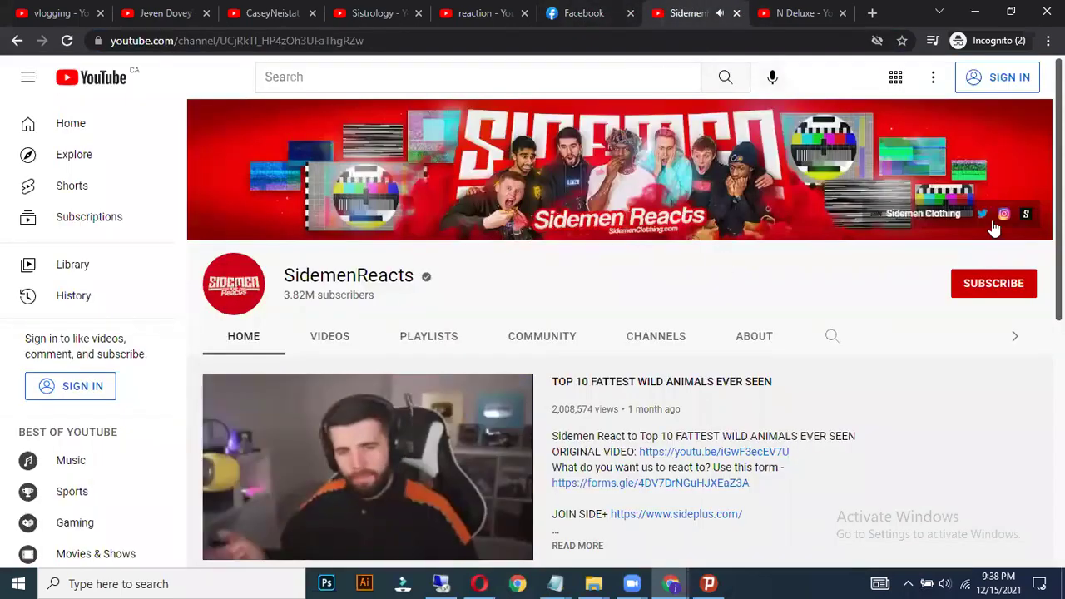
pyautogui.click(355, 385)
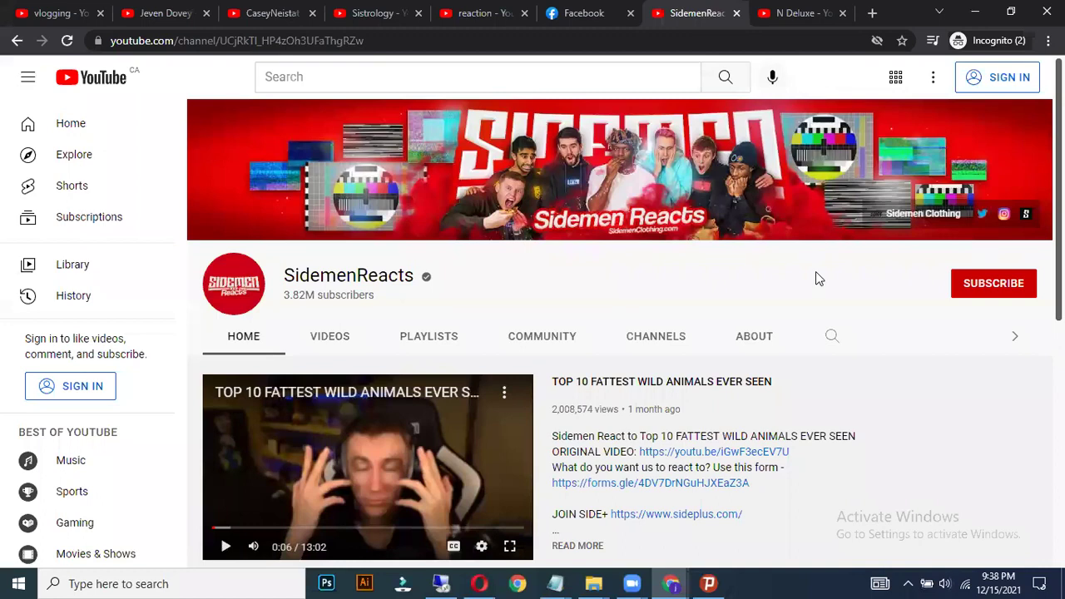
# View the SidemenReacts channel's About information, highlight its join date, and close the channel's tab
pyautogui.click(312, 340)
pyautogui.click(754, 342)
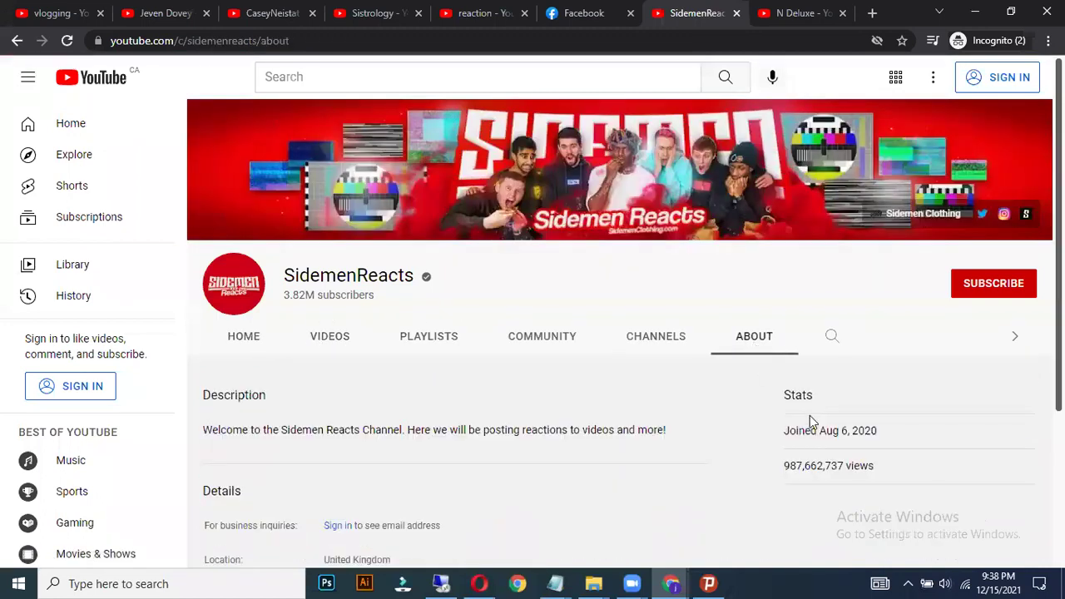
pyautogui.moveTo(820, 430); pyautogui.dragTo(887, 435)
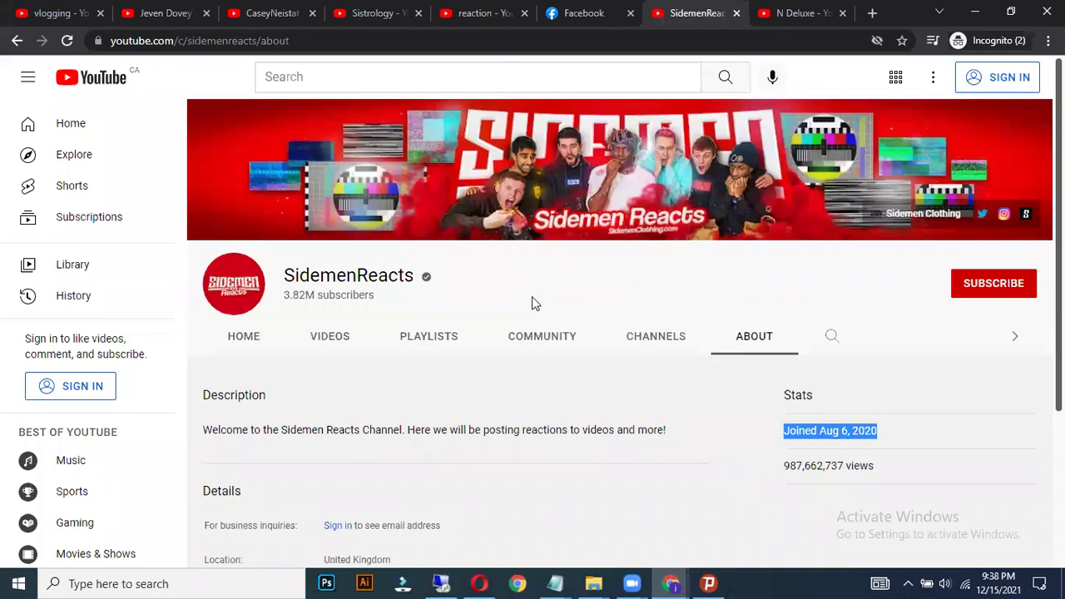
pyautogui.hotkey('ctrl', 'w')
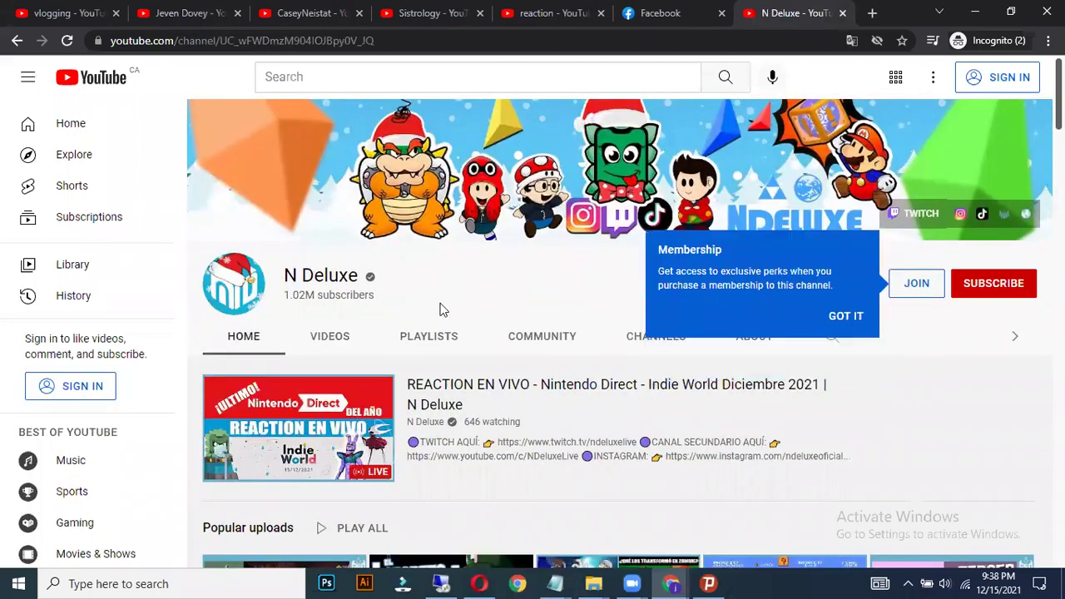
# Dismiss the membership notice on the N Deluxe channel, review its videos and social links, and close the N Deluxe and Facebook tabs
pyautogui.click(845, 325)
pyautogui.scroll(-5, 490, 302)
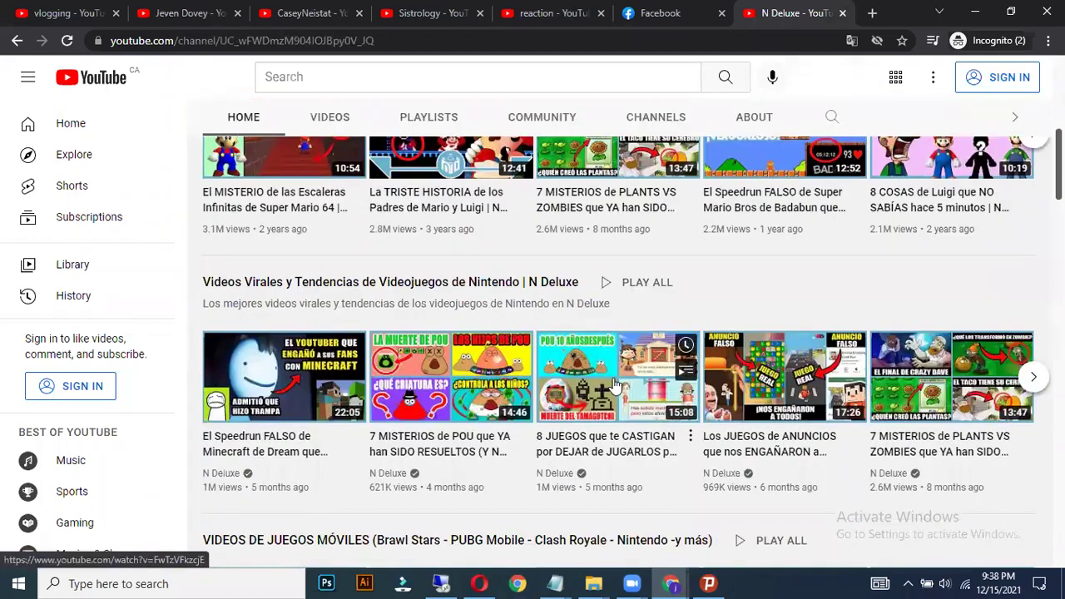
pyautogui.scroll(10, 613, 386)
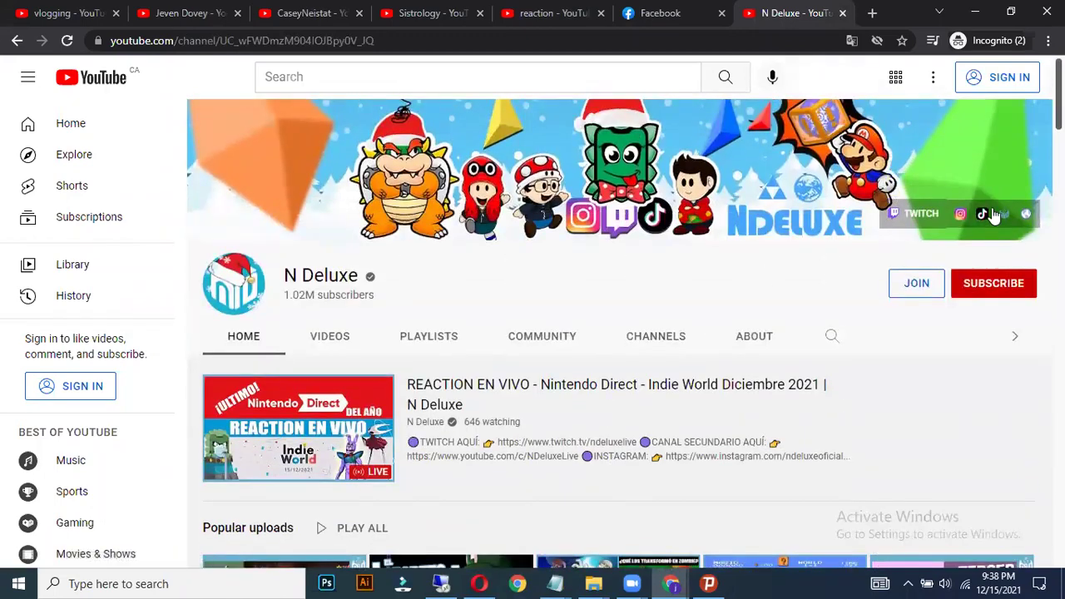
pyautogui.hotkey('ctrl', 'w')
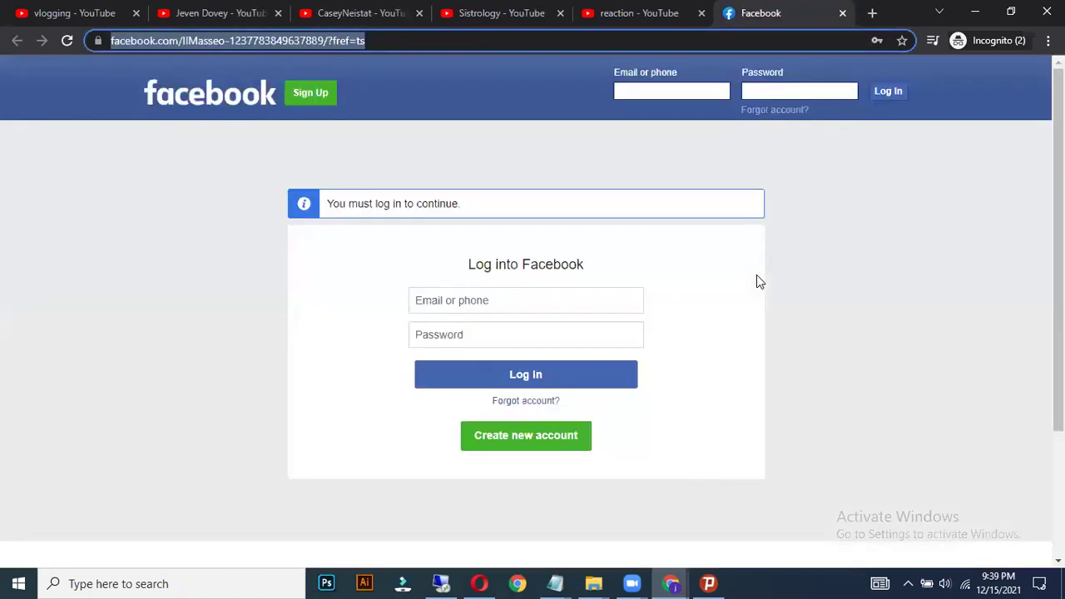
pyautogui.hotkey('ctrl', 'w')
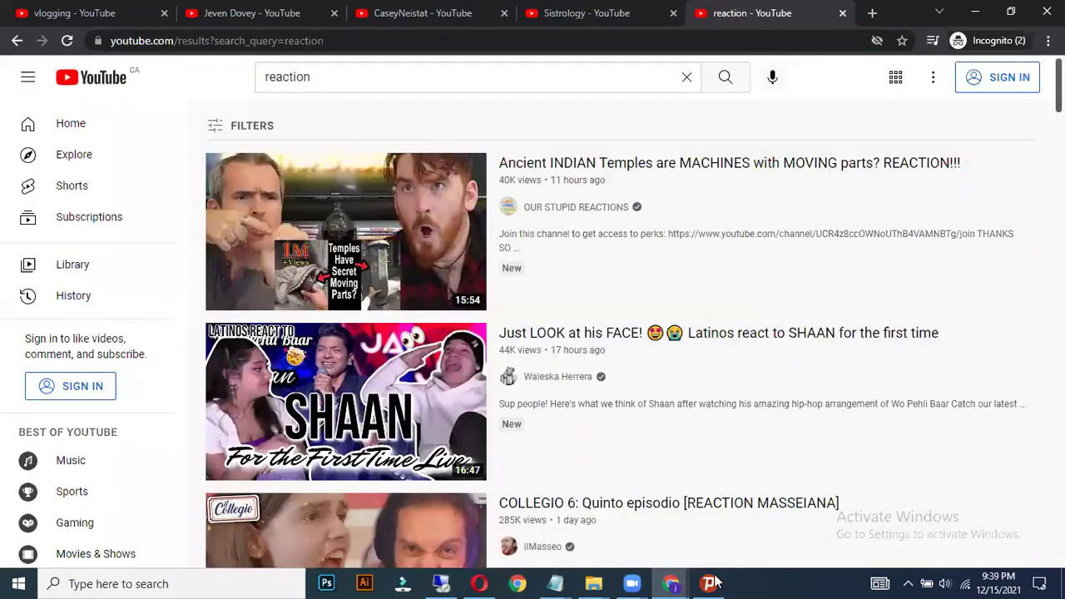
# Switch to Psiphon 3 to disconnect the VPN, and close the reaction, Sistrology and CaseyNeistat browser tabs
pyautogui.click(709, 583)
pyautogui.click(535, 382)
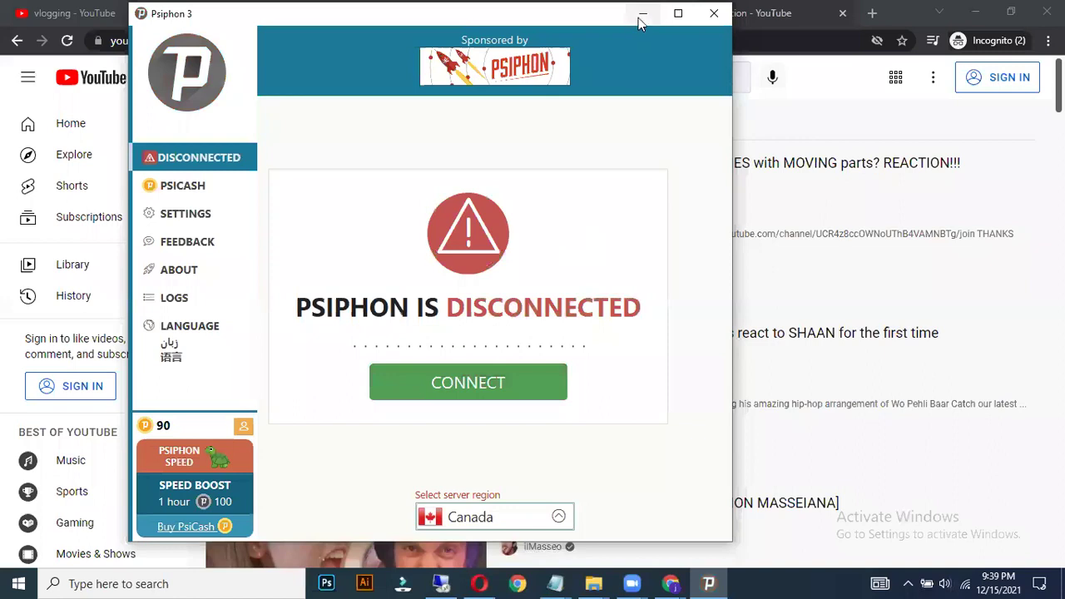
pyautogui.click(642, 15)
pyautogui.hotkey('ctrl', 'w')
pyautogui.hotkey('ctrl', 'w')
pyautogui.hotkey('ctrl', 'w')
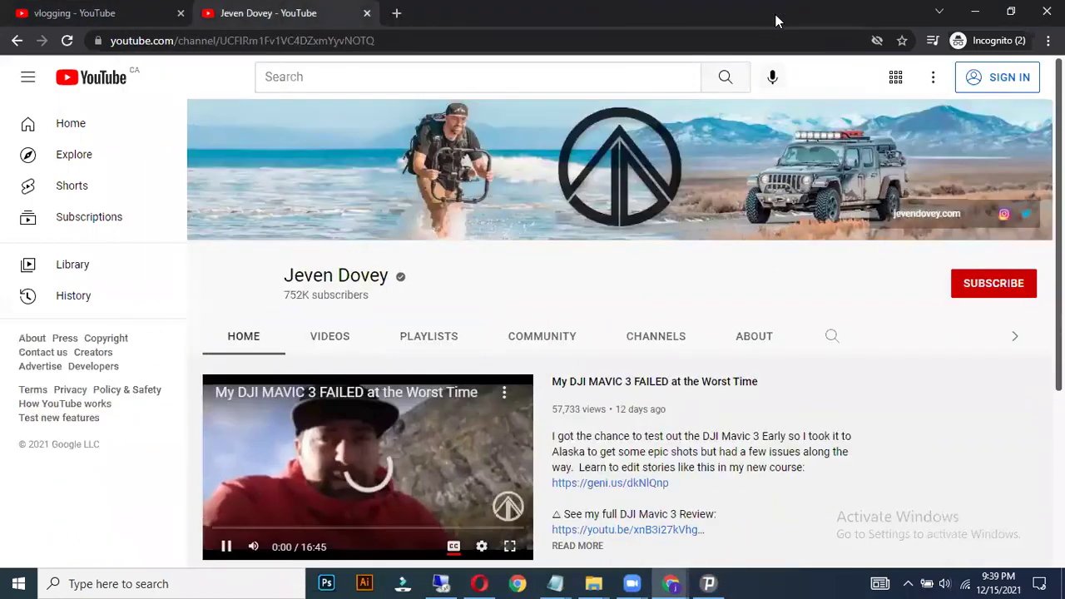
# Search YouTube for "family vlogs" from the Jeven Dovey channel tab
pyautogui.click(348, 73)
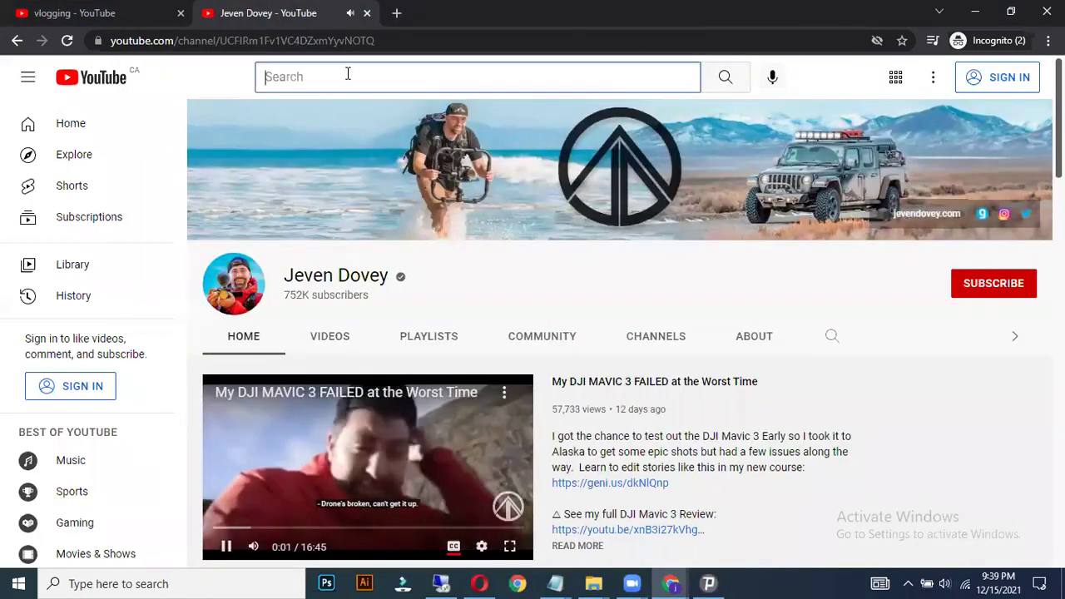
pyautogui.write('family vlogs')
pyautogui.press('Return')
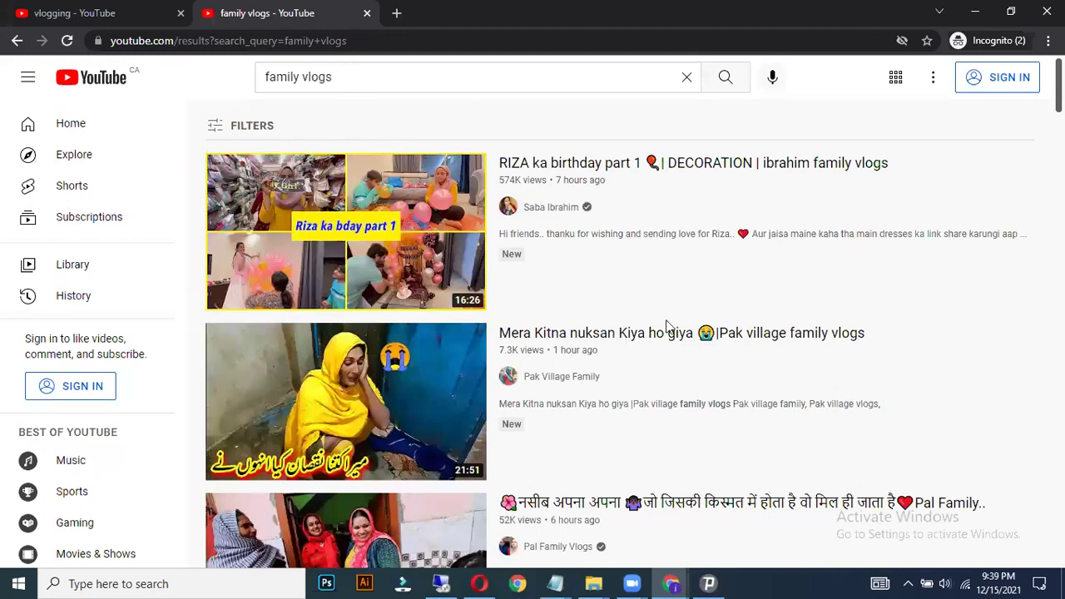
# Switch to Psiphon 3, set the server region to United Kingdom, connect the VPN, and minimize the window
pyautogui.click(708, 583)
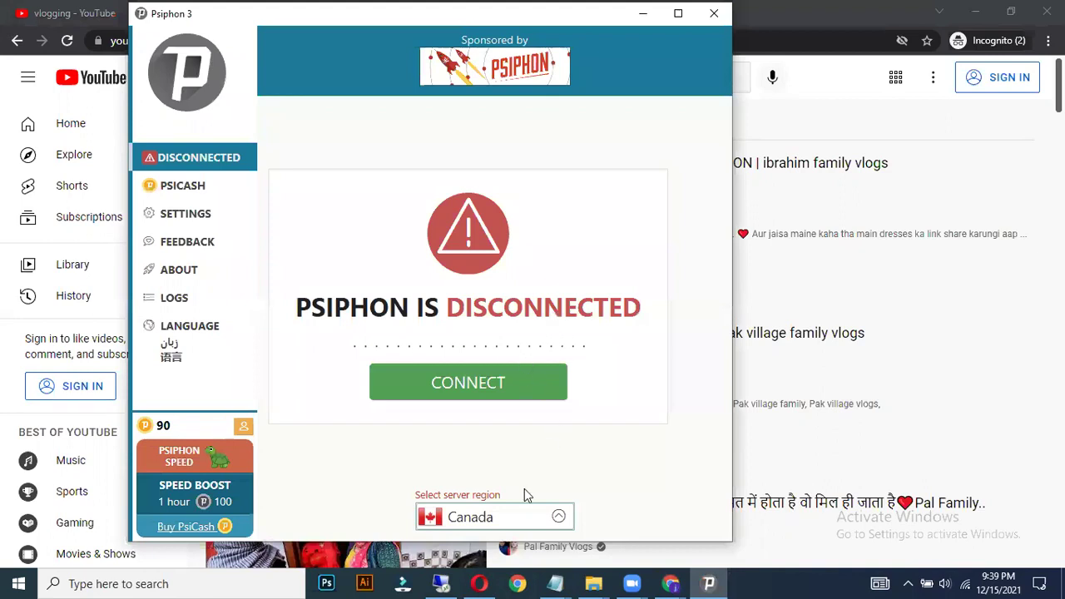
pyautogui.click(522, 514)
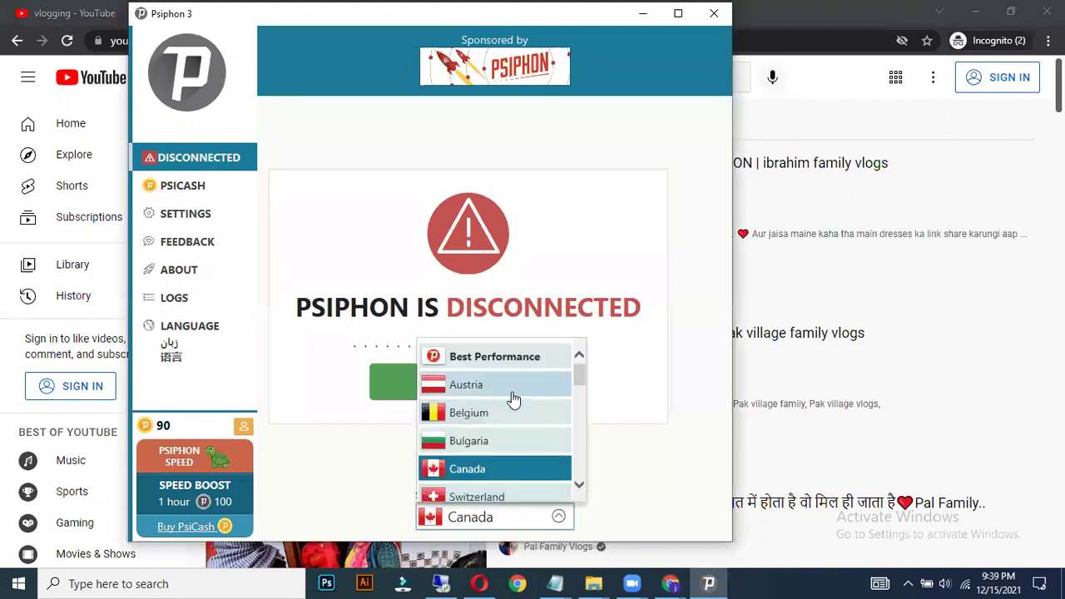
pyautogui.scroll(-4, 510, 400)
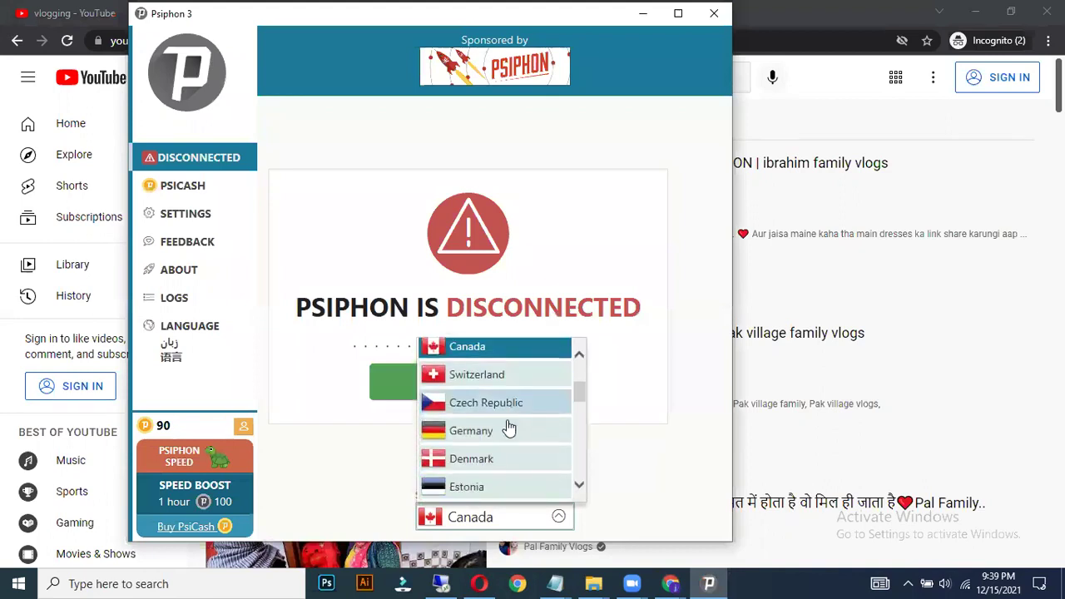
pyautogui.scroll(-3, 504, 439)
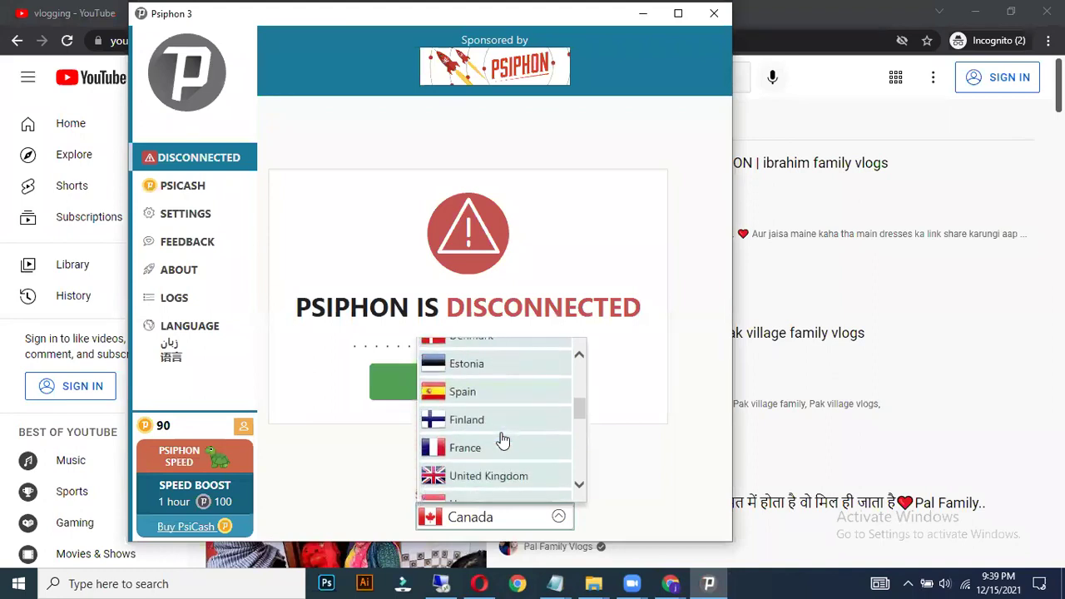
pyautogui.scroll(-2, 502, 441)
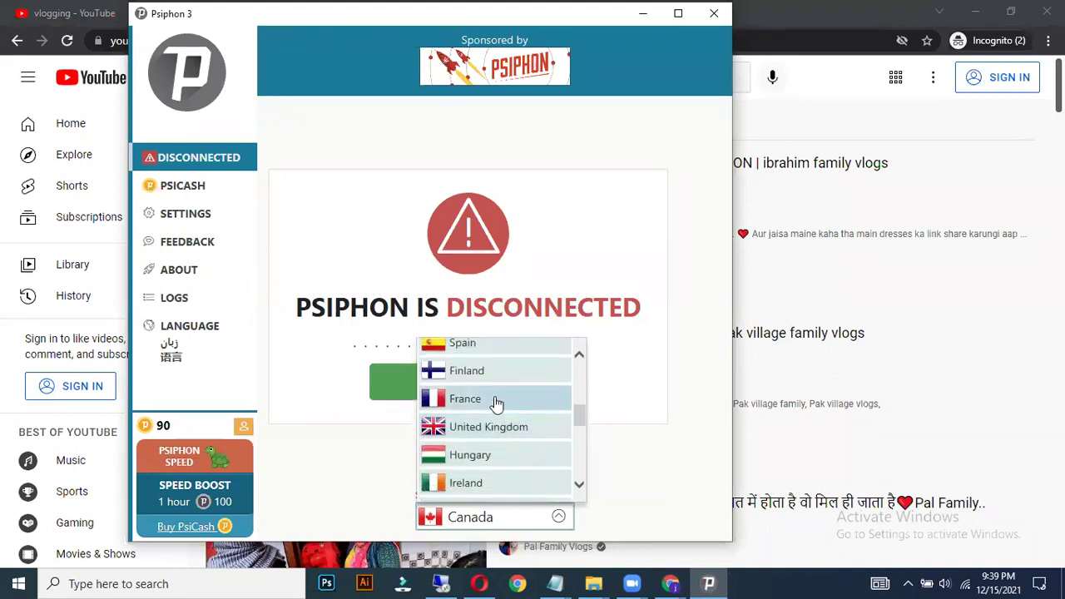
pyautogui.click(497, 429)
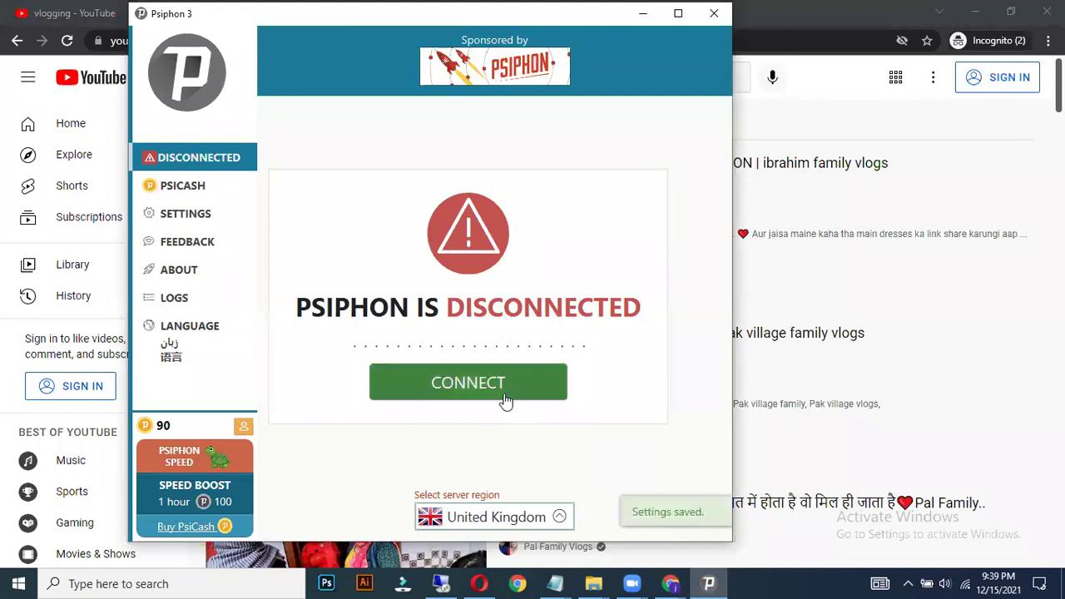
pyautogui.click(503, 392)
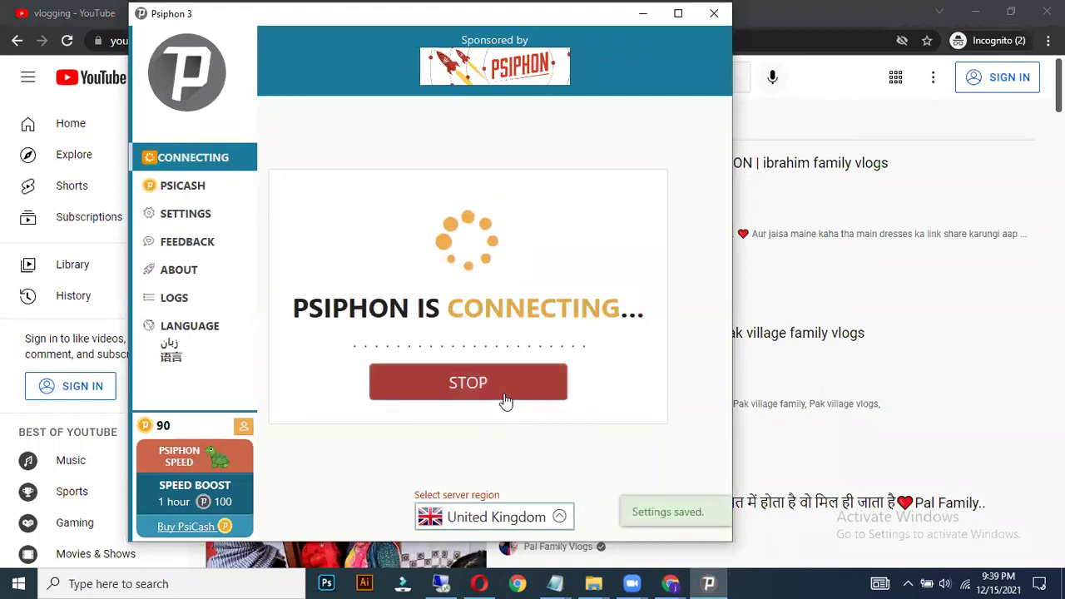
pyautogui.click(646, 15)
# Rerun the "family vlogs" search and open the VLOGMAS video from MK FamilyVLOGS in a new tab
pyautogui.click(389, 79)
pyautogui.click(718, 86)
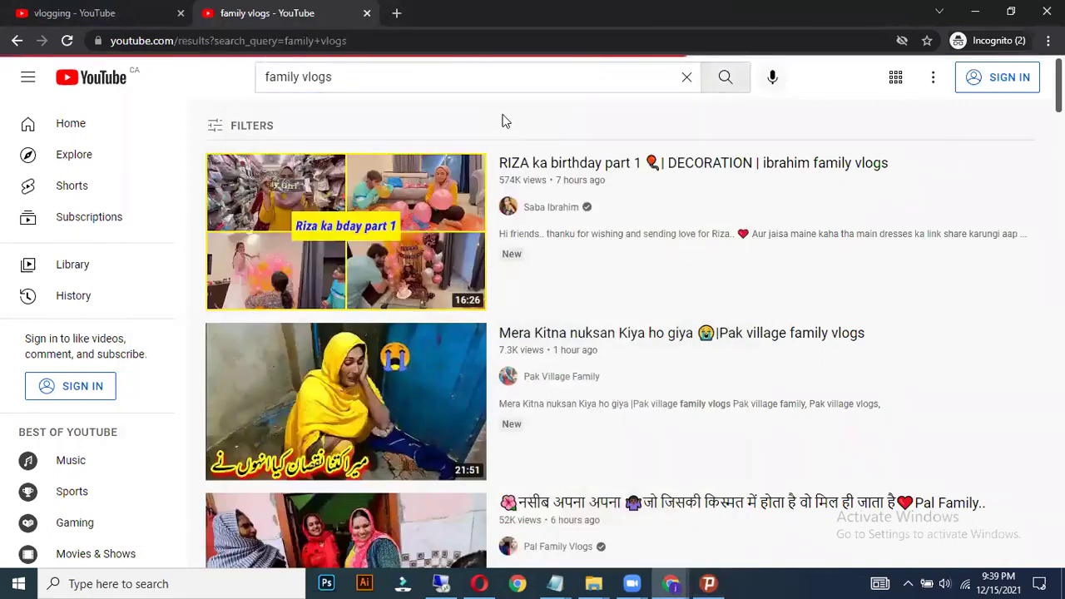
pyautogui.scroll(-2, 590, 221)
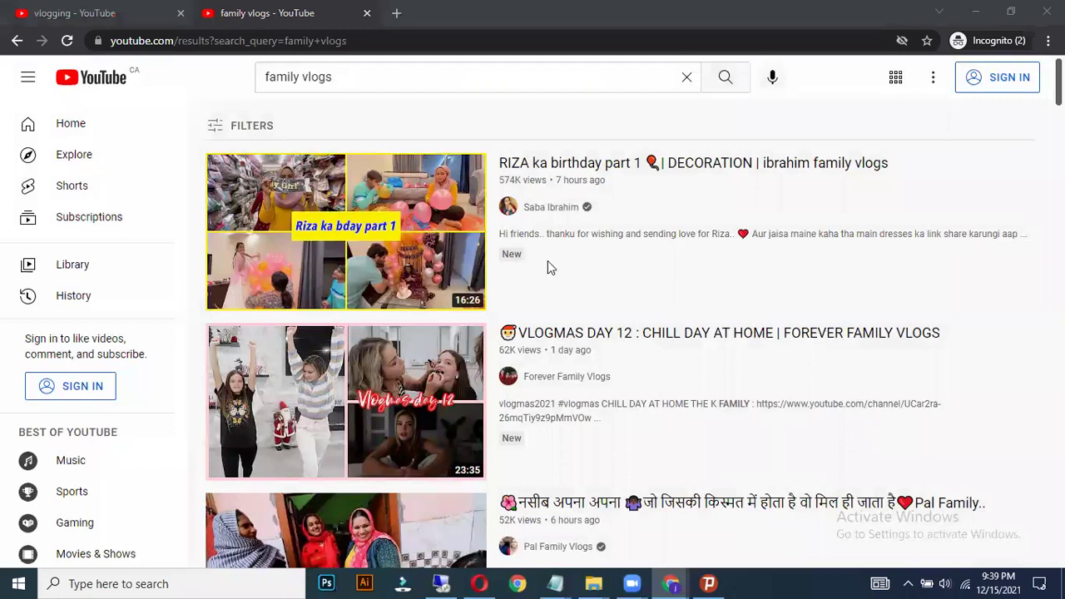
pyautogui.click(726, 77)
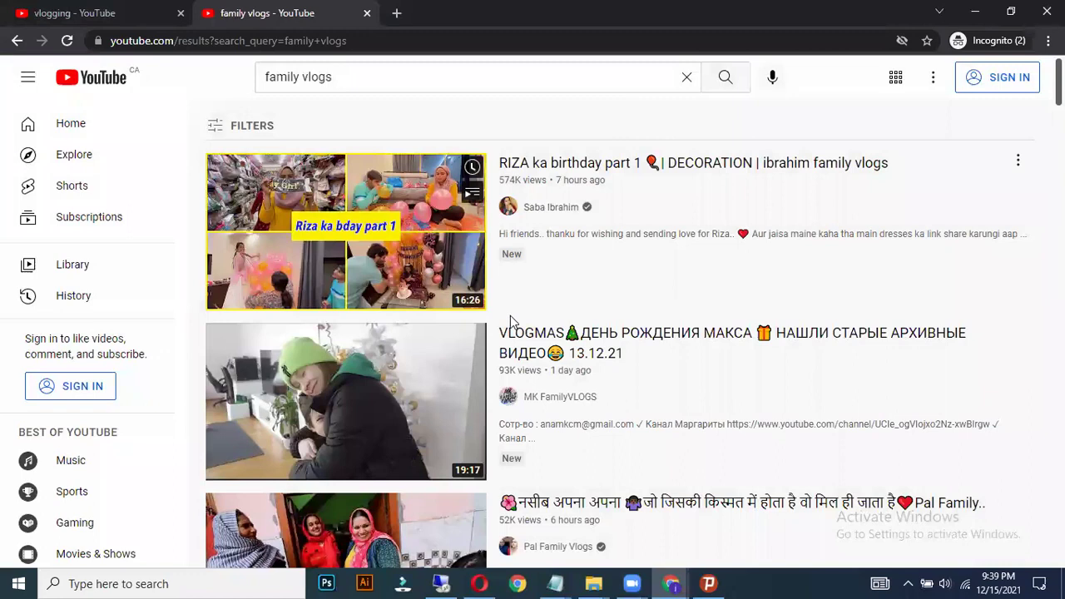
pyautogui.middleClick(582, 349)
pyautogui.scroll(-3, 509, 295)
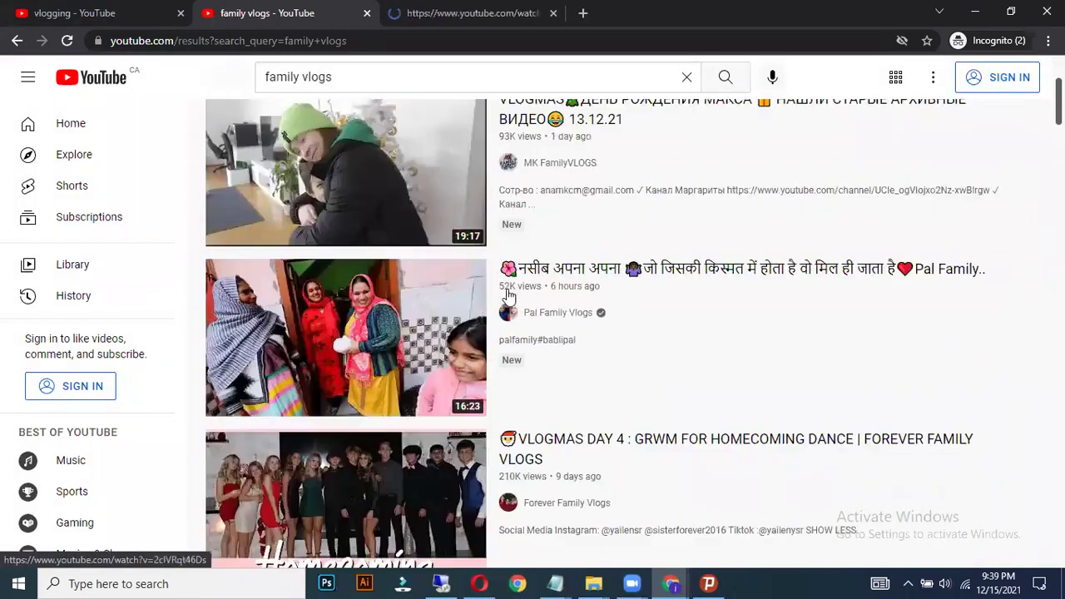
pyautogui.scroll(-2, 510, 295)
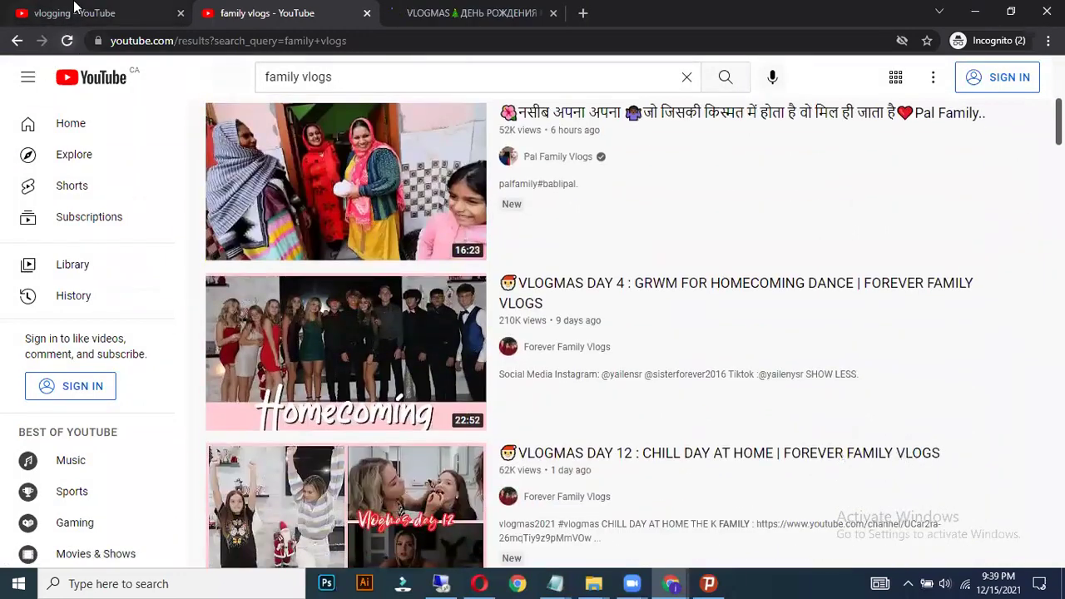
# Close the family vlogs and VLOGMAS tabs and return to the YouTube home page in the vlogging tab
pyautogui.click(75, 9)
pyautogui.click(337, 16)
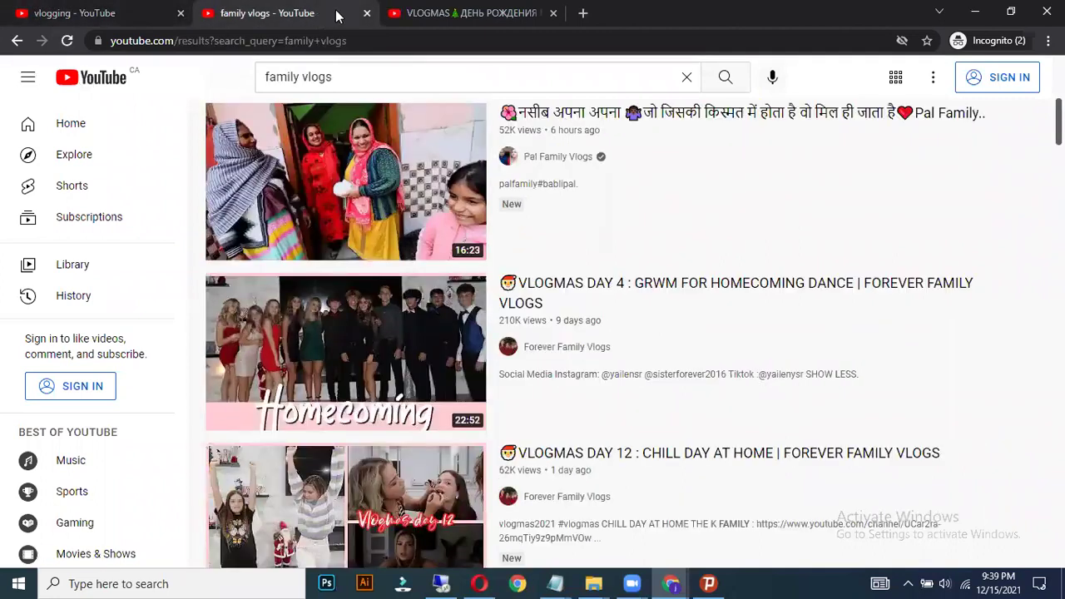
pyautogui.click(364, 15)
pyautogui.click(362, 15)
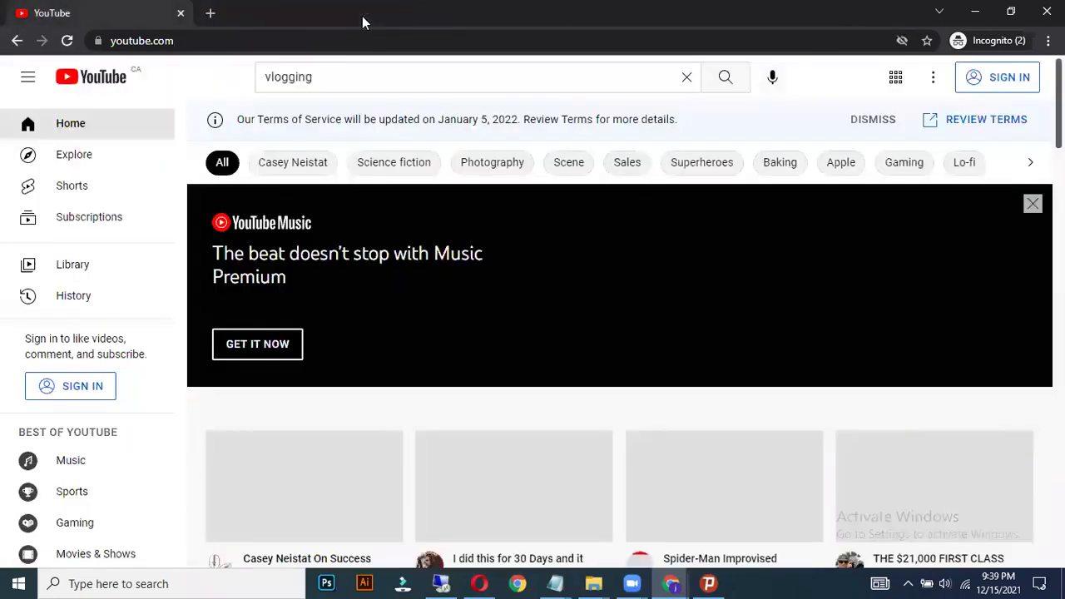
# Open YouTube's Explore page in a new tab, view it, and return to the home page tab
pyautogui.click(352, 71)
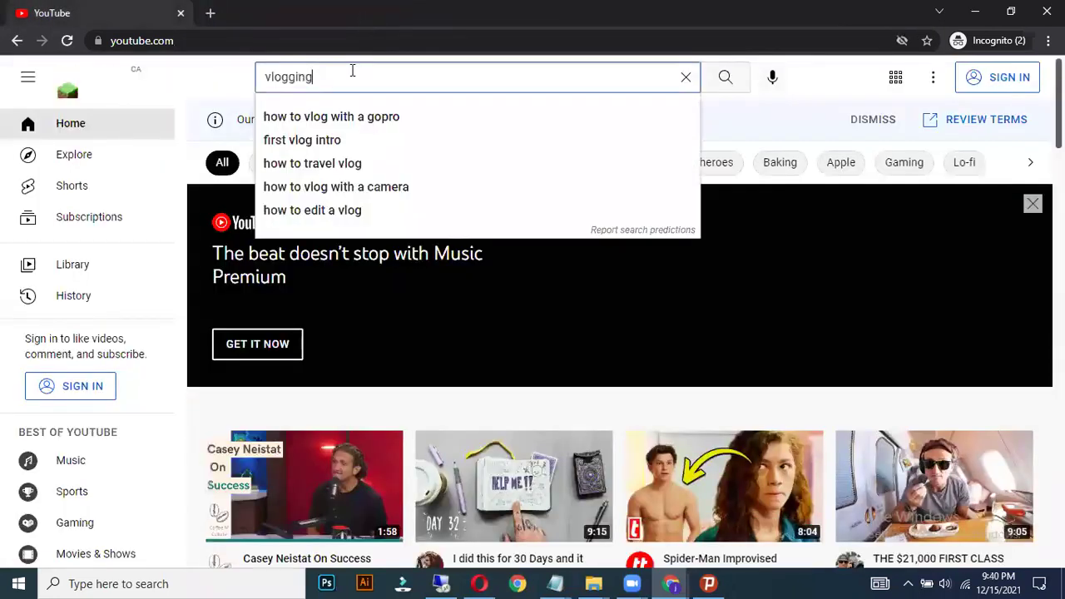
pyautogui.middleClick(87, 157)
pyautogui.click(295, 10)
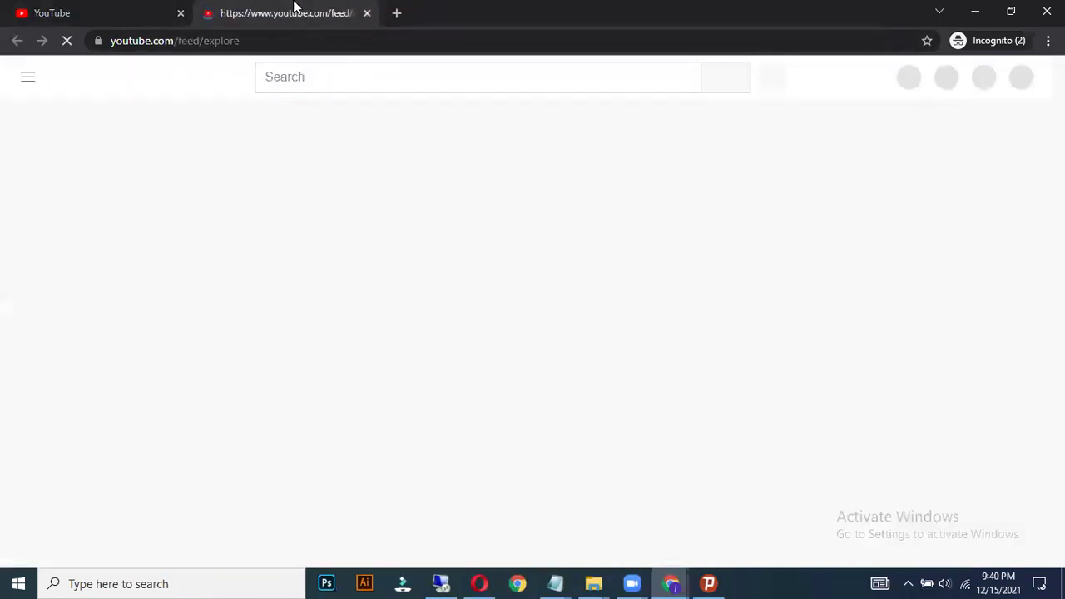
pyautogui.click(133, 8)
# Replace the "vlogging" query with "family vlog" and run the YouTube search
pyautogui.click(432, 81)
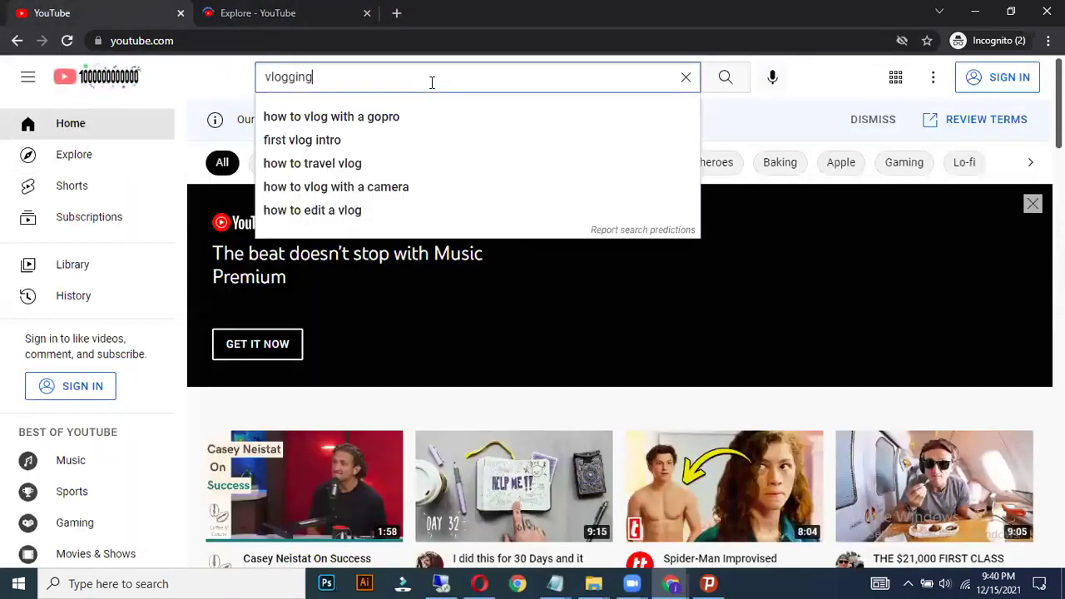
pyautogui.write('family logvlog')
pyautogui.press('Return')
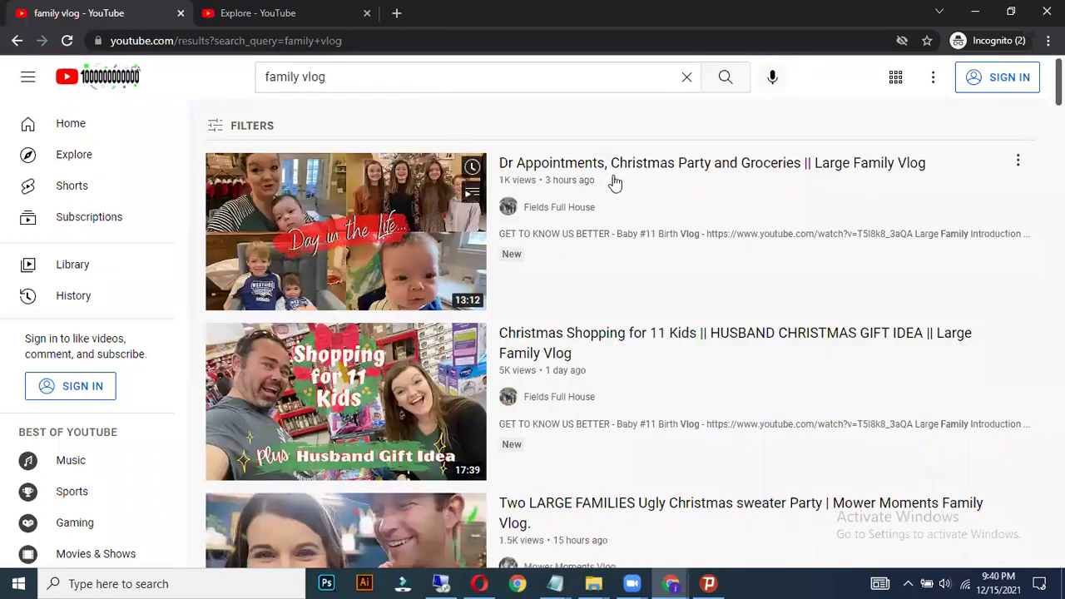
# Open the Dr Appointments, Christmas Shopping for 11 Kids and Two LARGE FAMILIES videos in new tabs
pyautogui.middleClick(607, 166)
pyautogui.scroll(-2, 633, 191)
pyautogui.middleClick(642, 175)
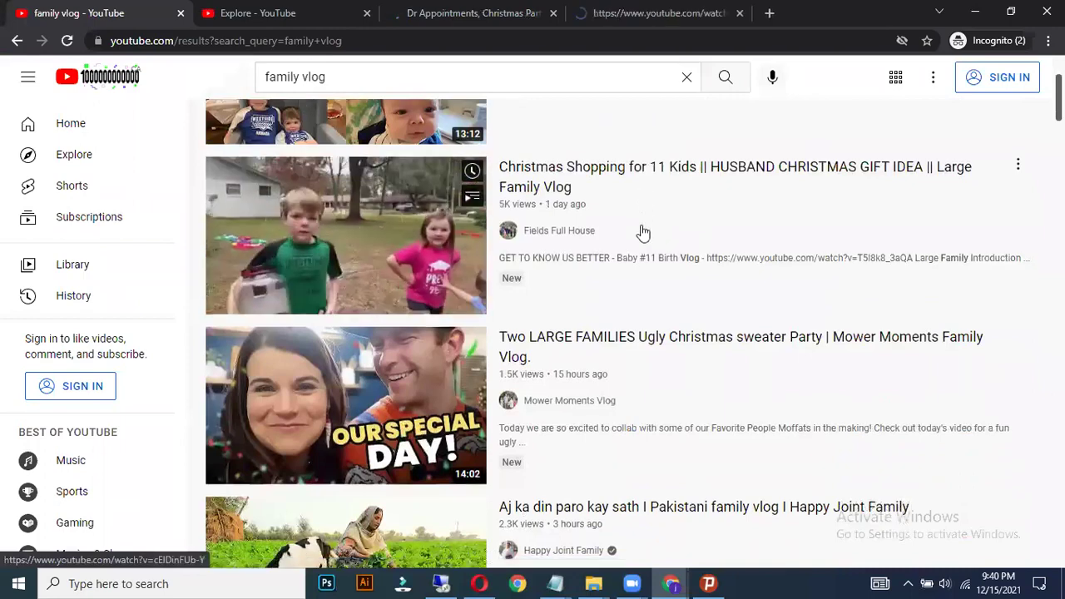
pyautogui.scroll(-2, 639, 231)
pyautogui.middleClick(638, 200)
pyautogui.scroll(-2, 640, 242)
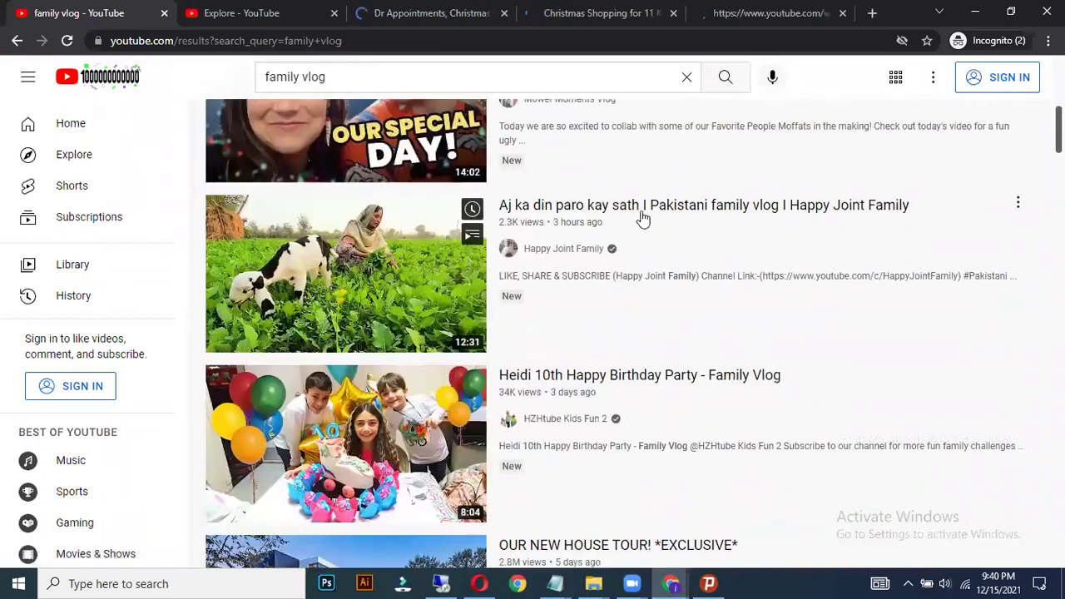
# Open the Aj ka din, 10th Happy Birthday Party, OUR NEW HOUSE TOUR and LIFE IN GERMANY videos in new tabs
pyautogui.middleClick(639, 208)
pyautogui.scroll(-3, 632, 200)
pyautogui.middleClick(618, 174)
pyautogui.scroll(-2, 618, 221)
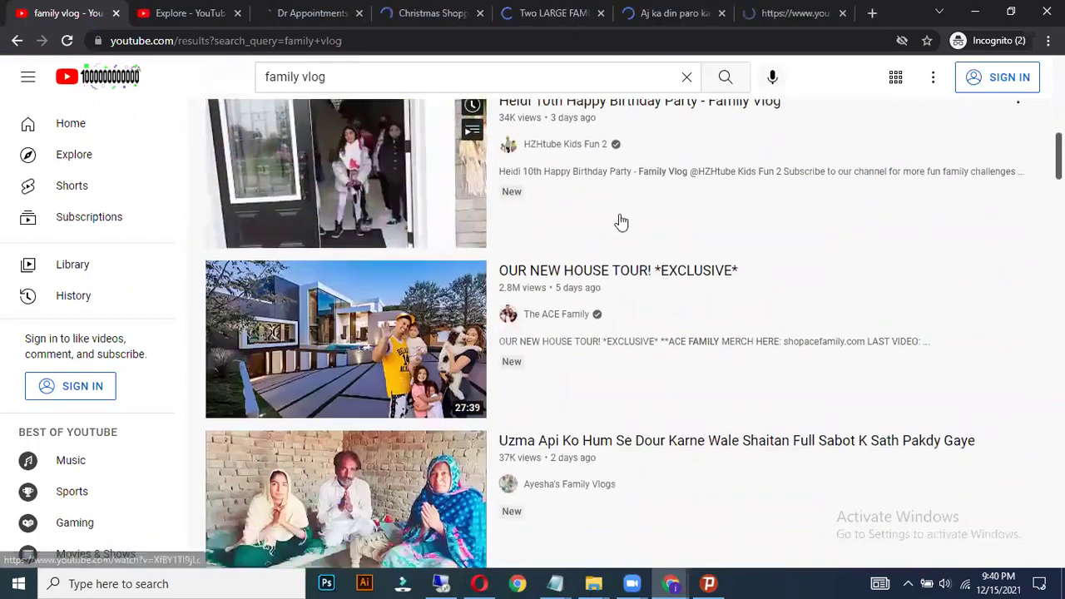
pyautogui.middleClick(618, 166)
pyautogui.scroll(-3, 627, 248)
pyautogui.middleClick(625, 250)
pyautogui.scroll(-2, 620, 200)
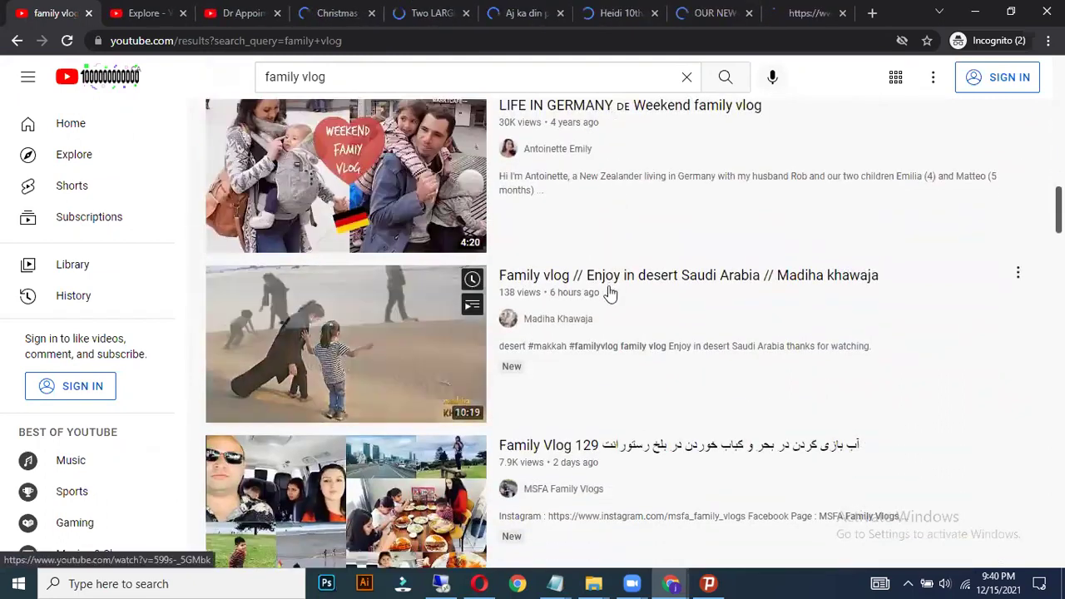
# Open the Birthday Vlog, Birthday Celebration and Traveling FIRST CLASS To DUBAI videos from the search results in new tabs
pyautogui.scroll(-3, 616, 277)
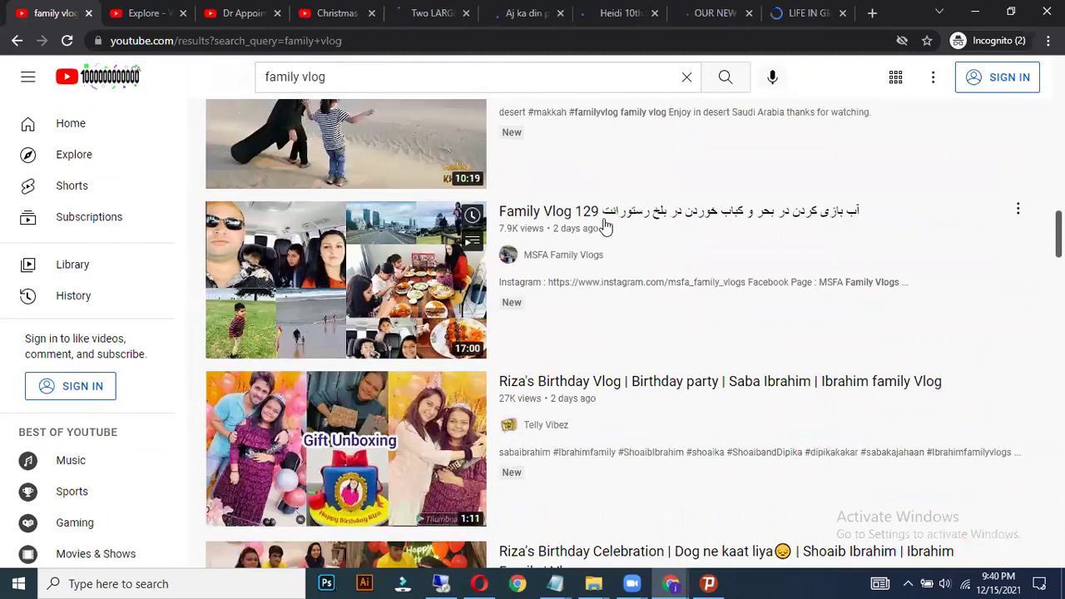
pyautogui.scroll(-2, 606, 216)
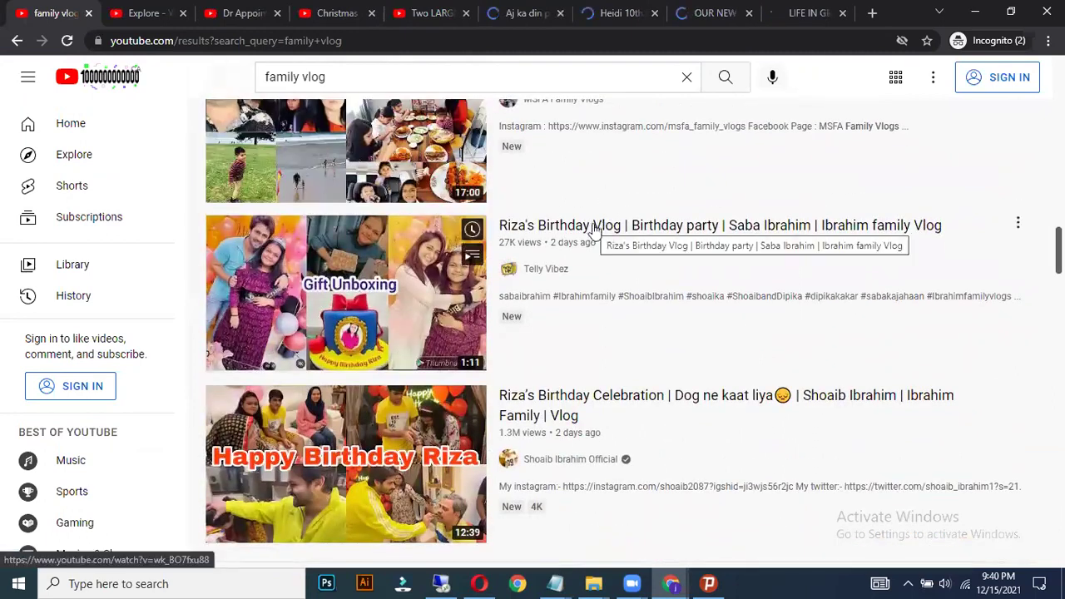
pyautogui.middleClick(594, 224)
pyautogui.scroll(-3, 592, 226)
pyautogui.scroll(1, 593, 215)
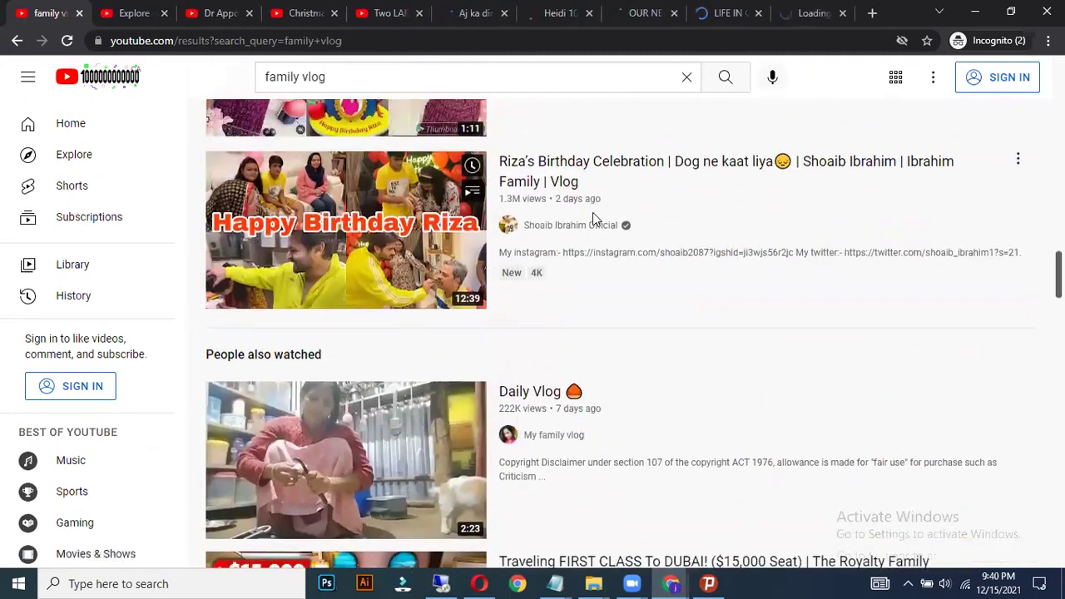
pyautogui.middleClick(594, 170)
pyautogui.scroll(-6, 613, 254)
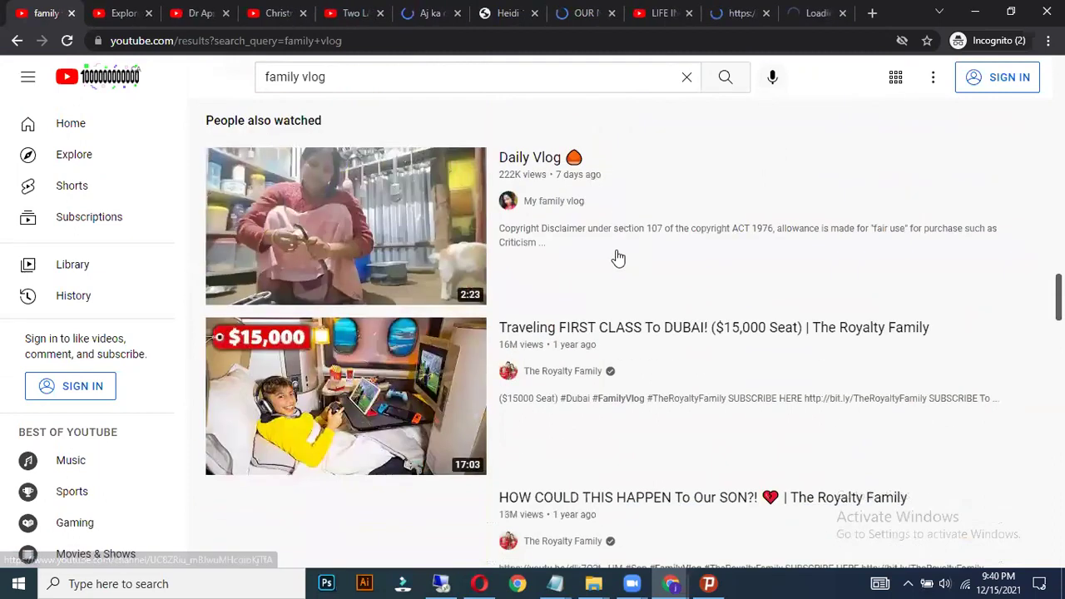
pyautogui.scroll(1, 609, 201)
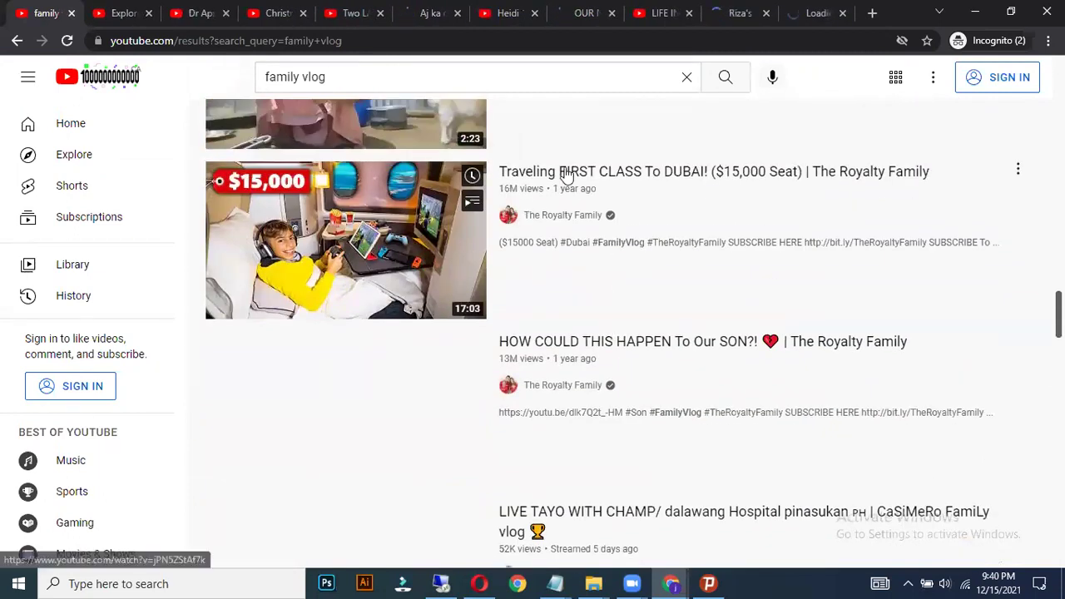
pyautogui.middleClick(567, 171)
# Go from the Dr Appointments video to the Fields Full House channel and open its Facebook link in a new tab
pyautogui.click(175, 10)
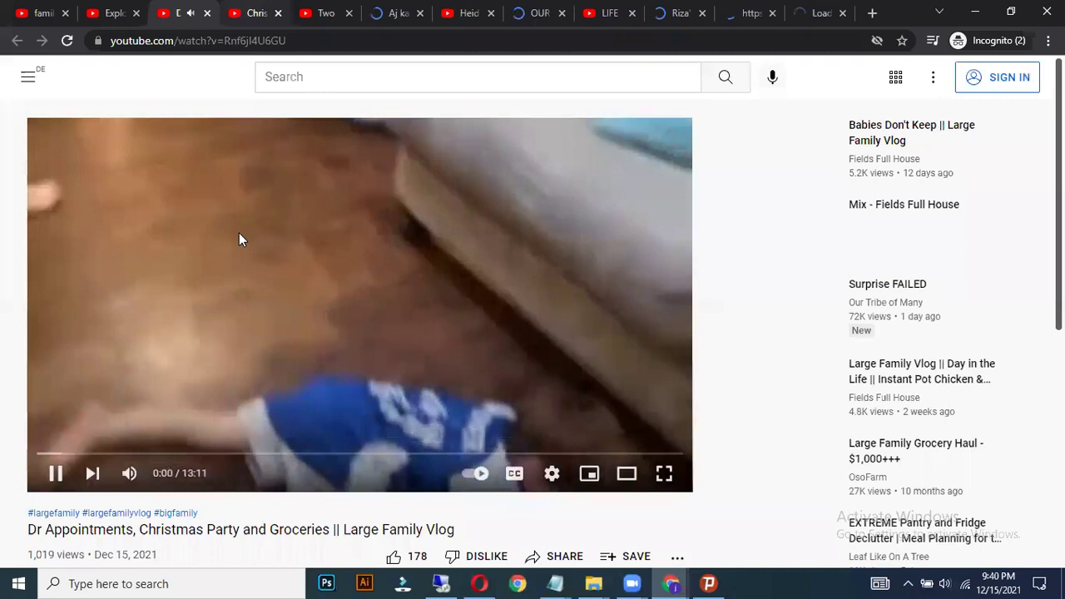
pyautogui.scroll(-3, 155, 356)
pyautogui.click(143, 371)
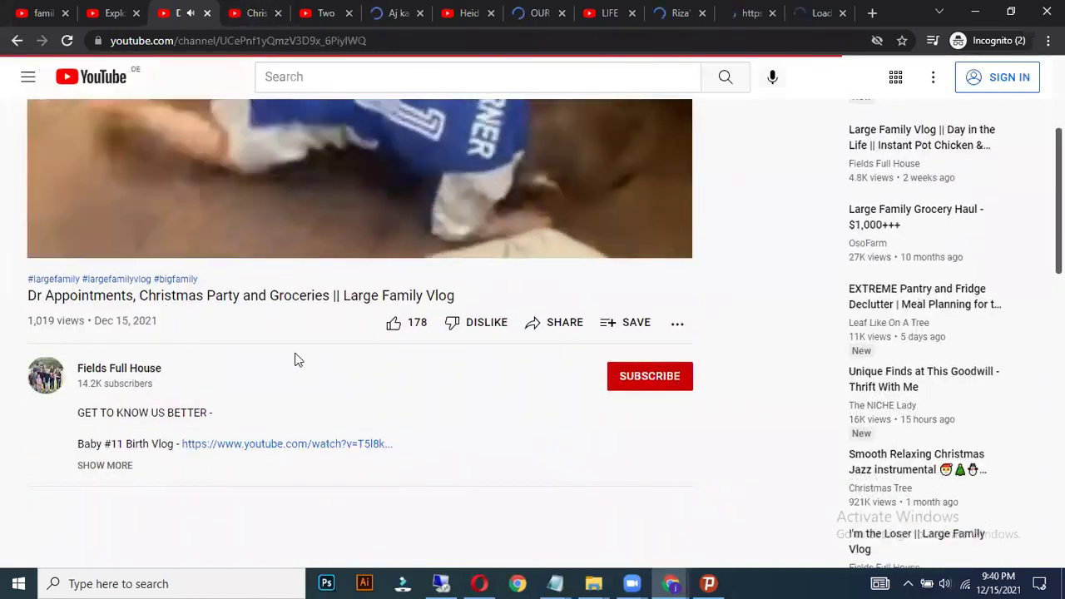
pyautogui.scroll(3, 339, 259)
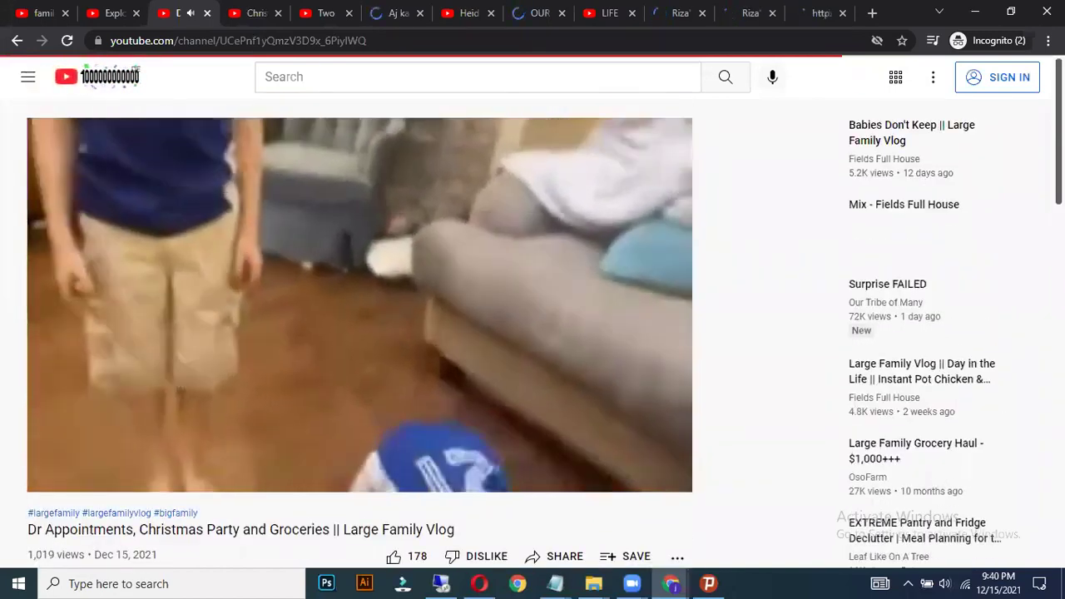
pyautogui.click(244, 289)
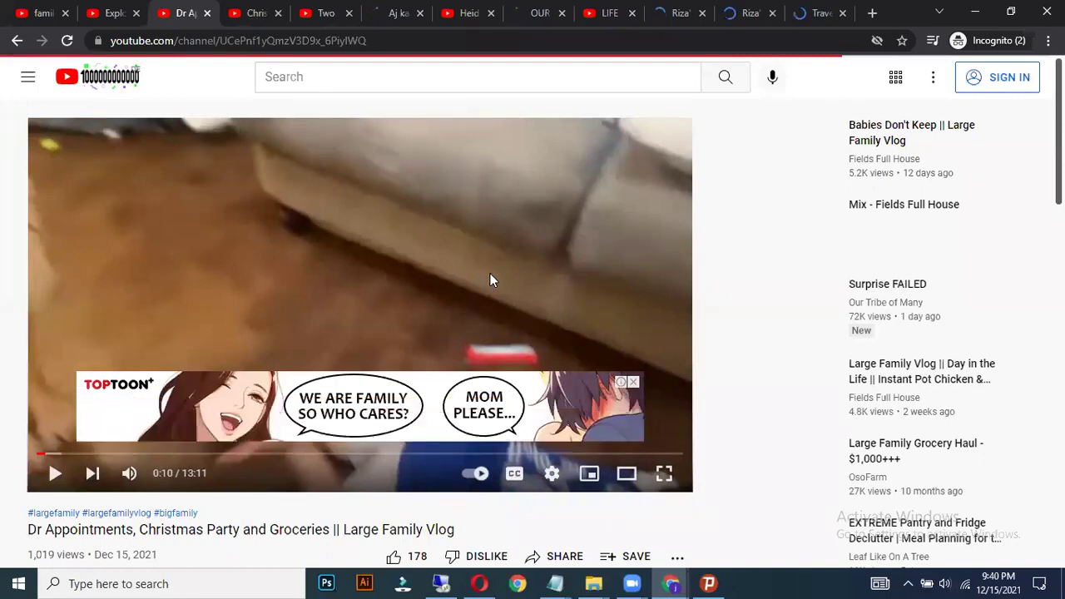
pyautogui.scroll(-2, 634, 385)
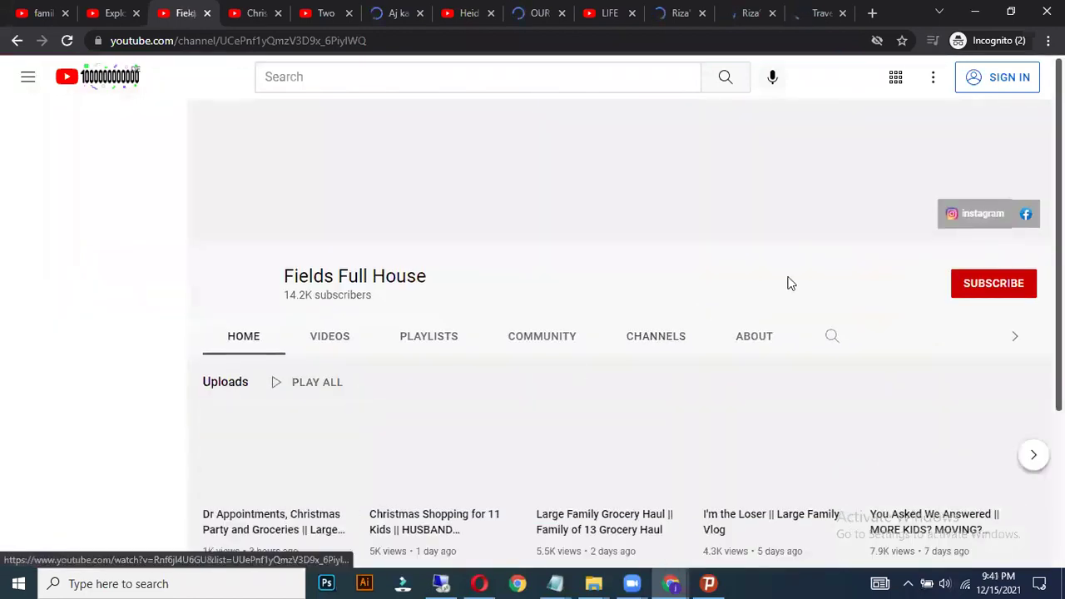
pyautogui.middleClick(1026, 216)
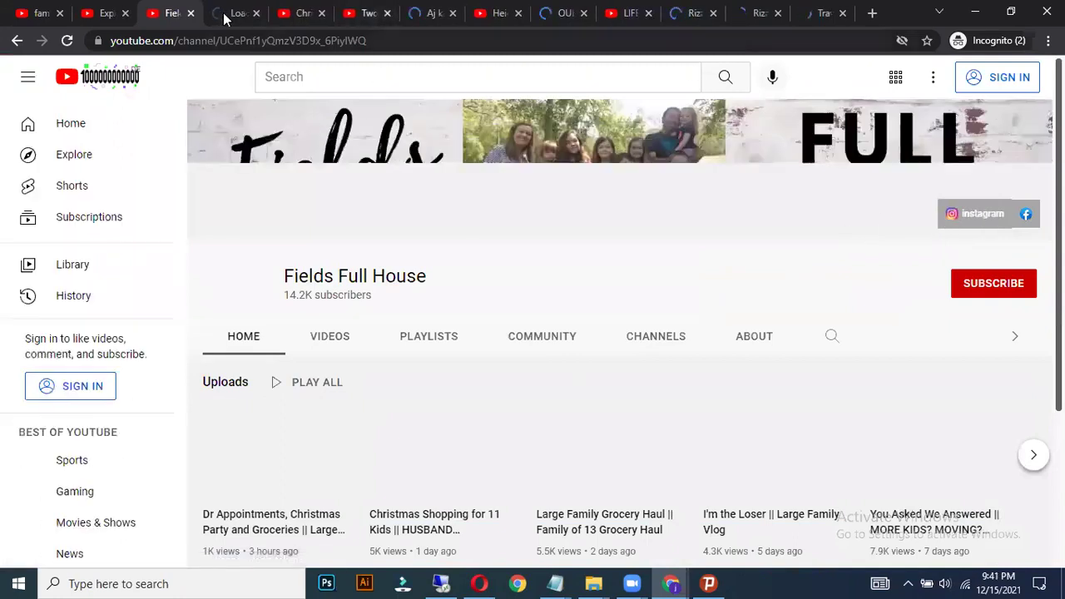
# Close the Fields Full House channel tabs, check the Christmas Shopping video's channel and close that video too
pyautogui.hotkey('ctrl', 'w')
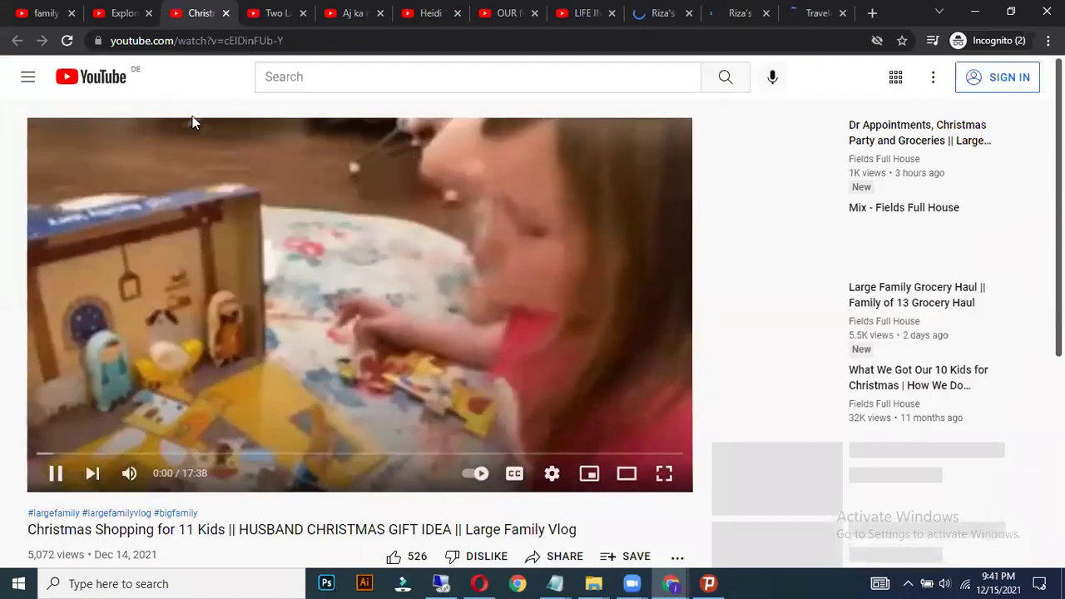
pyautogui.scroll(-2, 138, 344)
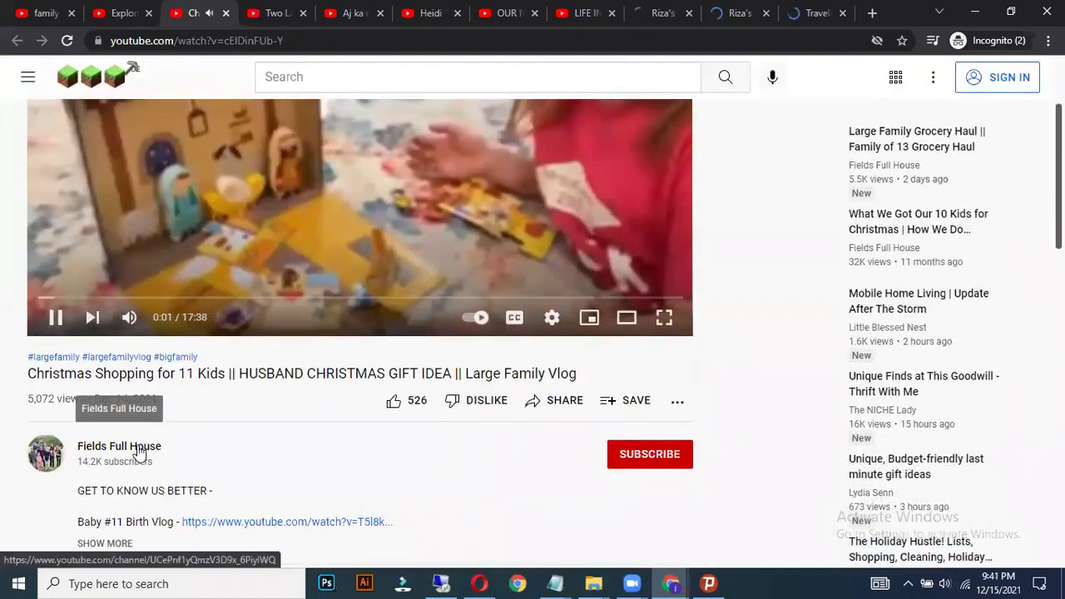
pyautogui.hotkey('ctrl', 'w')
# Open the Mower Moments Vlog channel from the Two LARGE FAMILIES video, examine its content and social links, and close the tab
pyautogui.scroll(-2, 169, 380)
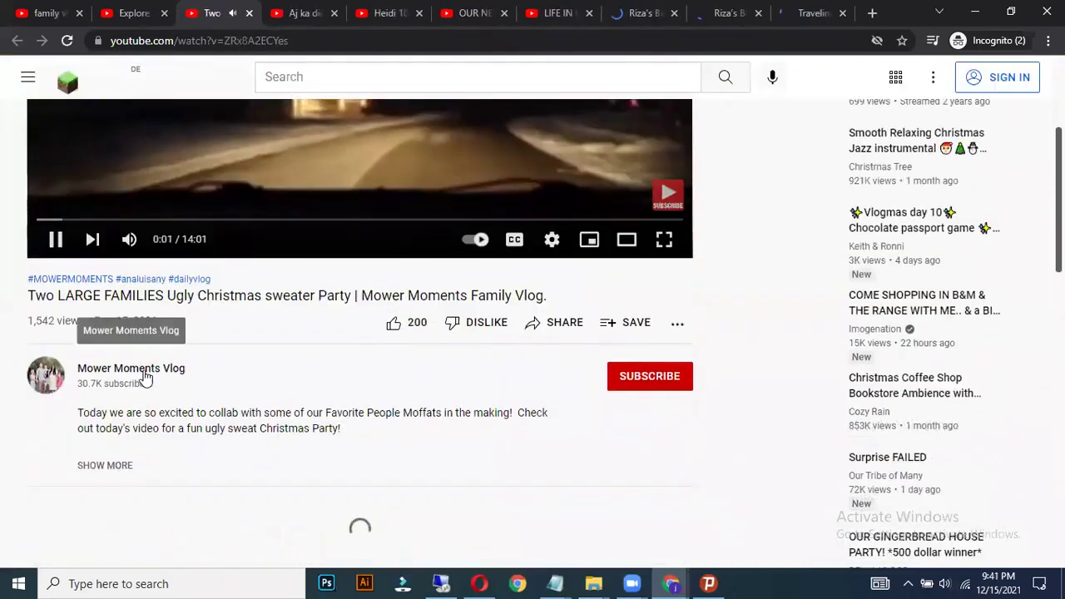
pyautogui.click(143, 371)
pyautogui.scroll(3, 244, 364)
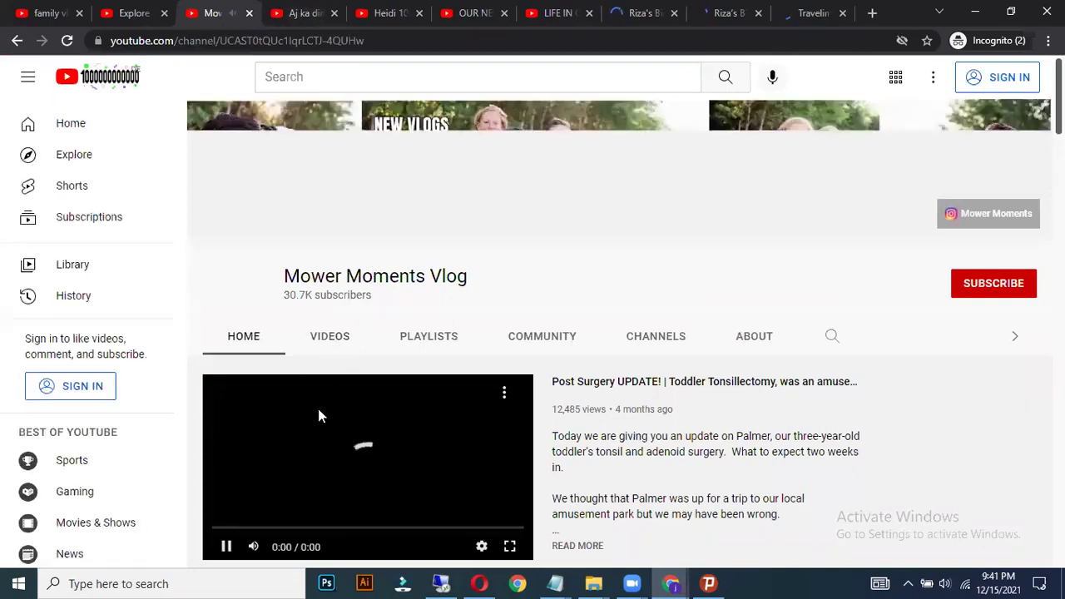
pyautogui.scroll(-1, 317, 400)
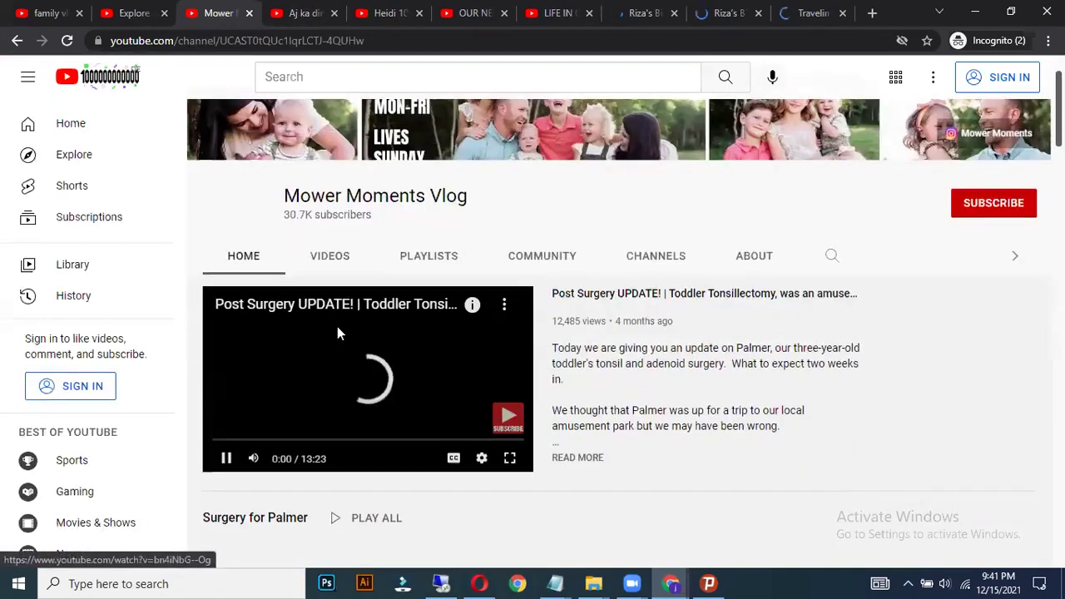
pyautogui.scroll(-3, 337, 316)
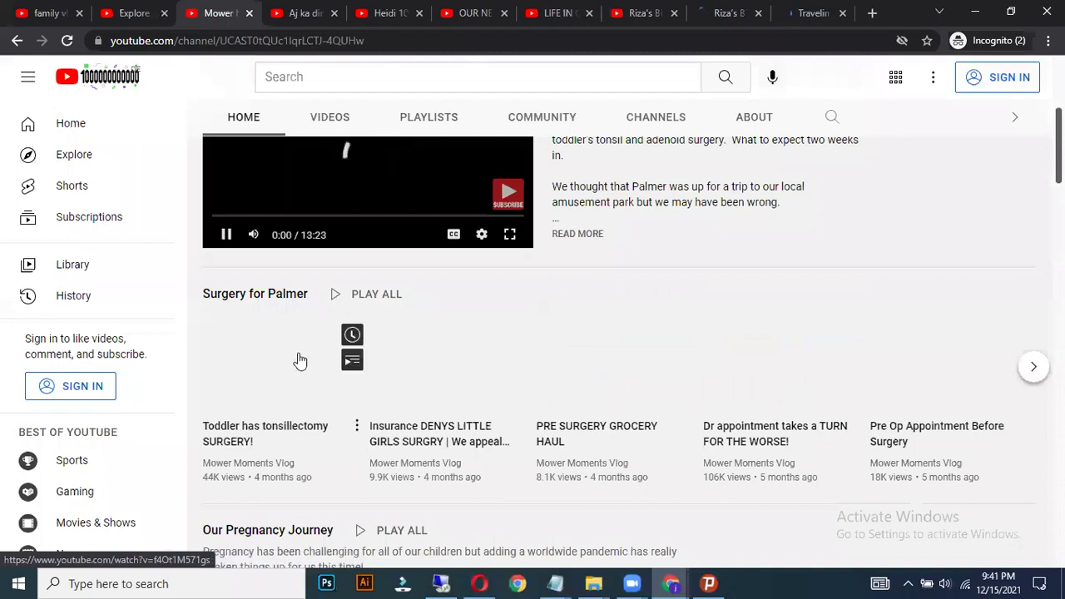
pyautogui.scroll(2, 329, 337)
pyautogui.scroll(3, 329, 337)
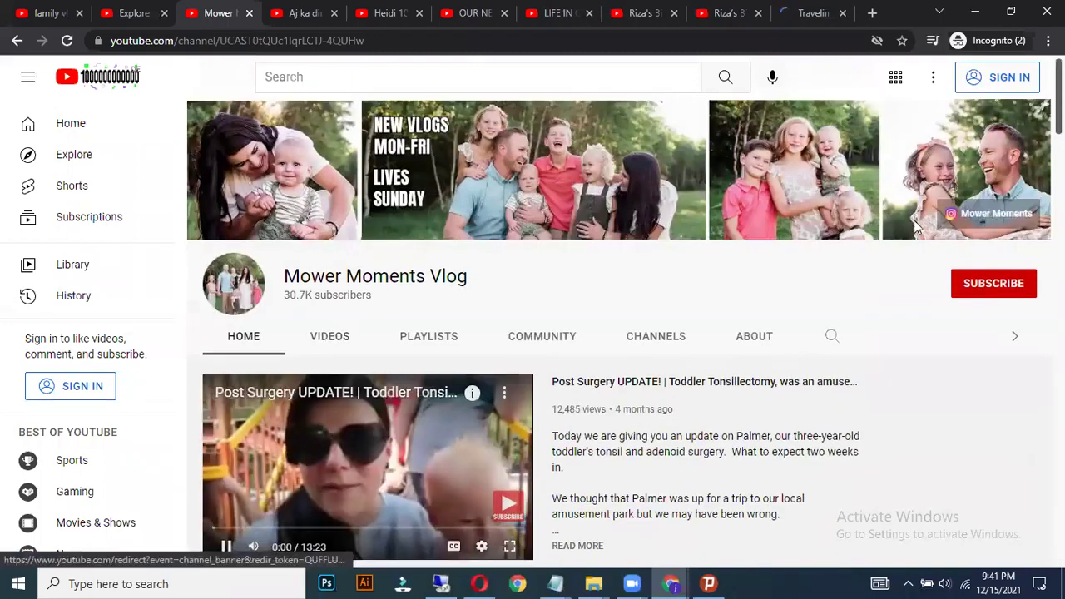
pyautogui.hotkey('ctrl', 'w')
# Check the channel details under the Aj ka din video, pause the video and close its tab
pyautogui.click(323, 302)
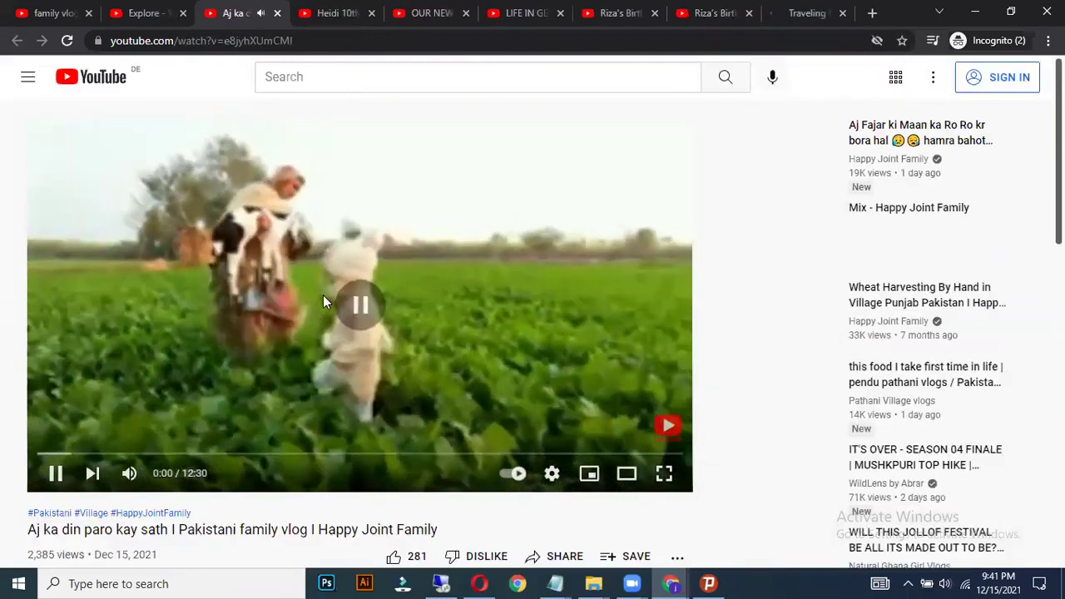
pyautogui.click(441, 310)
pyautogui.scroll(-2, 356, 316)
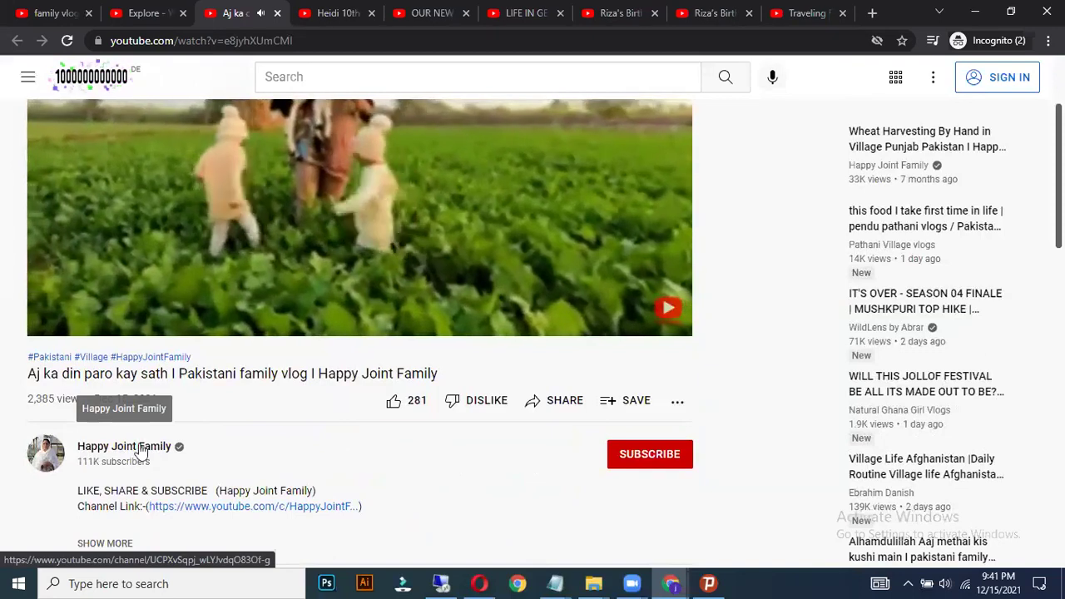
pyautogui.scroll(2, 261, 350)
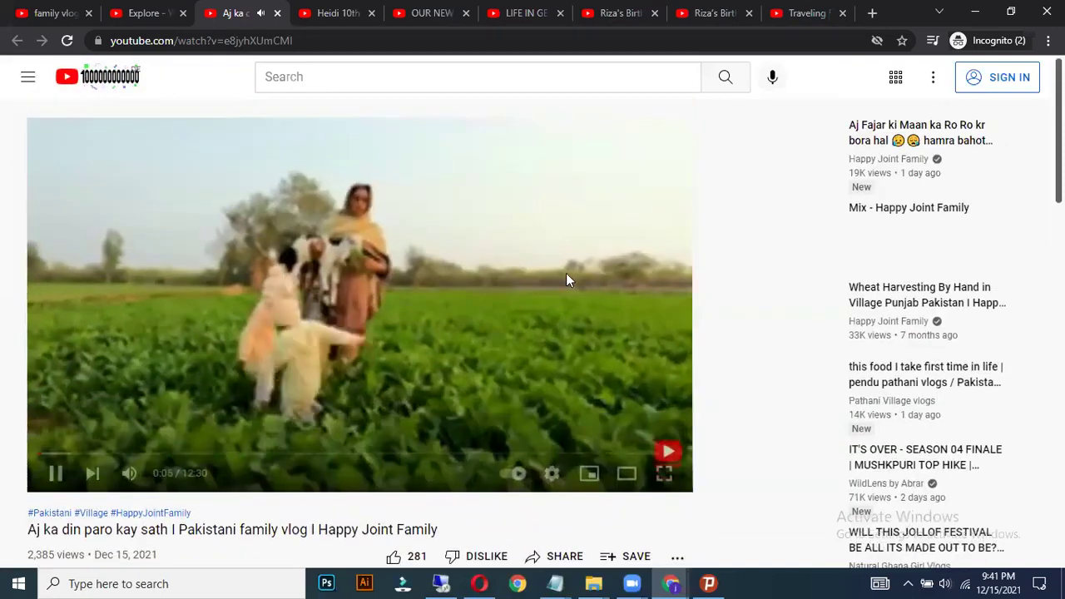
pyautogui.click(379, 285)
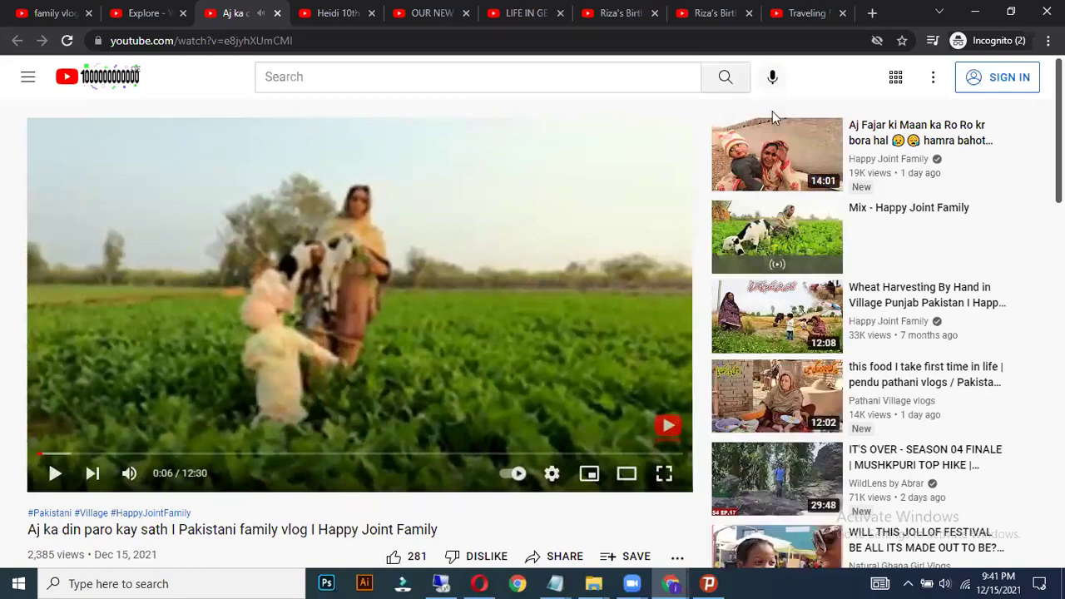
pyautogui.hotkey('ctrl', 'w')
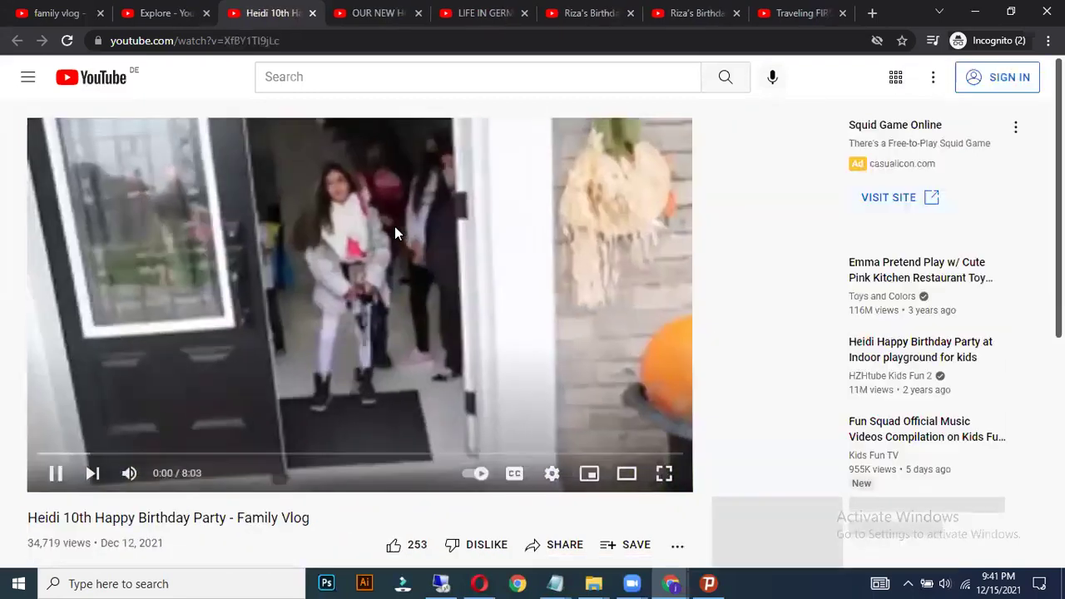
# Open the HZHtube Kids Fun 2 channel from the birthday party video and follow its Facebook link
pyautogui.scroll(-2, 310, 292)
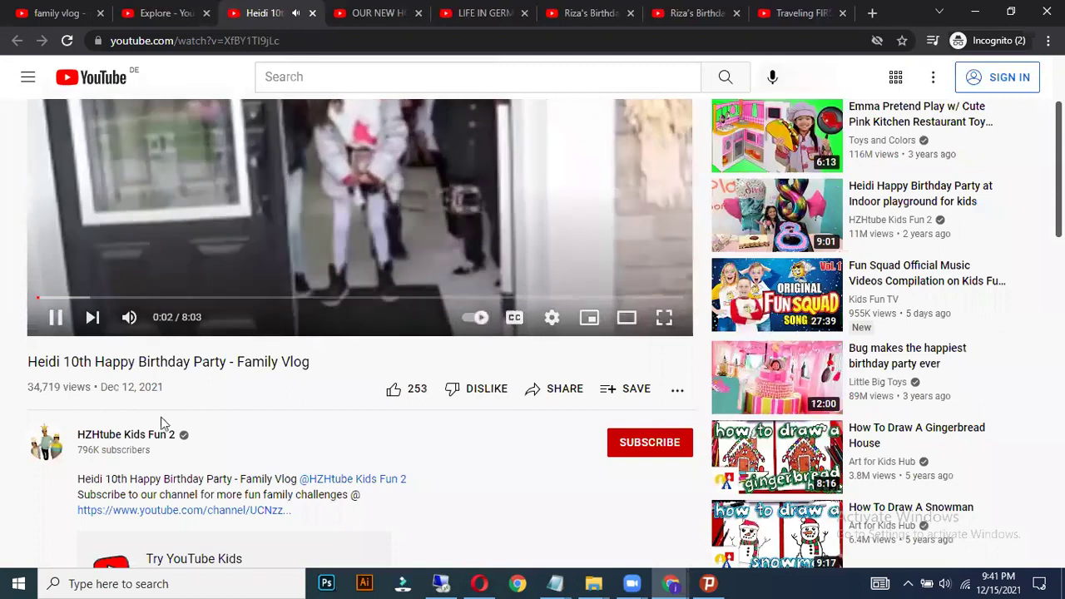
pyautogui.click(133, 434)
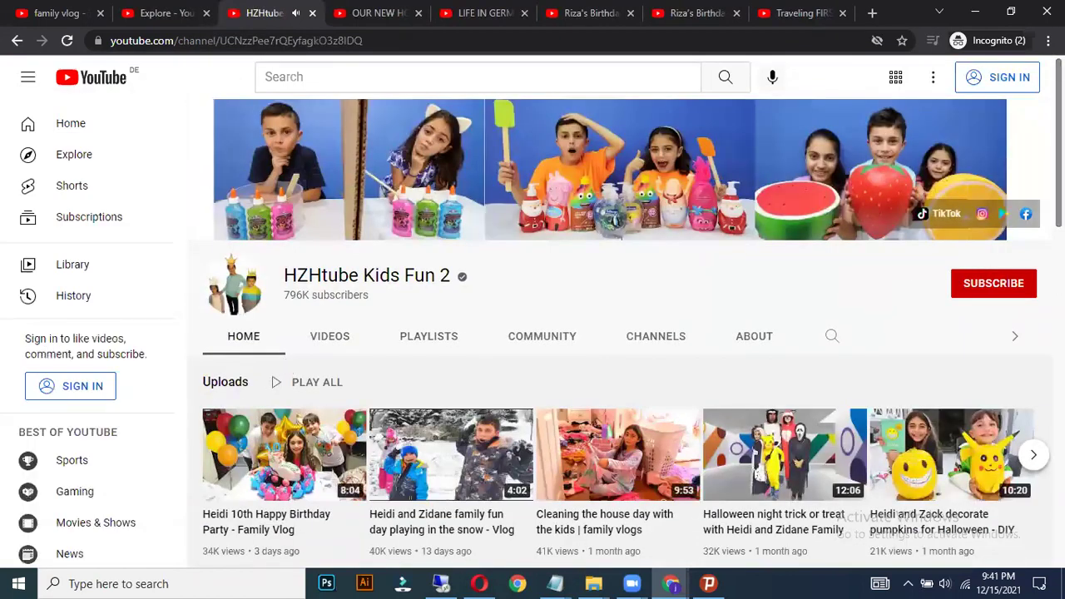
pyautogui.click(1026, 214)
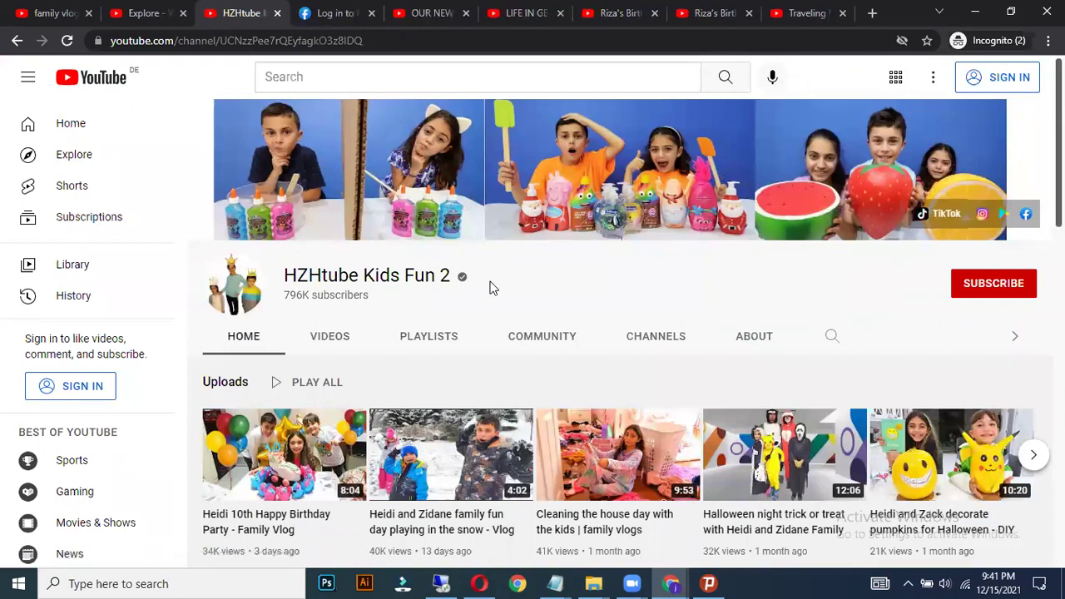
# Allow all cookies on the channel's Facebook page and copy the page's full address
pyautogui.click(333, 12)
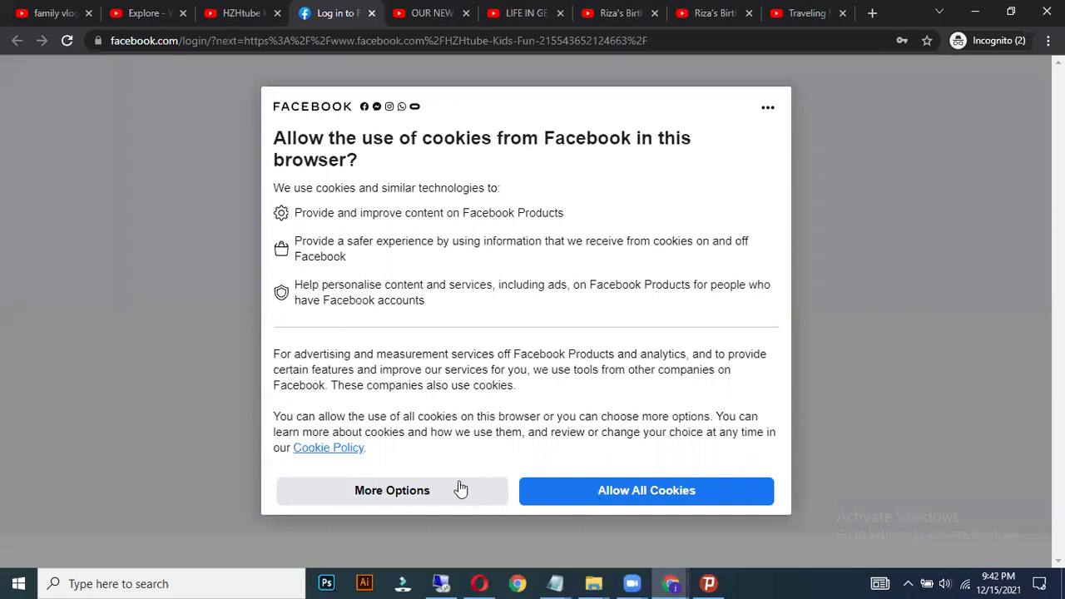
pyautogui.click(590, 492)
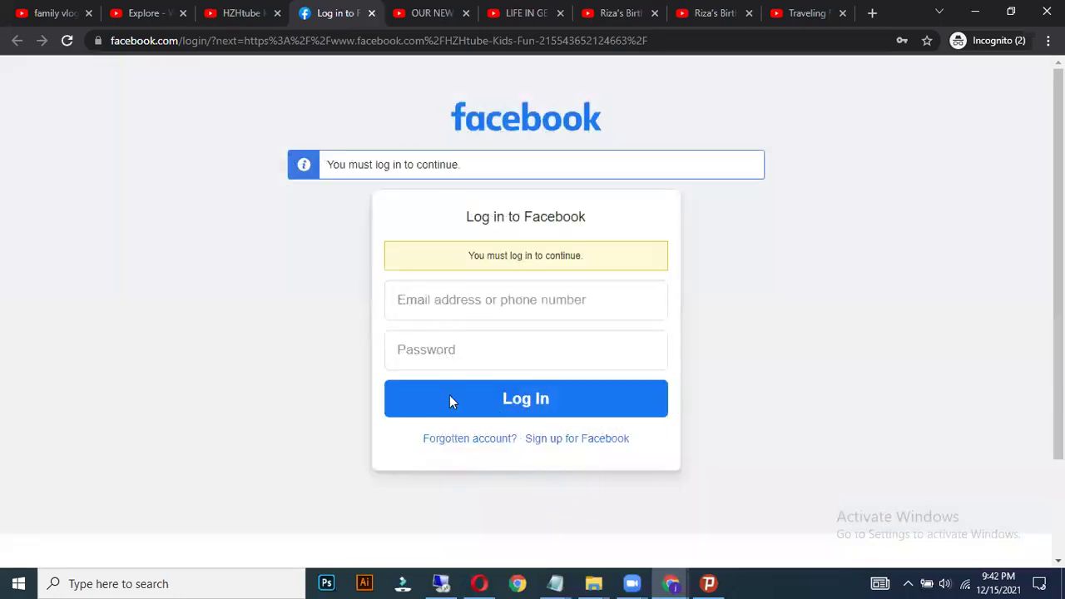
pyautogui.click(382, 40)
pyautogui.hotkey('ctrl', 'c')
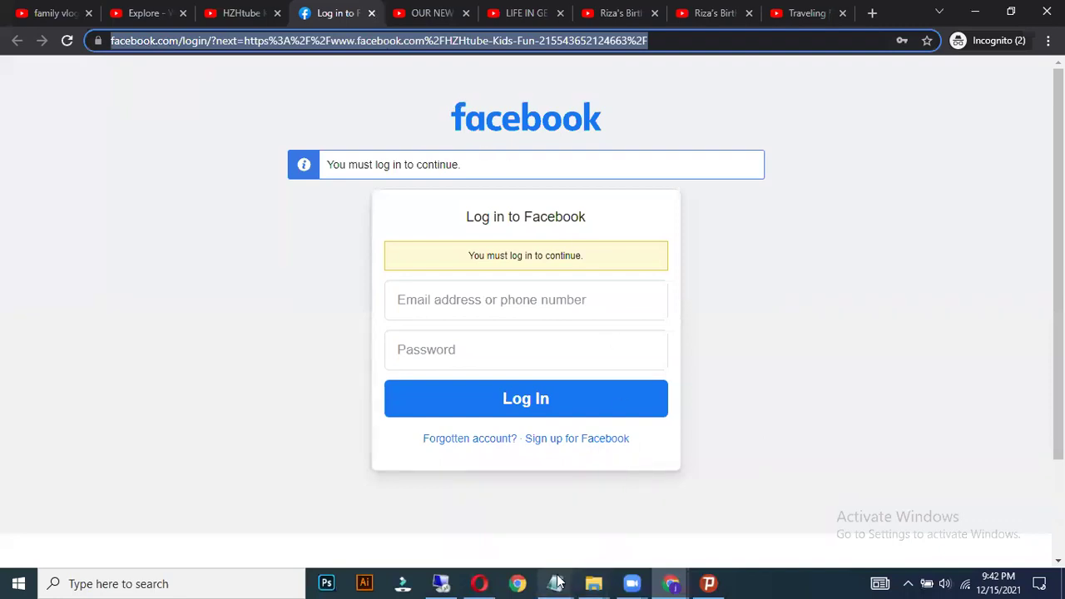
# Switch to Opera, close its unresponsive window and return to the Facebook login page in the Incognito browser
pyautogui.click(479, 584)
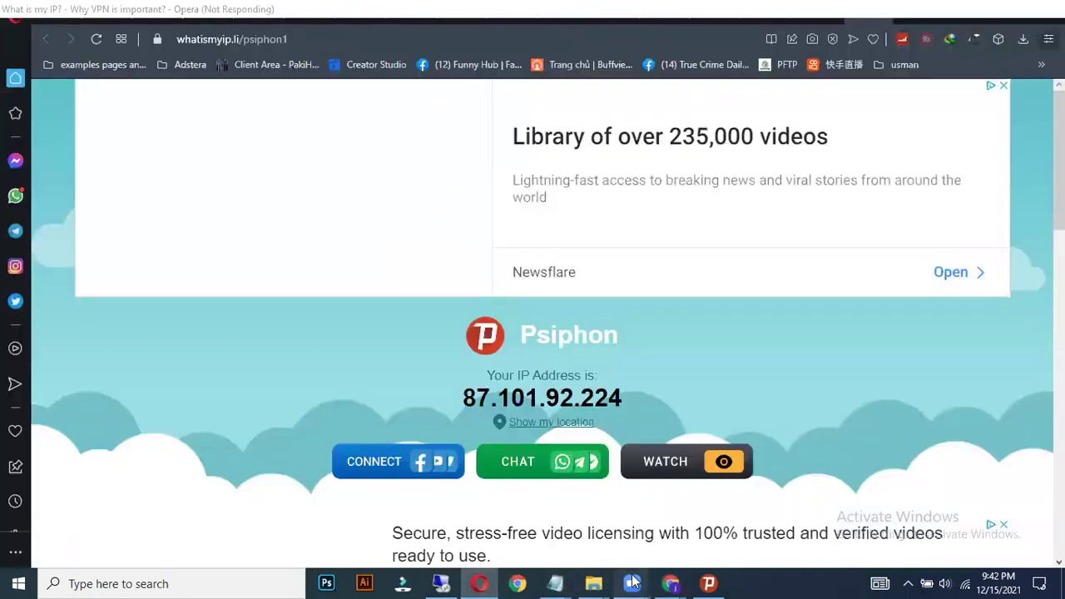
pyautogui.moveTo(632, 581)
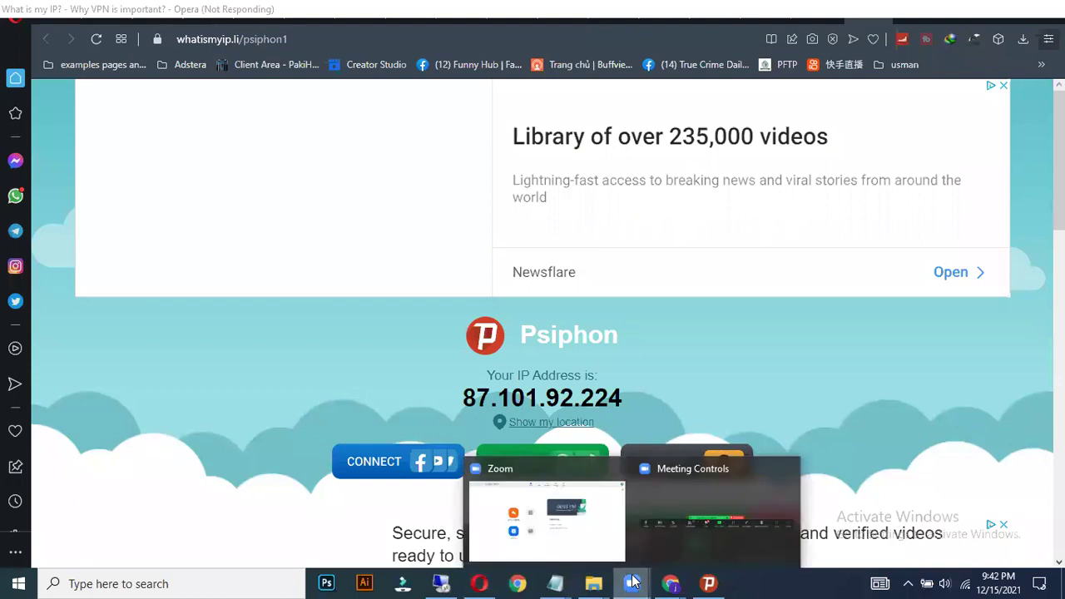
pyautogui.rightClick(496, 581)
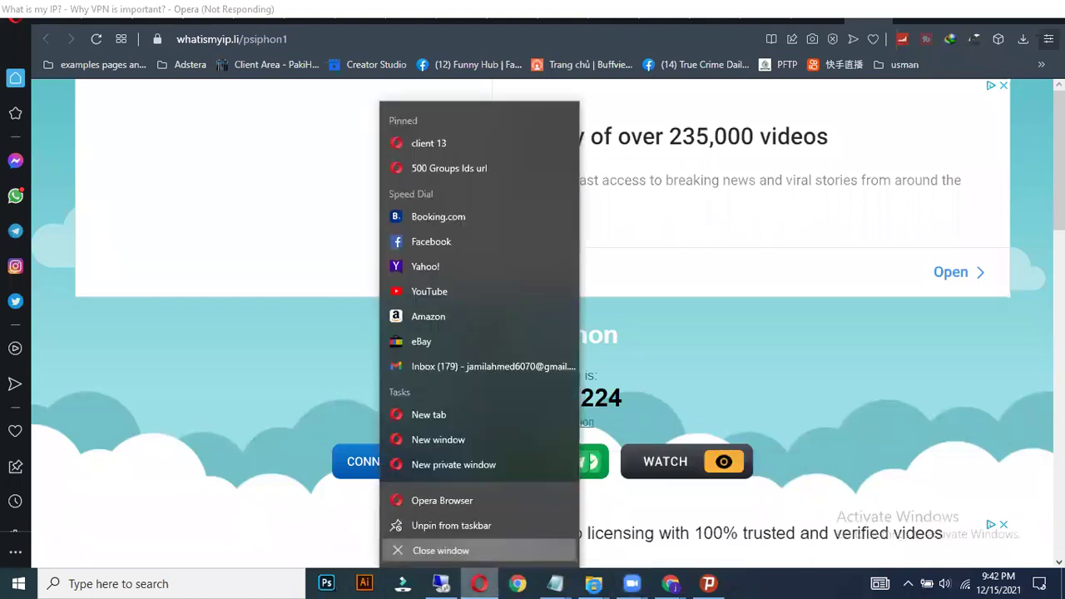
pyautogui.click(441, 550)
pyautogui.click(579, 313)
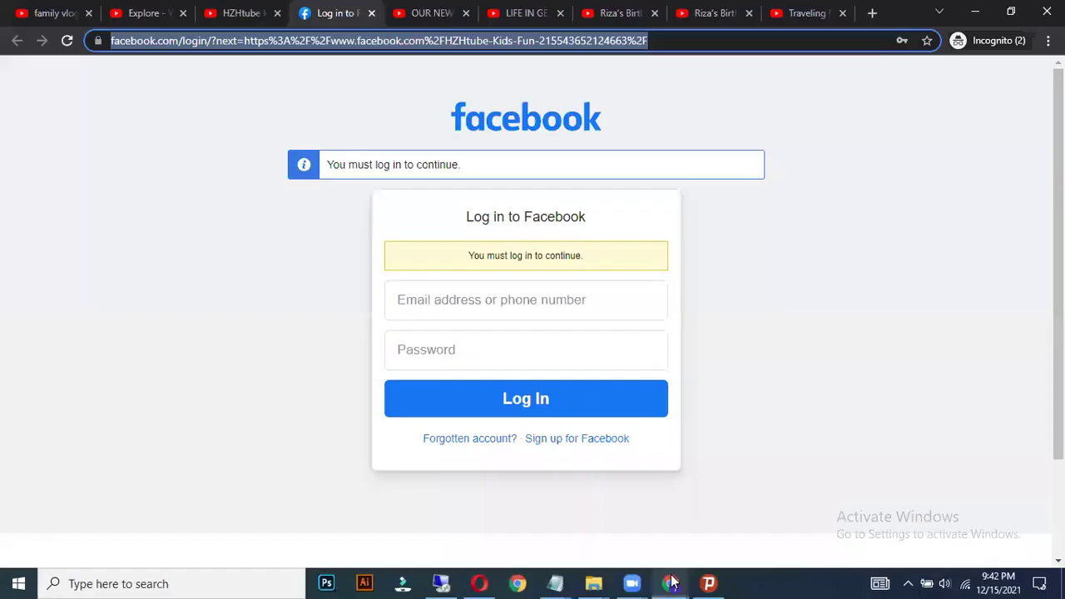
pyautogui.moveTo(671, 583)
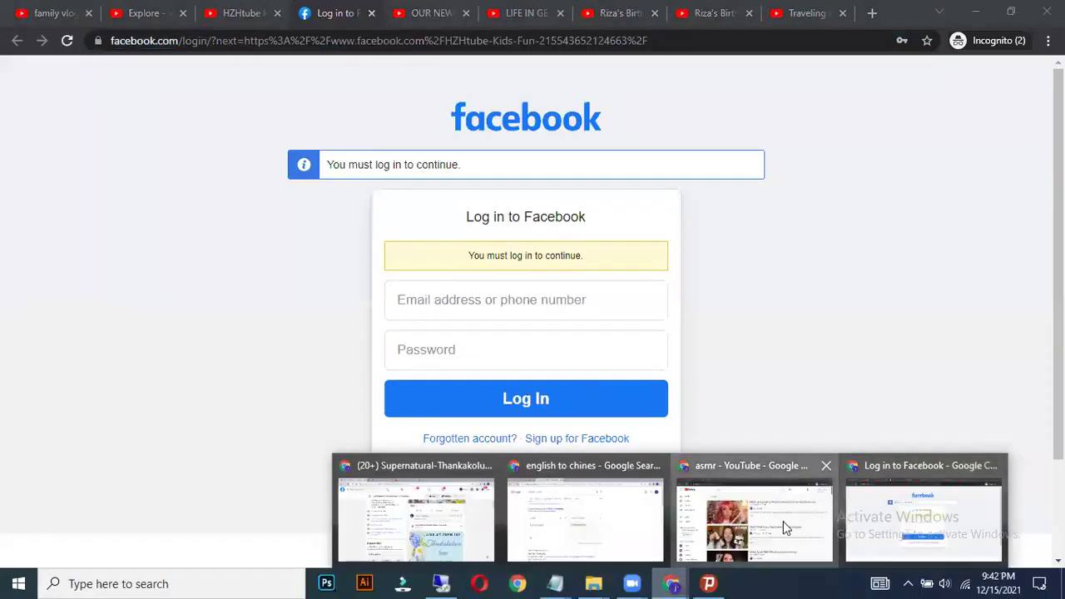
pyautogui.click(783, 520)
pyautogui.click(409, 37)
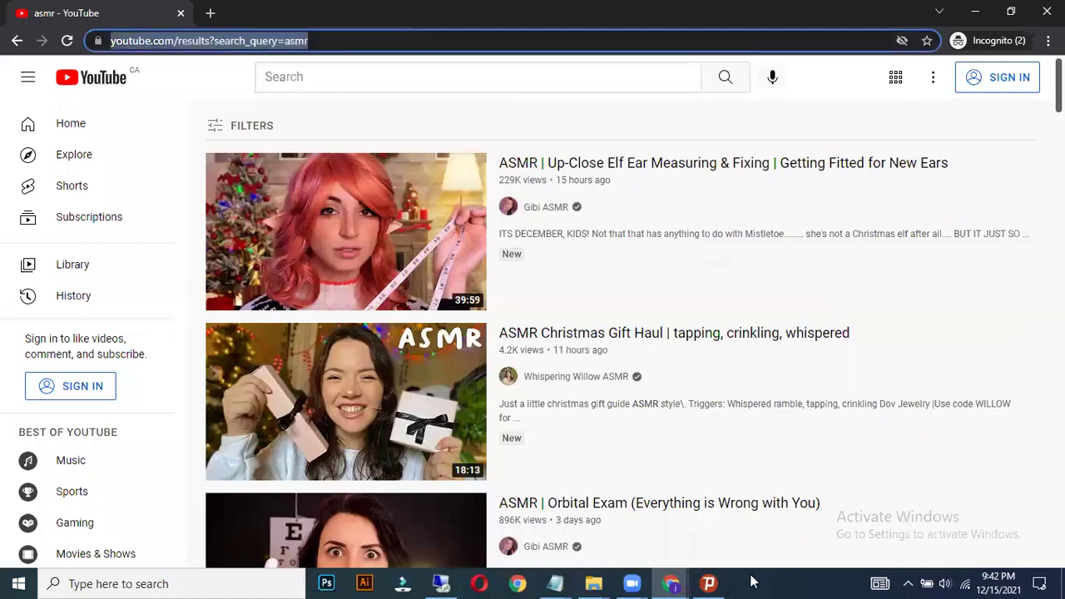
pyautogui.click(688, 580)
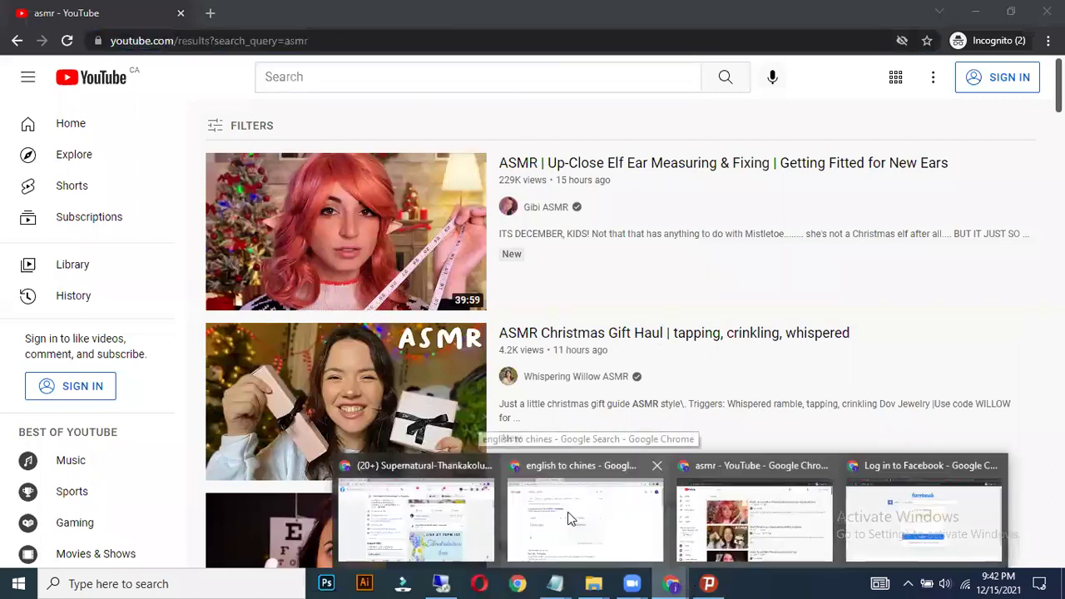
pyautogui.click(854, 509)
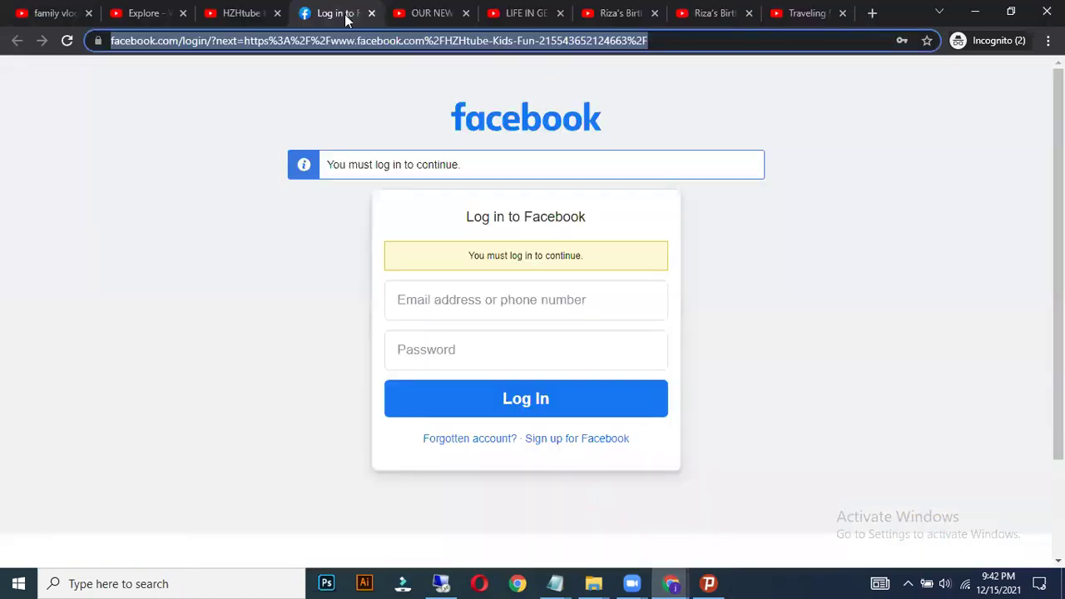
# Close the Incognito Facebook login tab and load the copied HZHtube Kids Fun page address in the signed-in Chrome window
pyautogui.hotkey('ctrl', 'w')
pyautogui.click(671, 583)
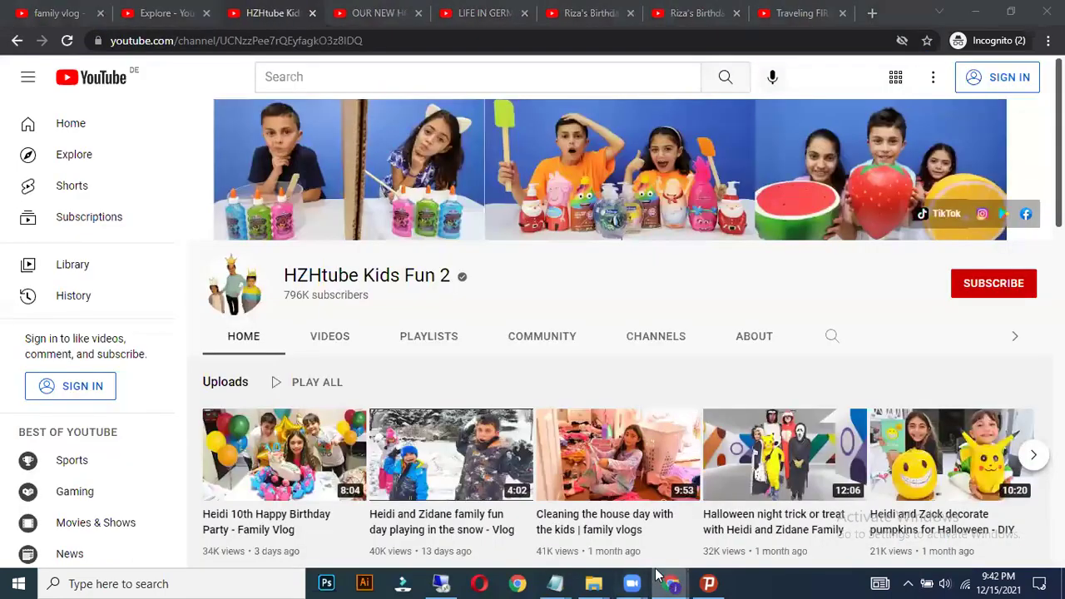
pyautogui.click(479, 522)
pyautogui.click(313, 40)
pyautogui.hotkey('ctrl', 'v')
pyautogui.press('Return')
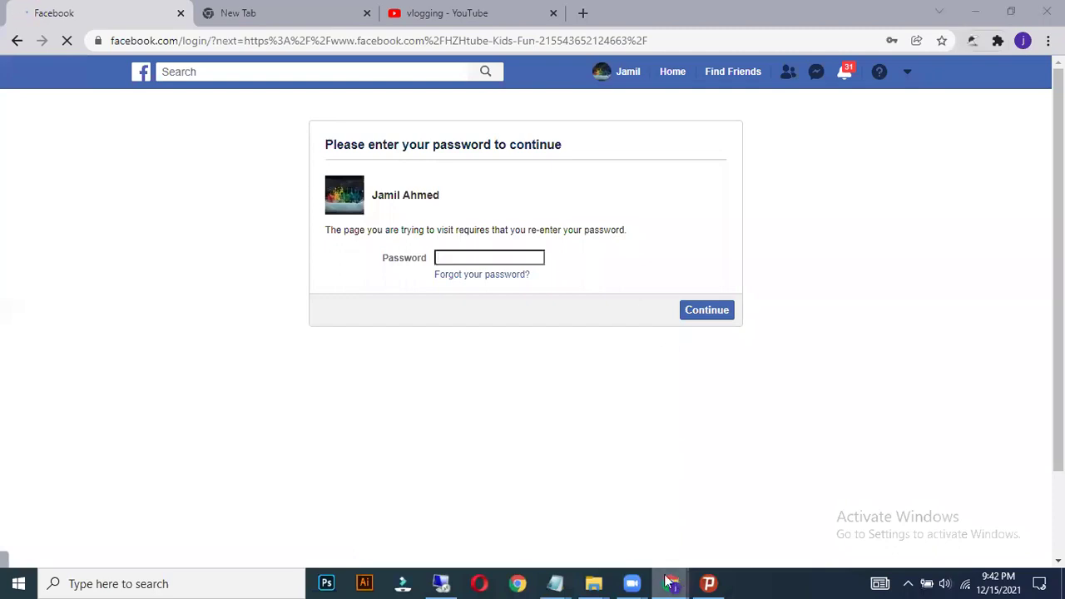
# Return to the family vlog Incognito window, check the channel details under the LIFE IN GERMANY video and close its tab
pyautogui.moveTo(671, 582)
pyautogui.click(753, 516)
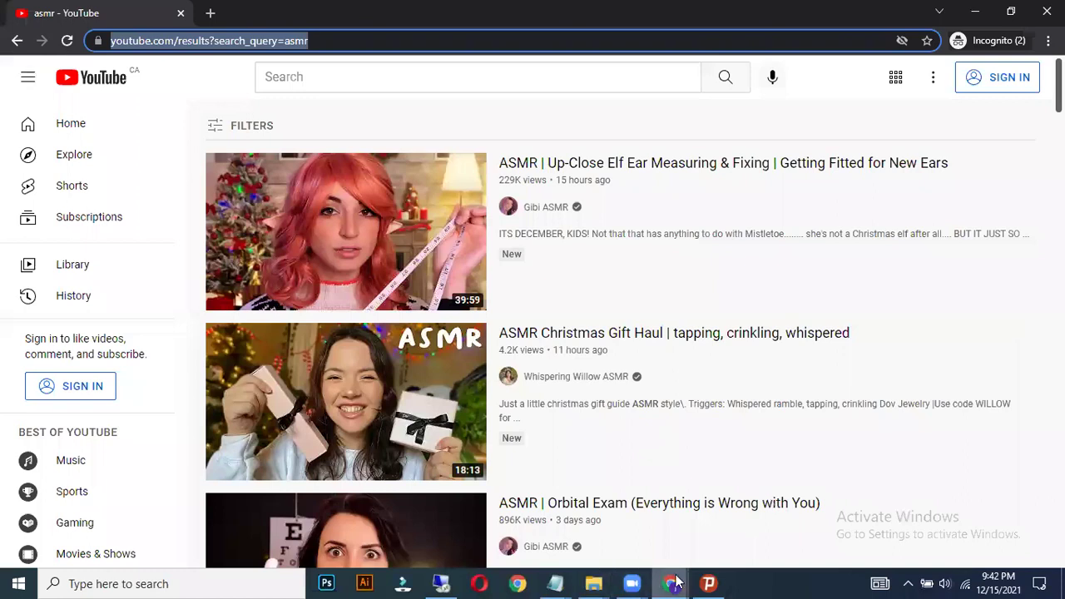
pyautogui.moveTo(676, 582)
pyautogui.click(940, 524)
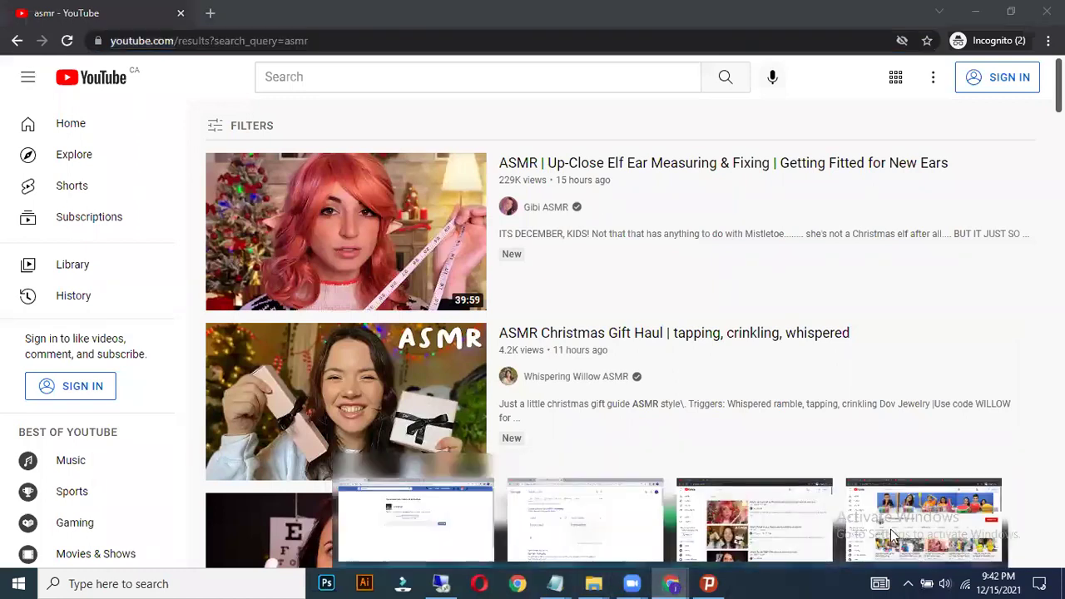
pyautogui.click(381, 9)
pyautogui.click(481, 10)
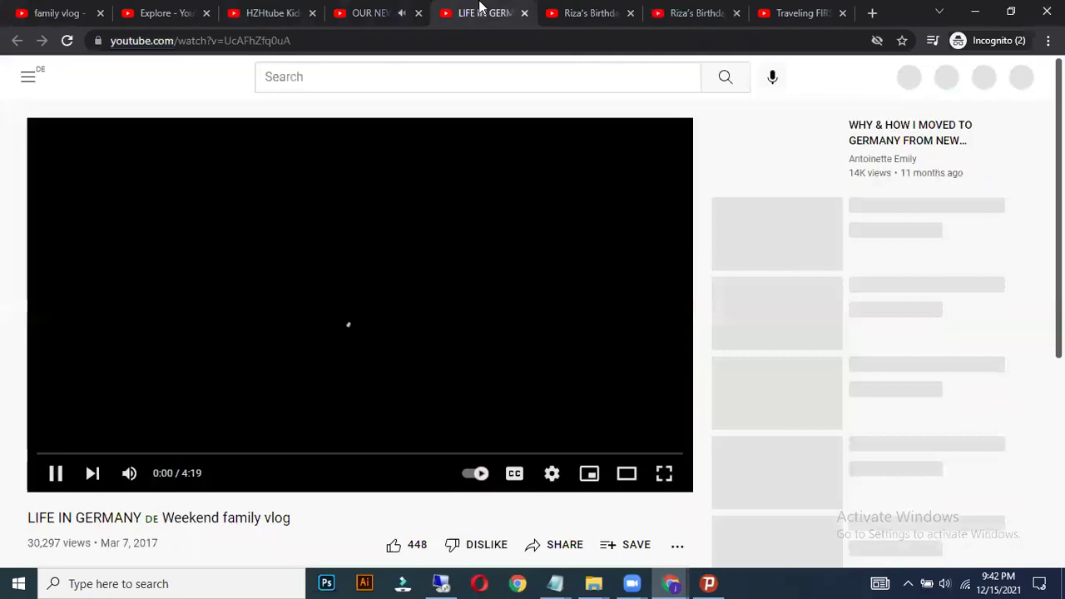
pyautogui.scroll(-3, 291, 307)
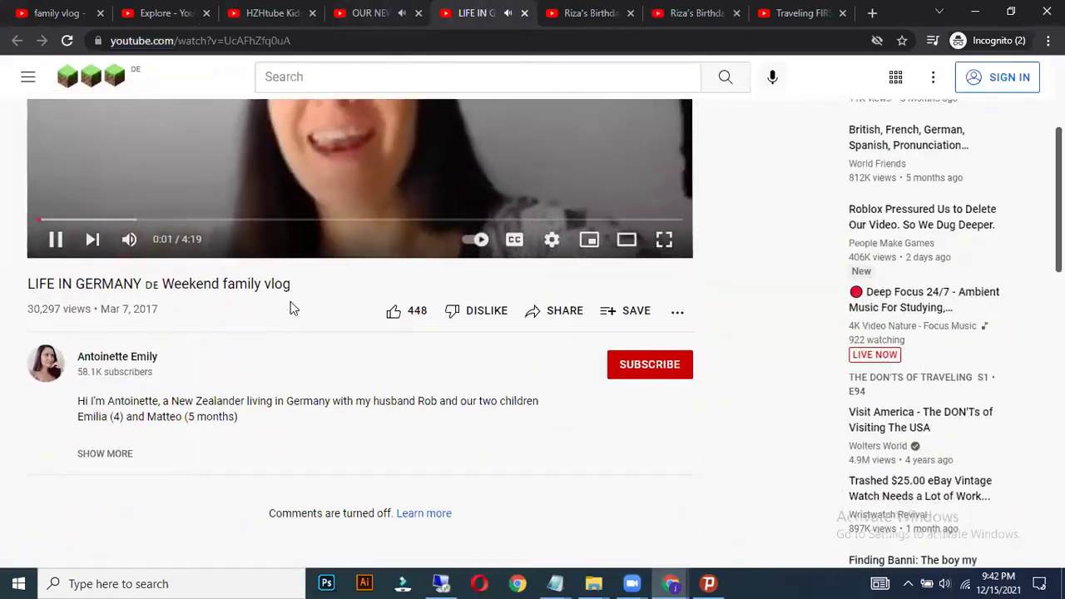
pyautogui.hotkey('ctrl', 'w')
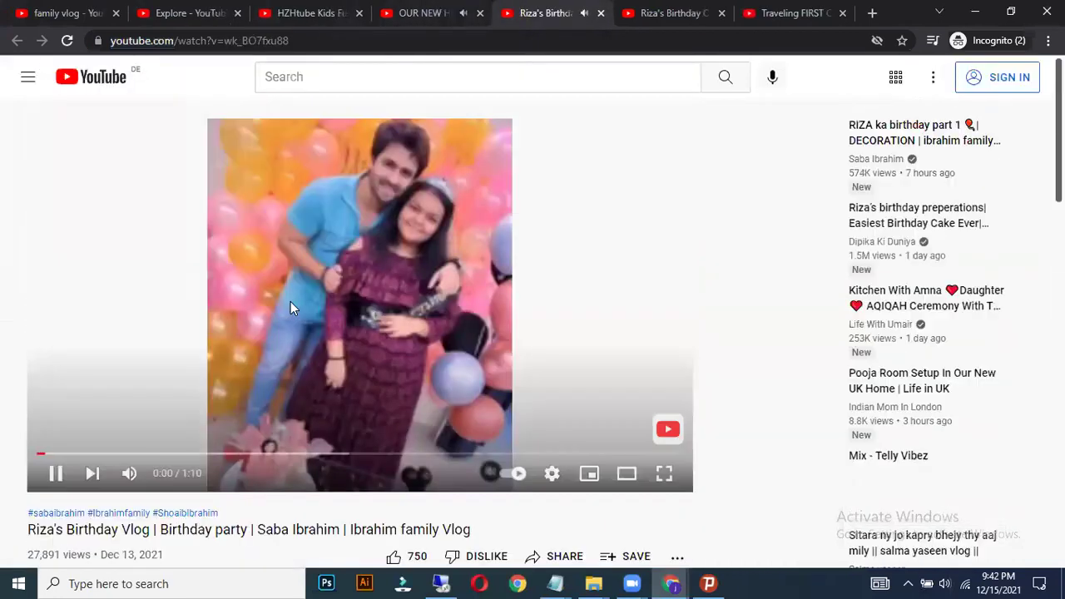
# Close the Birthday Vlog video tab and the OUR NEW HOUSE TOUR video tab after looking at each
pyautogui.scroll(-3, 290, 308)
pyautogui.hotkey('ctrl', 'w')
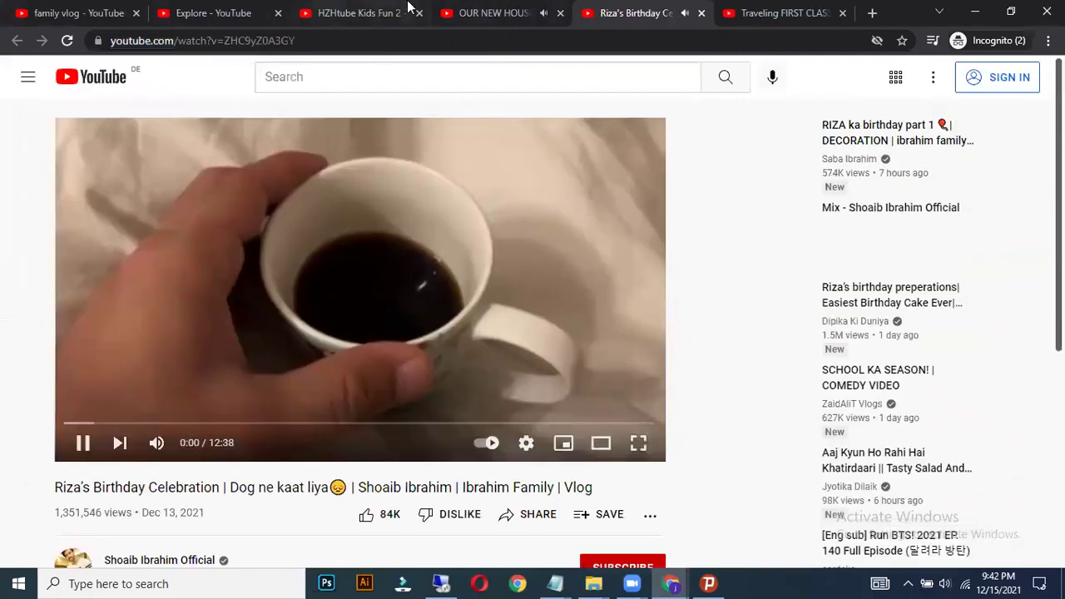
pyautogui.click(358, 13)
pyautogui.click(547, 8)
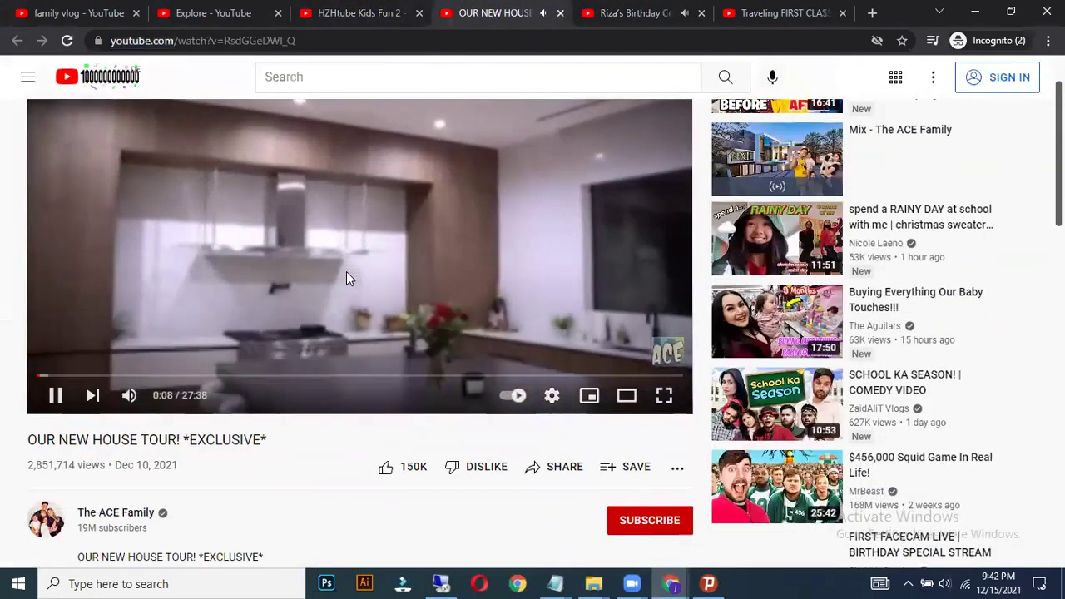
pyautogui.hotkey('ctrl', 'w')
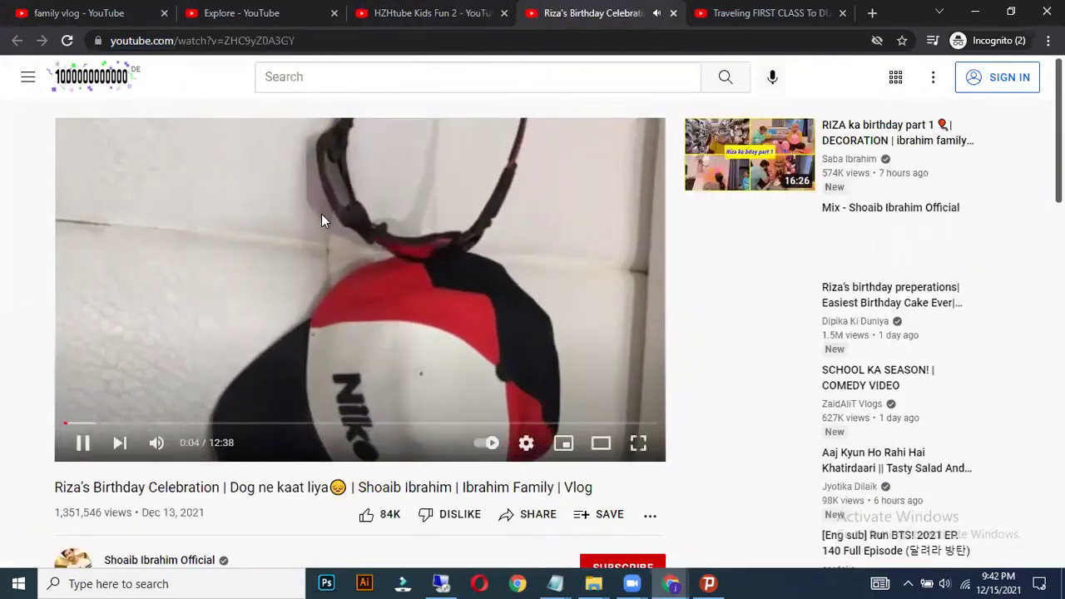
# Check the channel and social links under the Birthday Celebration video and close its tab
pyautogui.scroll(-2, 321, 214)
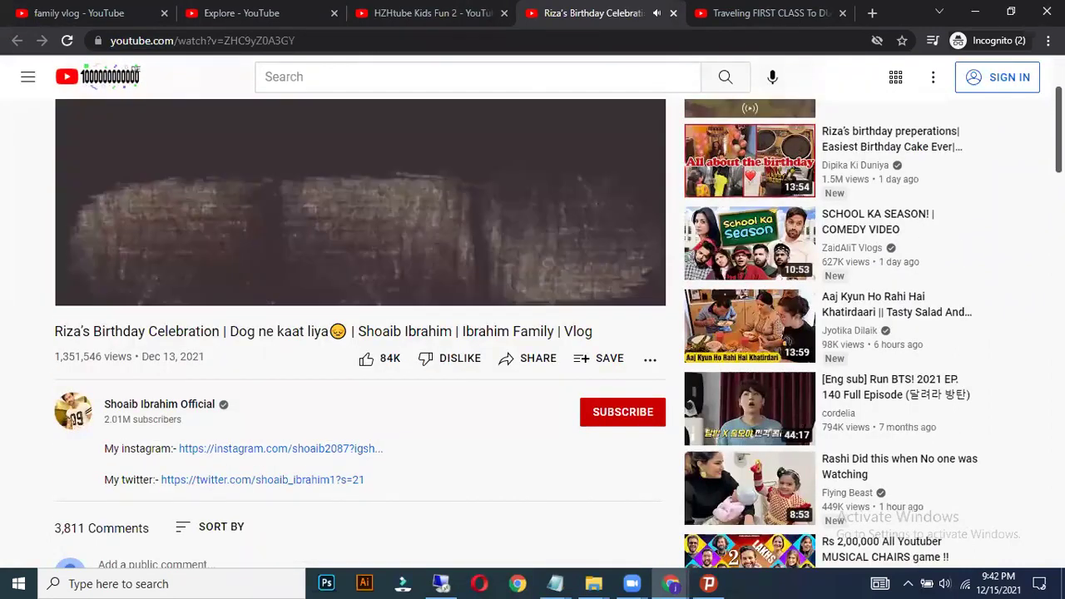
pyautogui.scroll(1, 322, 213)
pyautogui.scroll(1, 333, 240)
pyautogui.hotkey('ctrl', 'w')
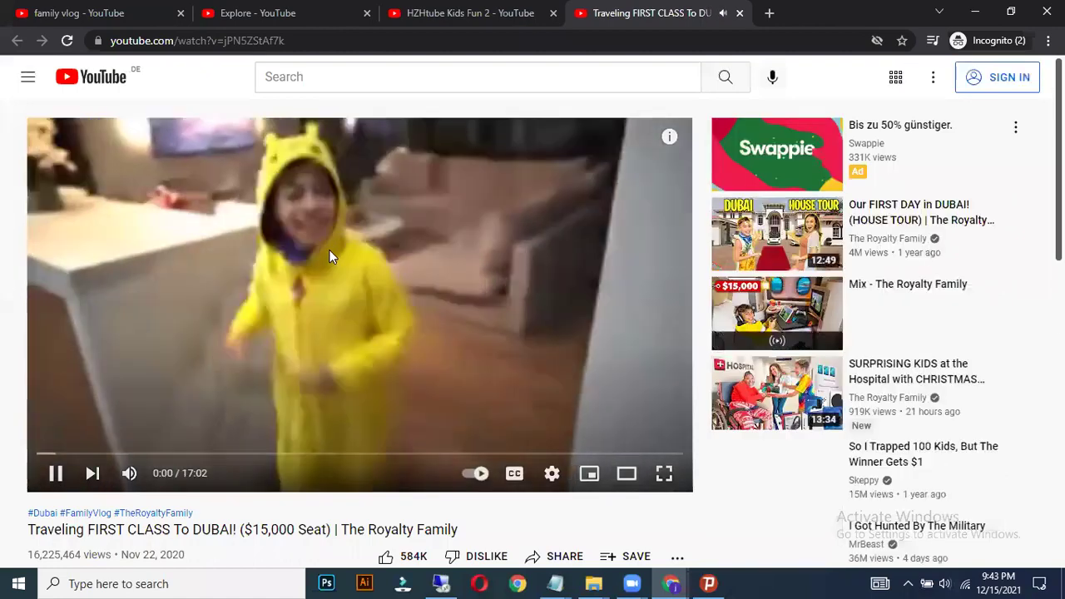
# Open The Royalty Family channel from the Dubai first class video and pause its featured video
pyautogui.scroll(-2, 272, 331)
pyautogui.click(123, 447)
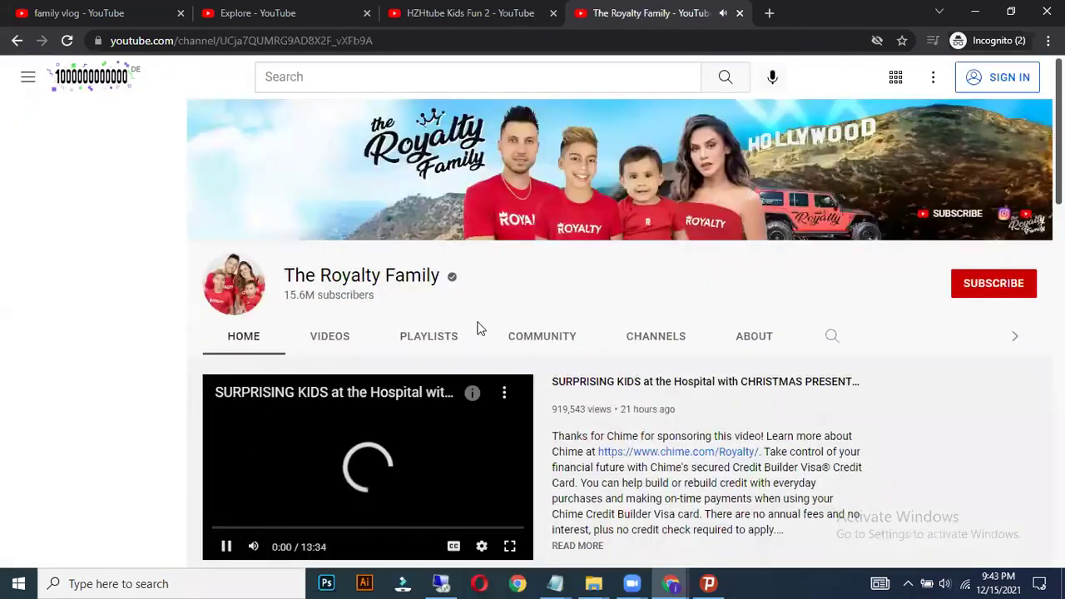
pyautogui.click(226, 546)
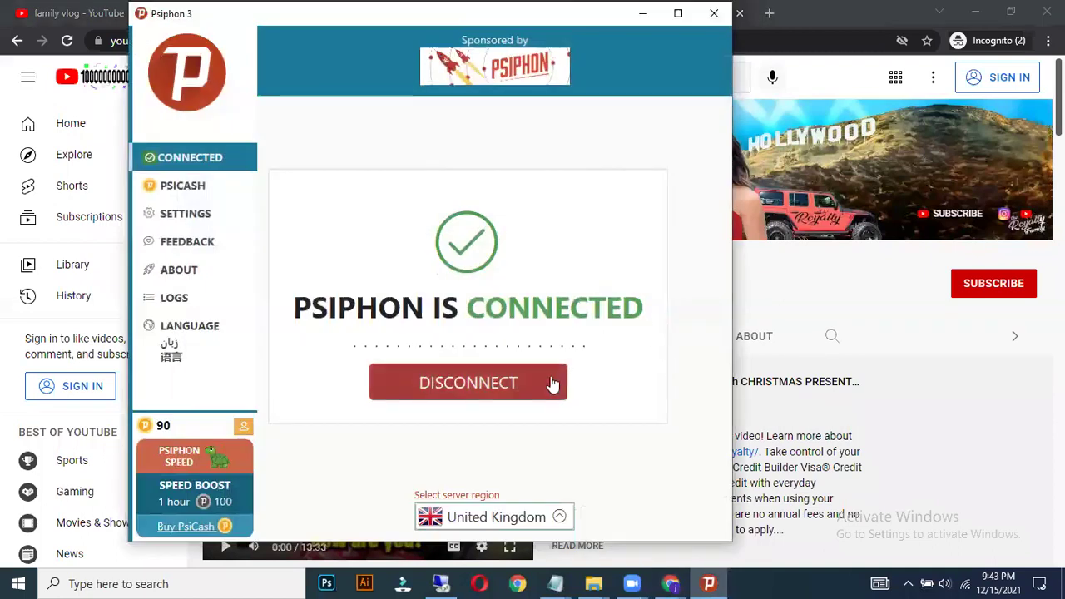
# Disconnect and close the Psiphon VPN and close both Incognito YouTube windows
pyautogui.click(552, 383)
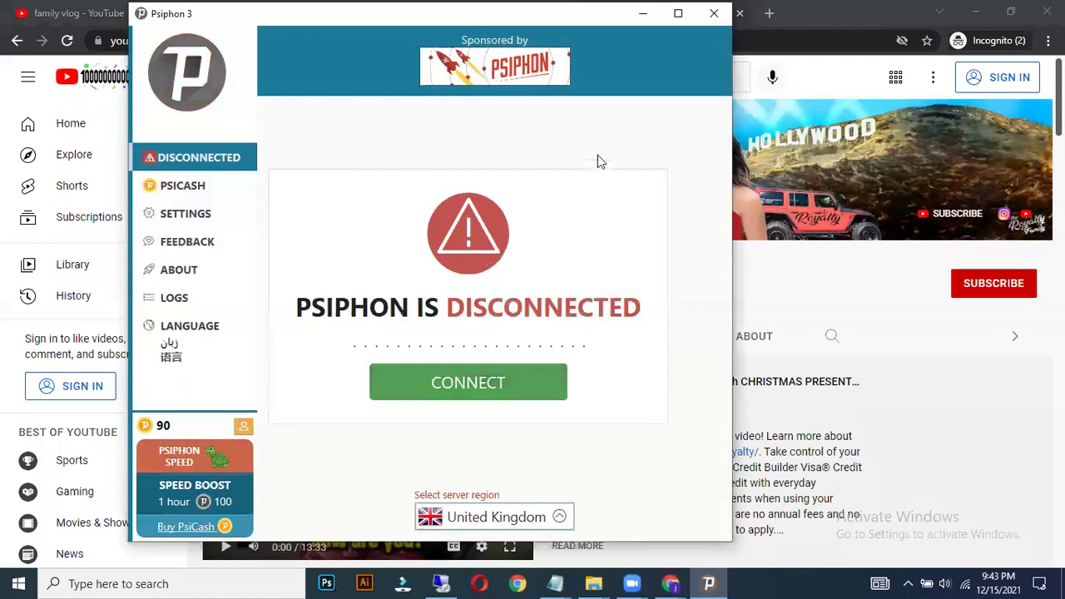
pyautogui.click(714, 13)
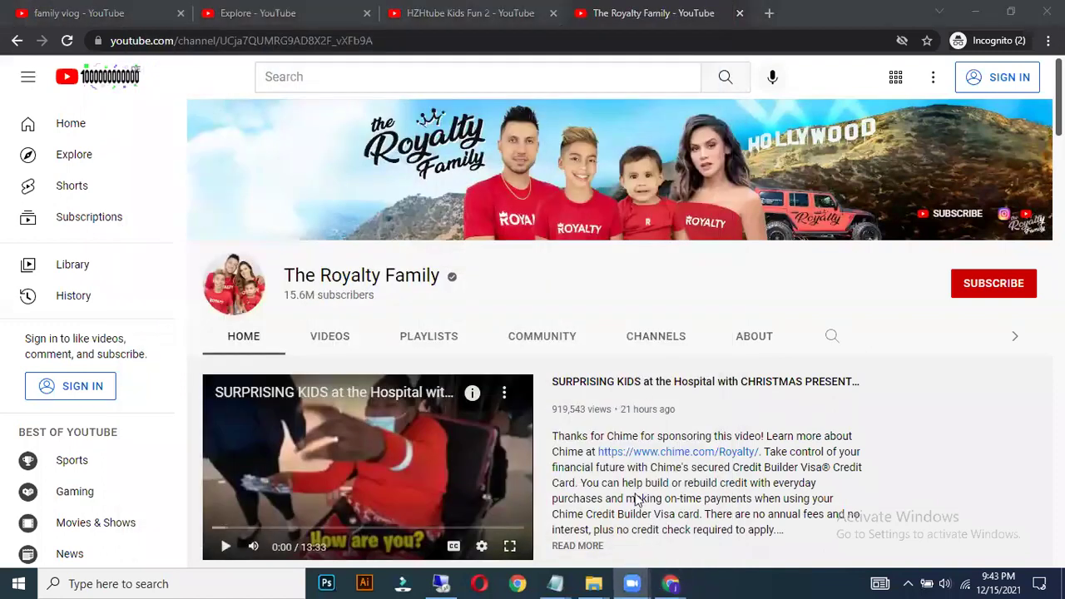
pyautogui.click(641, 283)
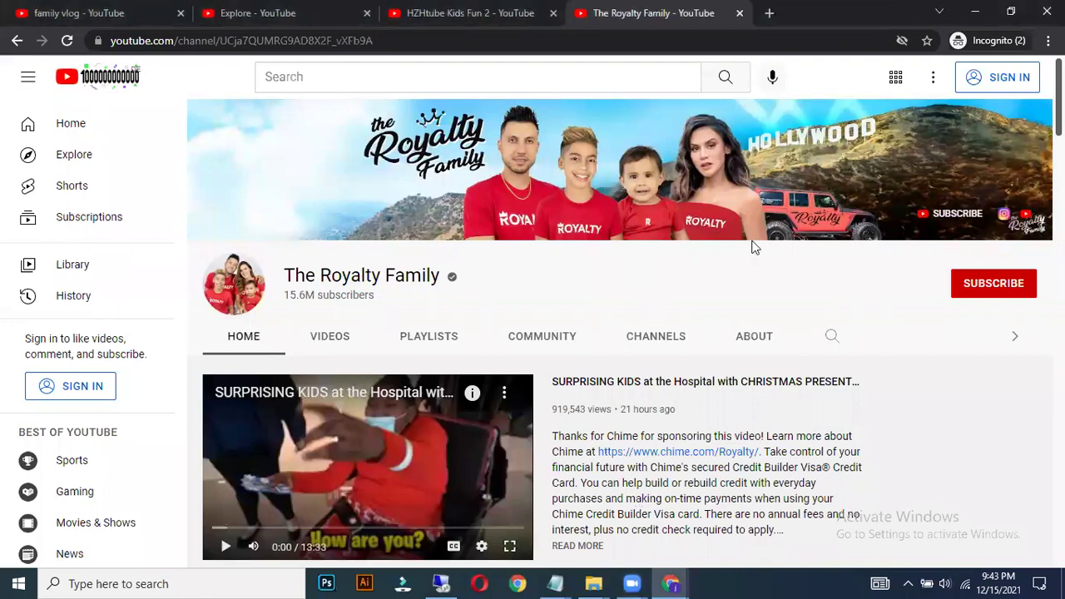
pyautogui.click(1046, 12)
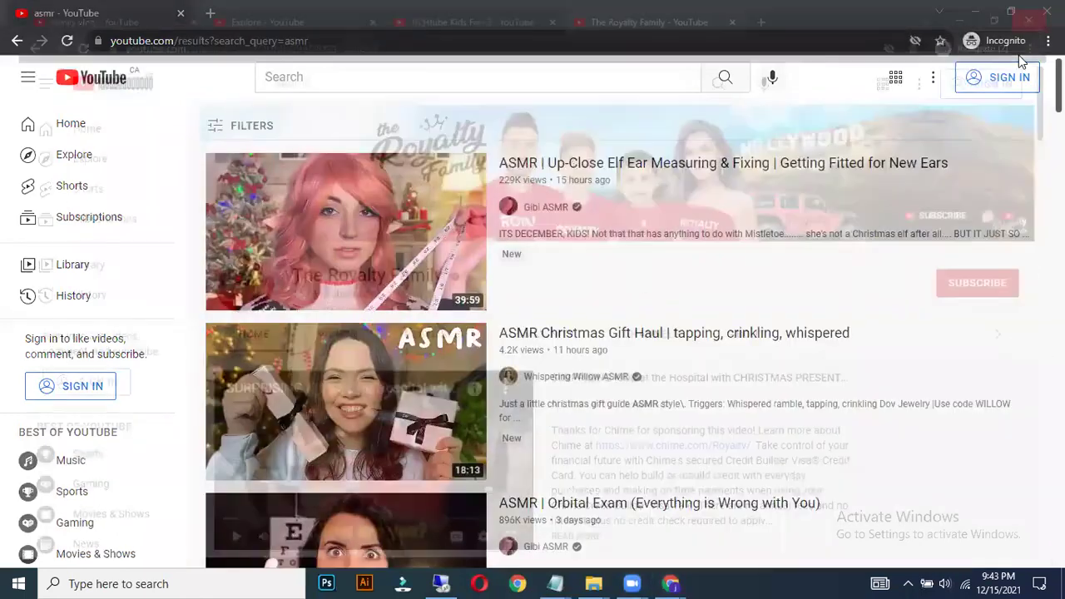
pyautogui.hotkey('alt', 'F4')
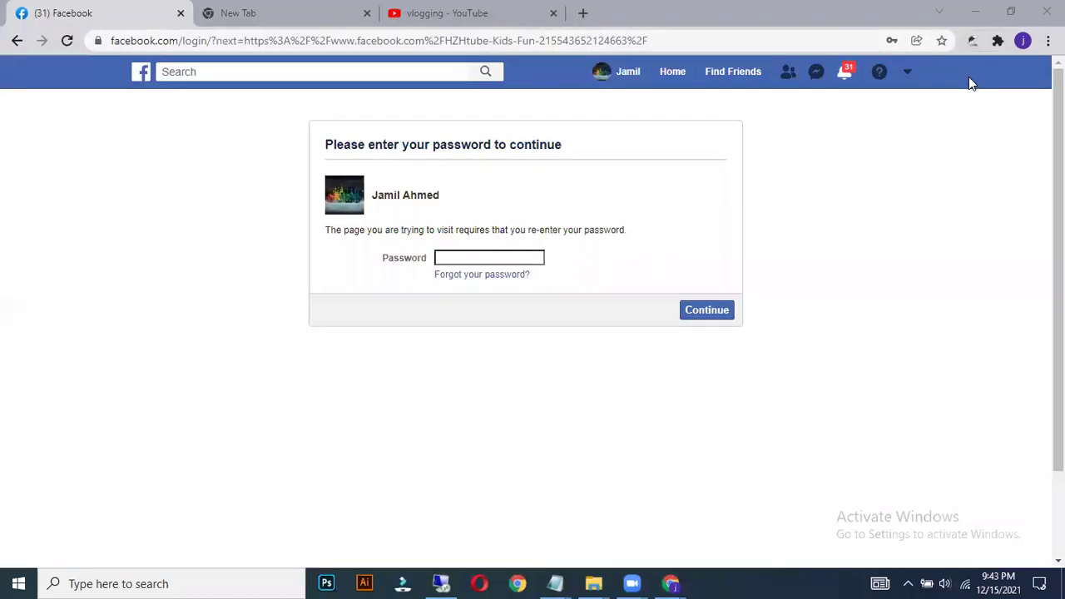
pyautogui.click(1047, 40)
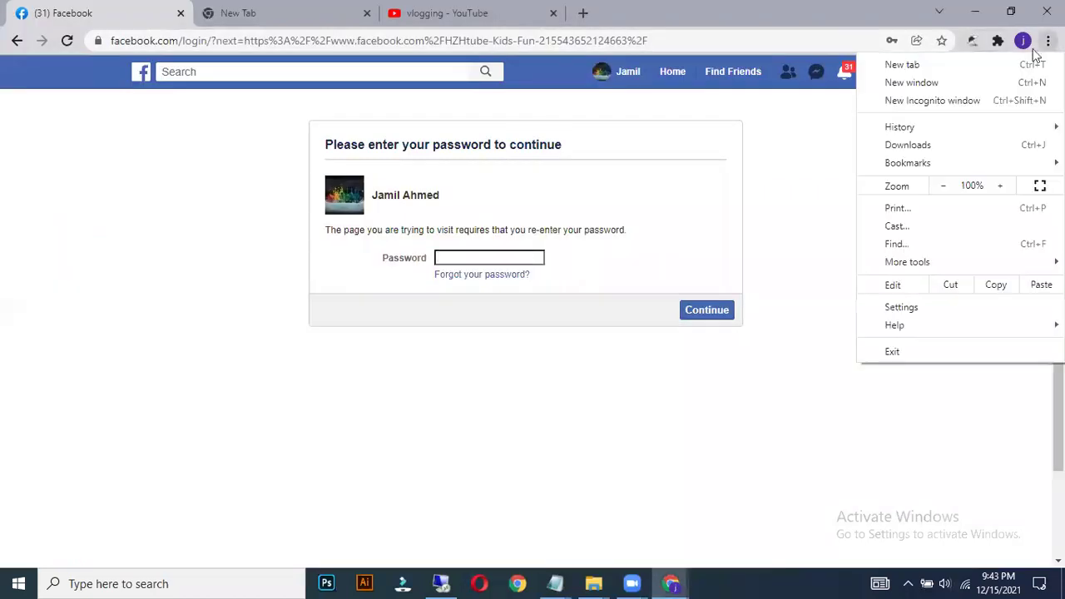
pyautogui.click(939, 104)
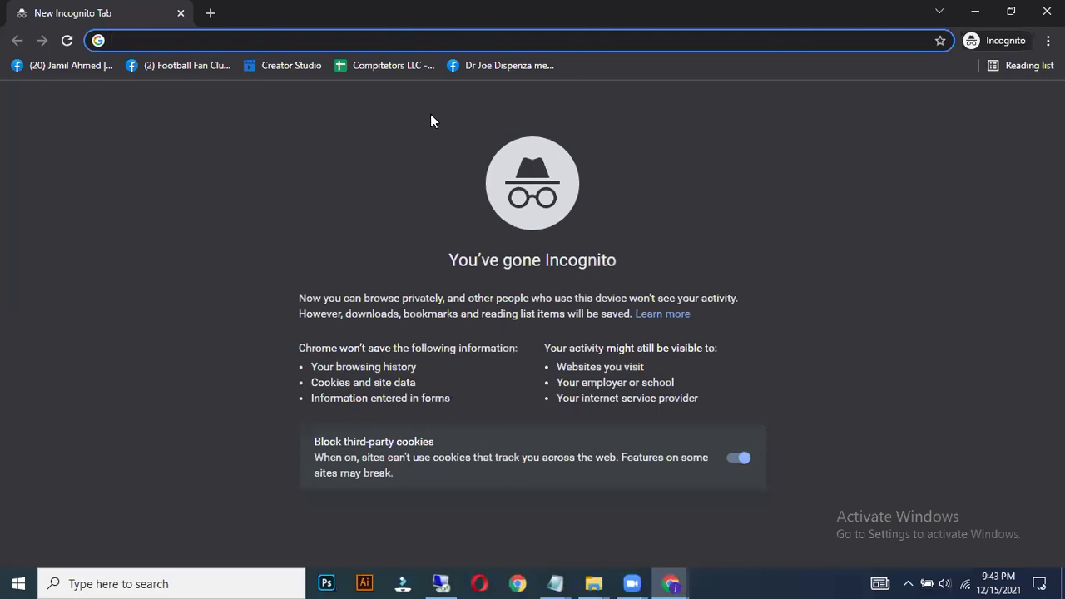
pyautogui.click(1047, 12)
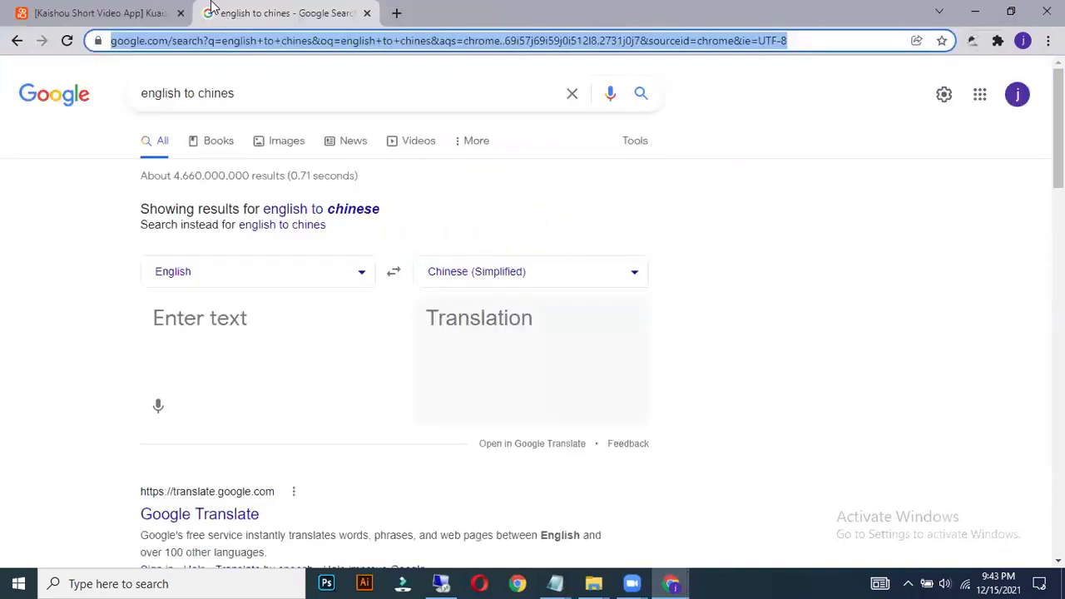
# Close the english to chines search tab and open a fresh Incognito window from the Kuaishou window
pyautogui.middleClick(327, 21)
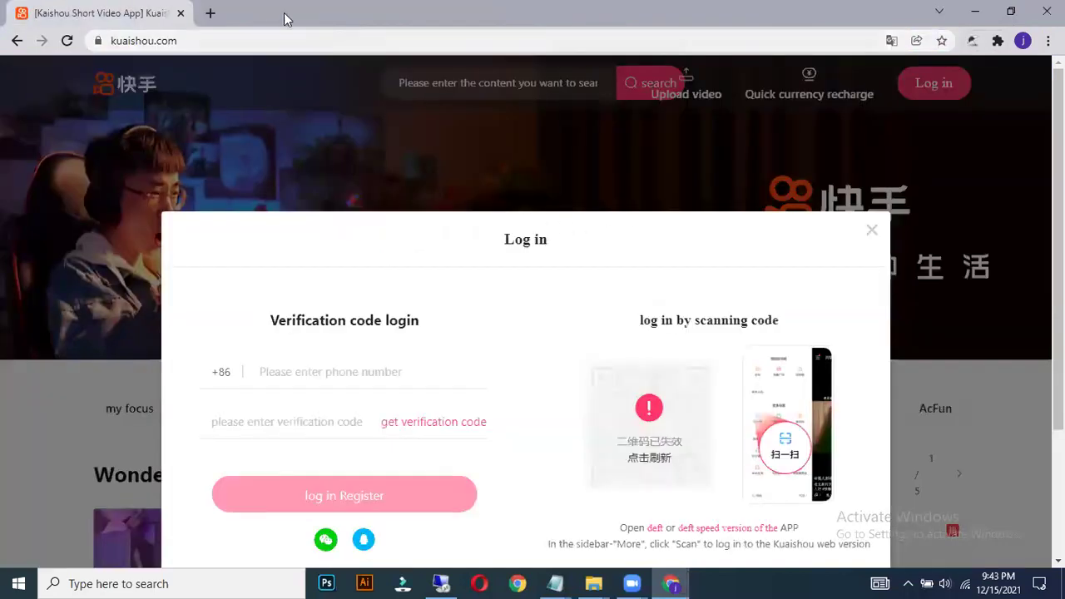
pyautogui.click(212, 14)
pyautogui.hotkey('ctrl', 'shift', 'Tab')
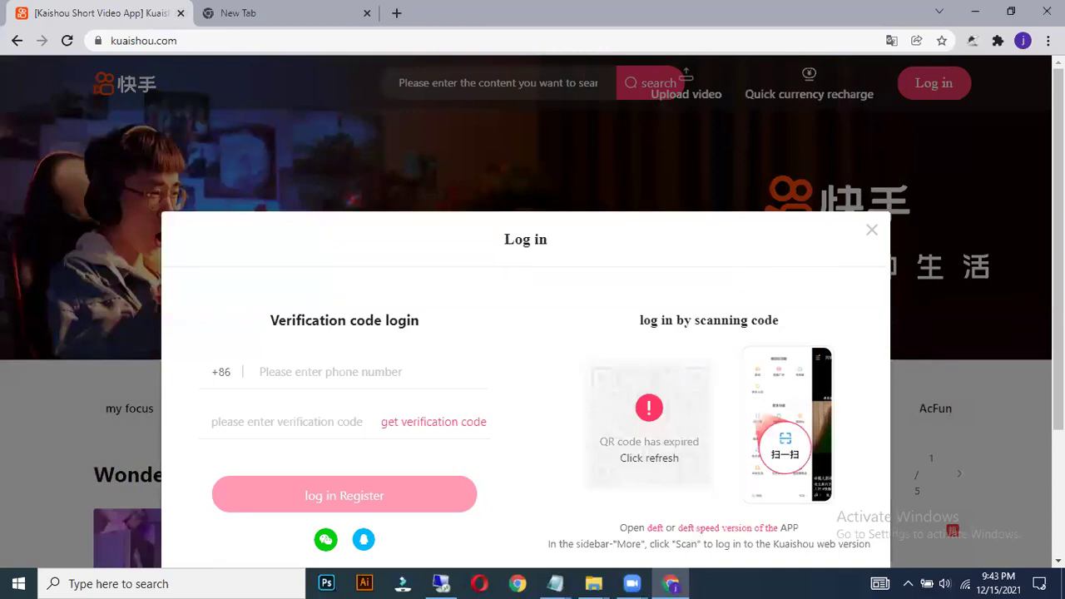
pyautogui.click(1048, 40)
pyautogui.click(866, 102)
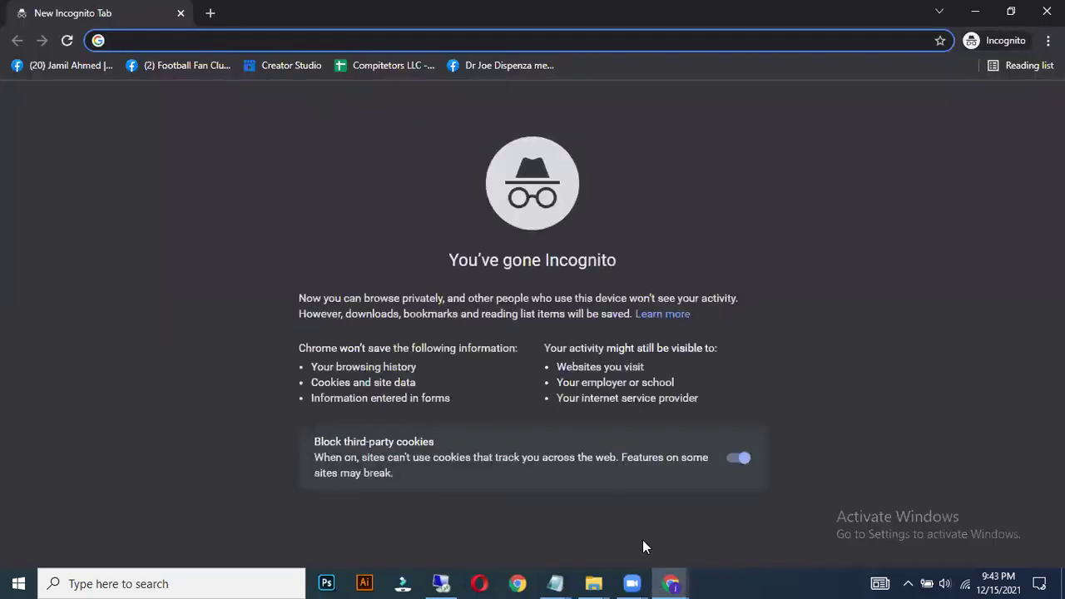
# Search Windows for psi and launch psiphon3.exe to reconnect the VPN
pyautogui.click(169, 581)
pyautogui.write('psi')
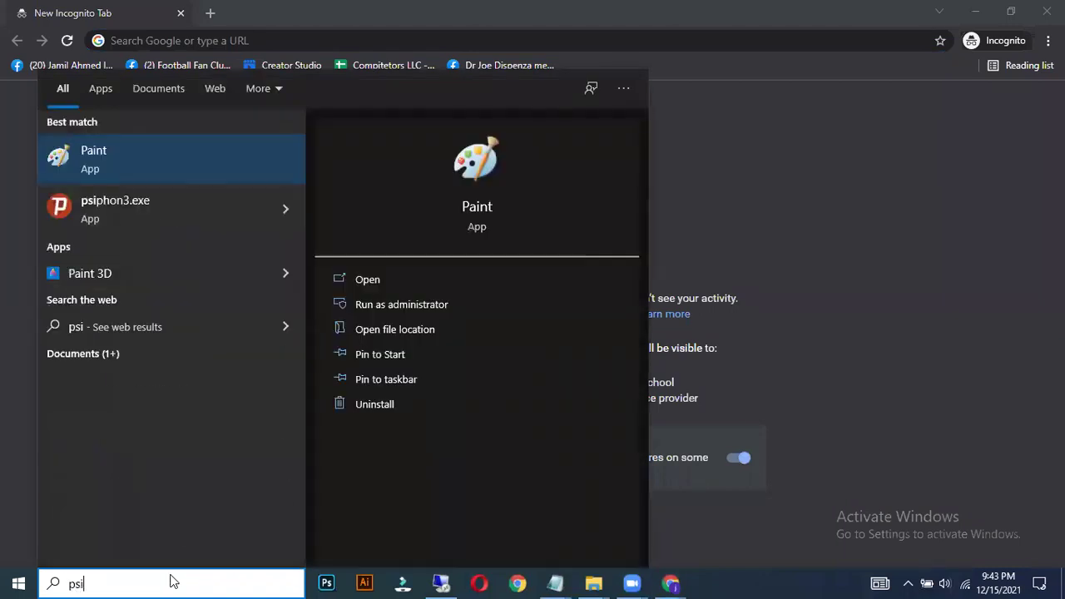
pyautogui.click(164, 221)
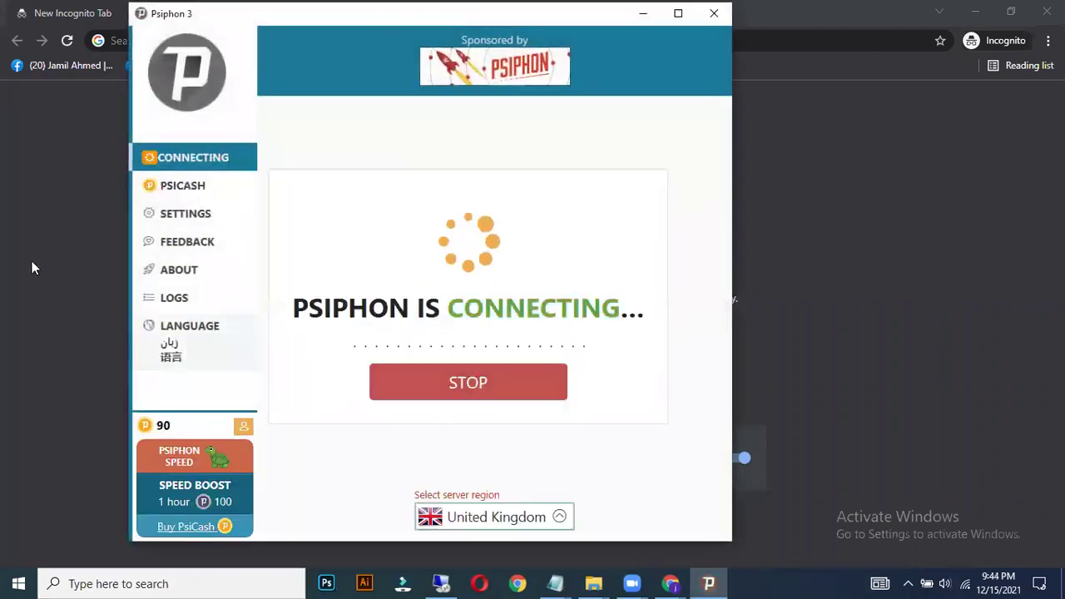
# Switch back to the new Incognito window and load youtube.com
pyautogui.click(36, 191)
pyautogui.click(153, 43)
pyautogui.write('youtube.com')
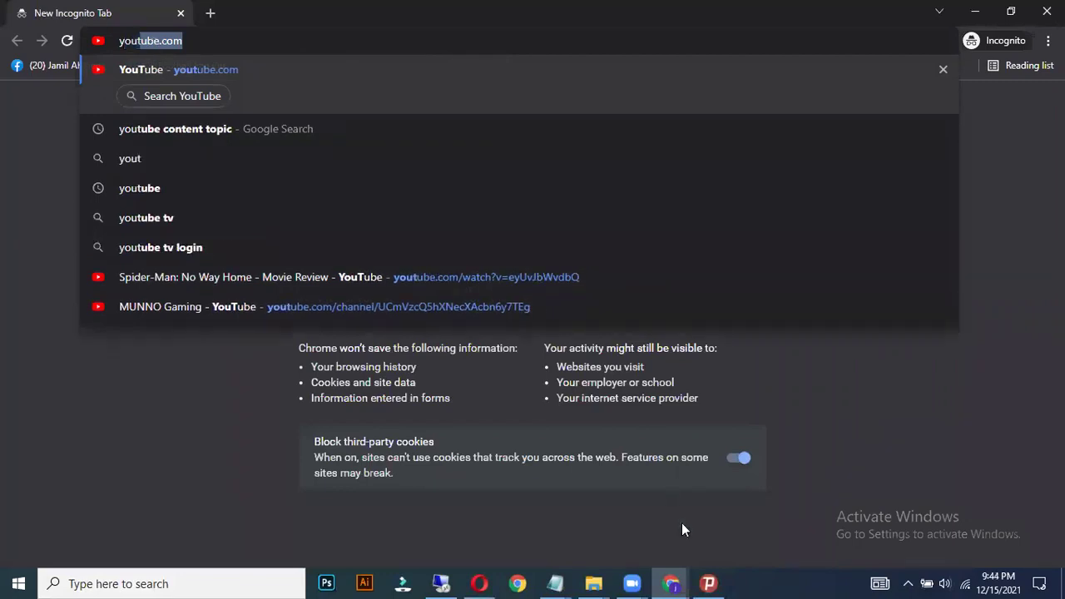
pyautogui.click(919, 330)
pyautogui.click(640, 37)
pyautogui.press('Return')
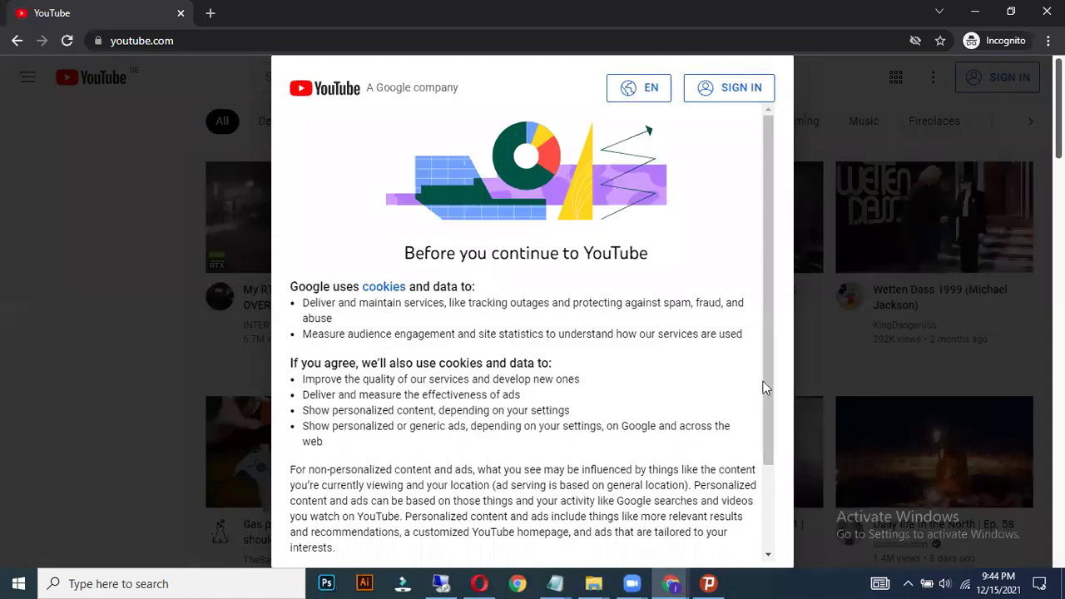
# Agree to YouTube's cookie consent notice and open the Explore page
pyautogui.scroll(-2, 763, 357)
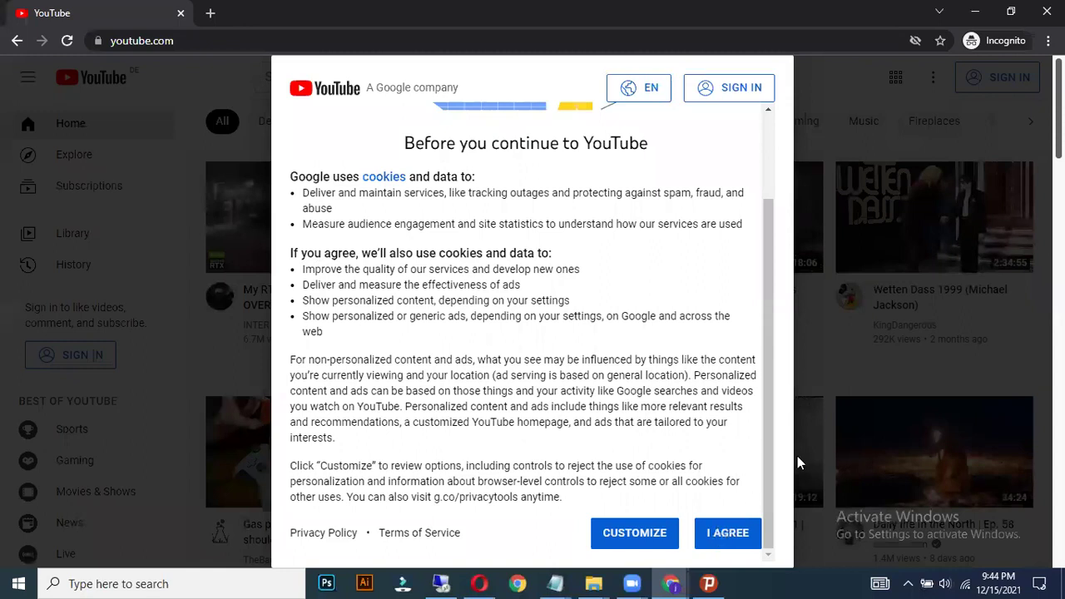
pyautogui.click(728, 533)
pyautogui.click(90, 156)
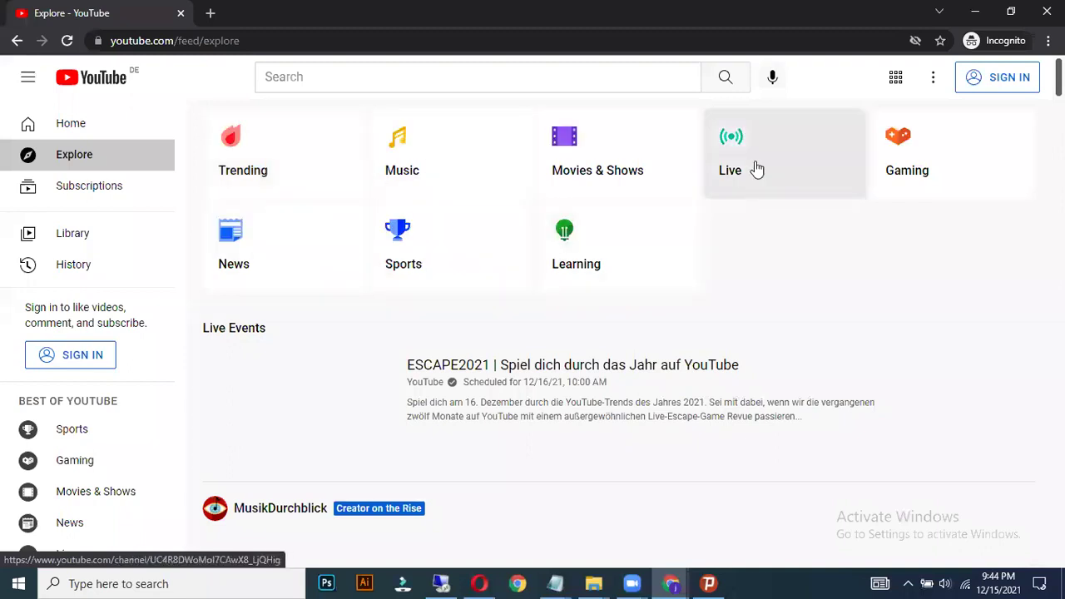
# Examine the trending videos listed on YouTube's Explore page
pyautogui.scroll(-6, 442, 272)
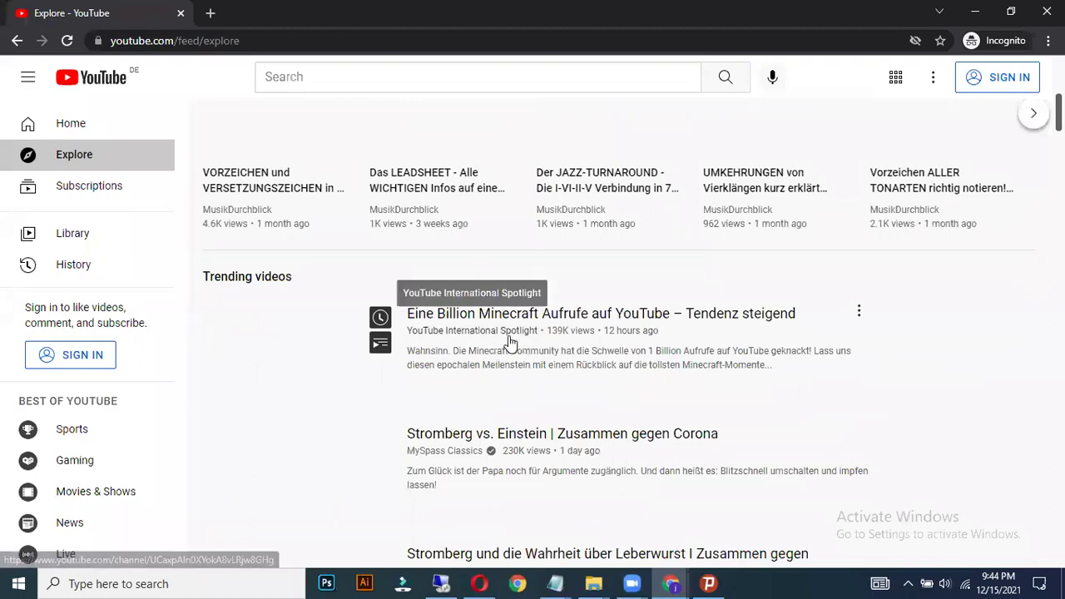
pyautogui.scroll(-2, 583, 337)
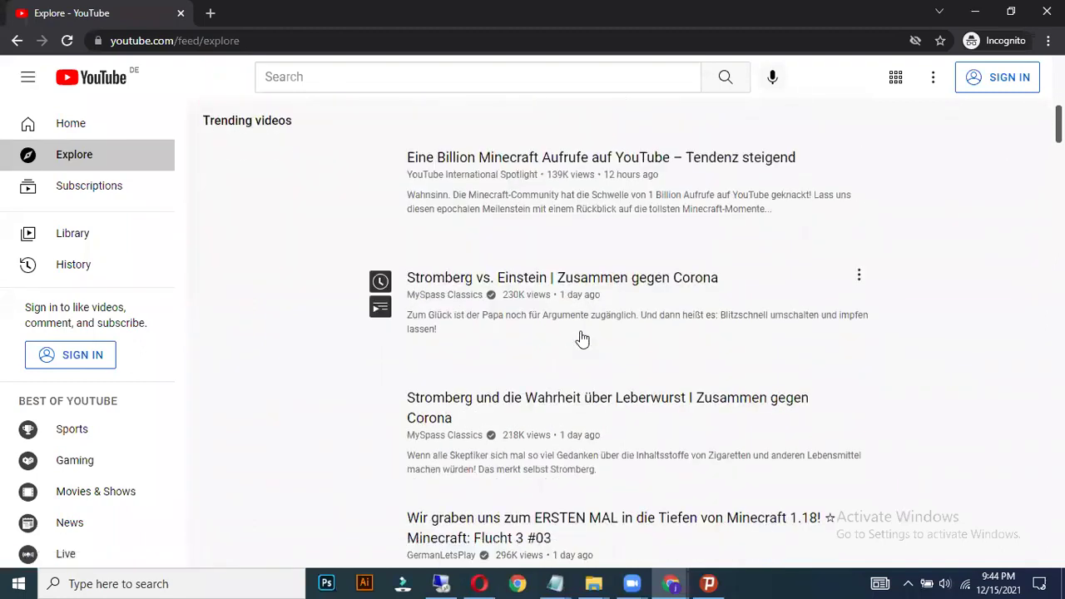
pyautogui.scroll(-2, 583, 337)
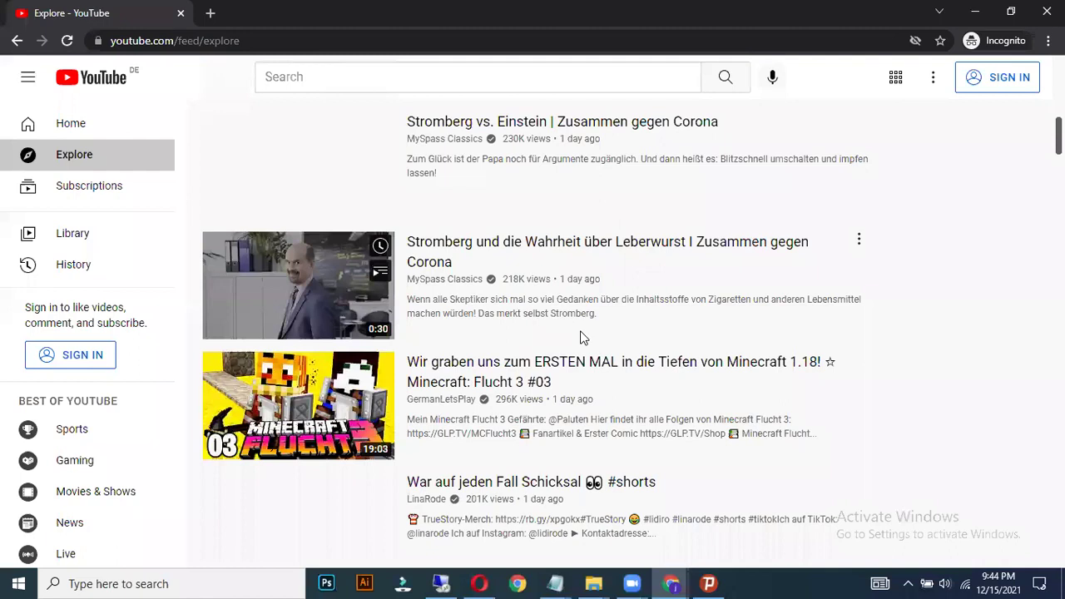
pyautogui.scroll(-4, 583, 337)
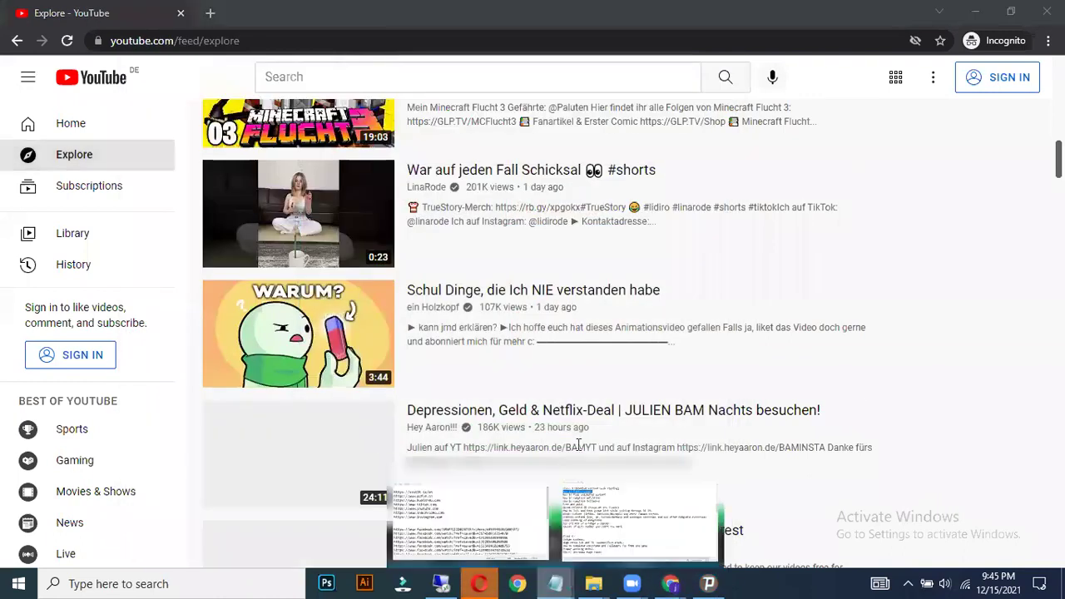
# Highlight the "how to complete watchtime" line in the instream bootcamp notes and switch to the Kuaishou browser window
pyautogui.click(555, 583)
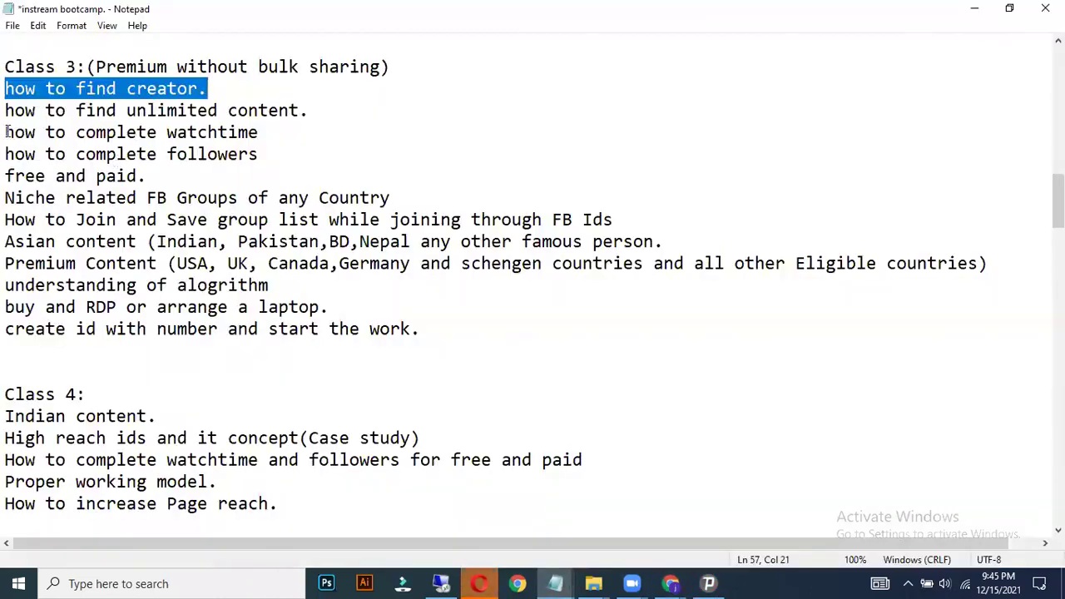
pyautogui.moveTo(7, 132); pyautogui.dragTo(279, 122)
pyautogui.click(668, 583)
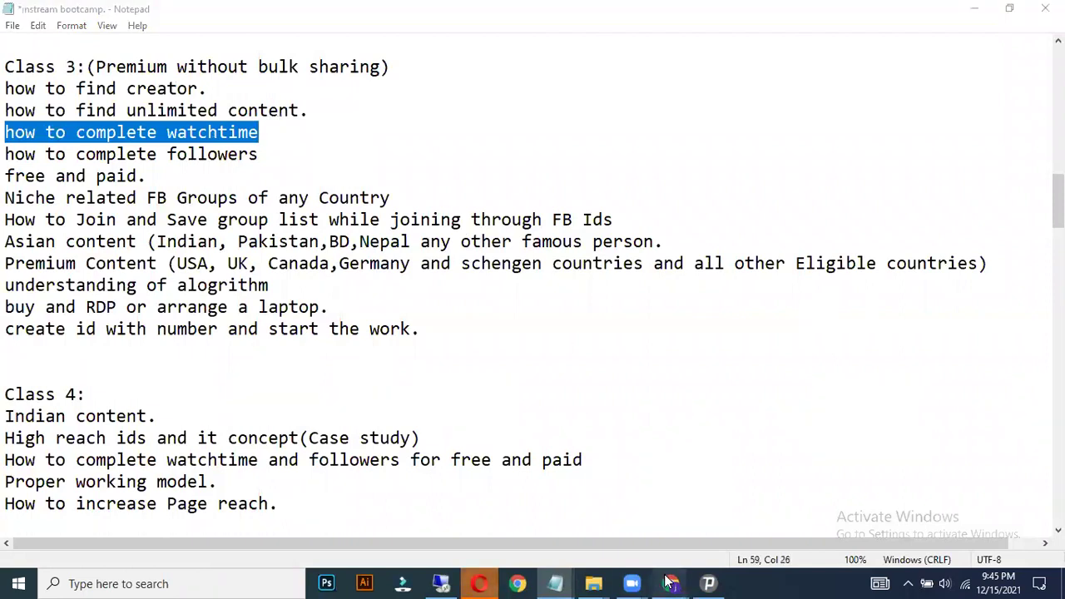
pyautogui.click(630, 493)
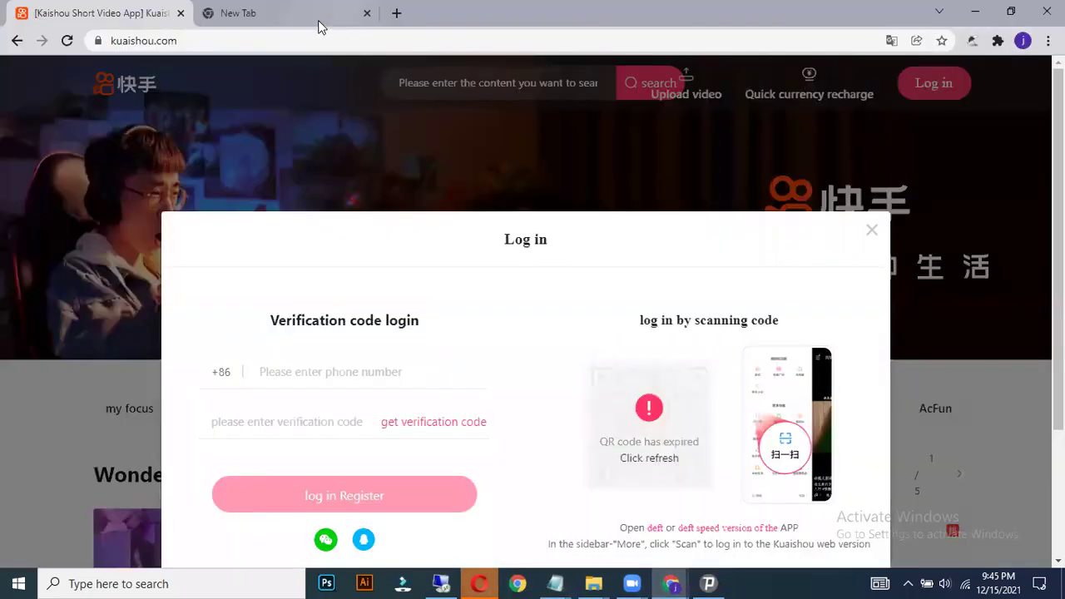
# Dismiss Kuaishou's login dialog and open the short video titled "As long as it slows down" under Wonderful short video
pyautogui.click(223, 13)
pyautogui.click(108, 13)
pyautogui.click(870, 239)
pyautogui.scroll(-4, 447, 374)
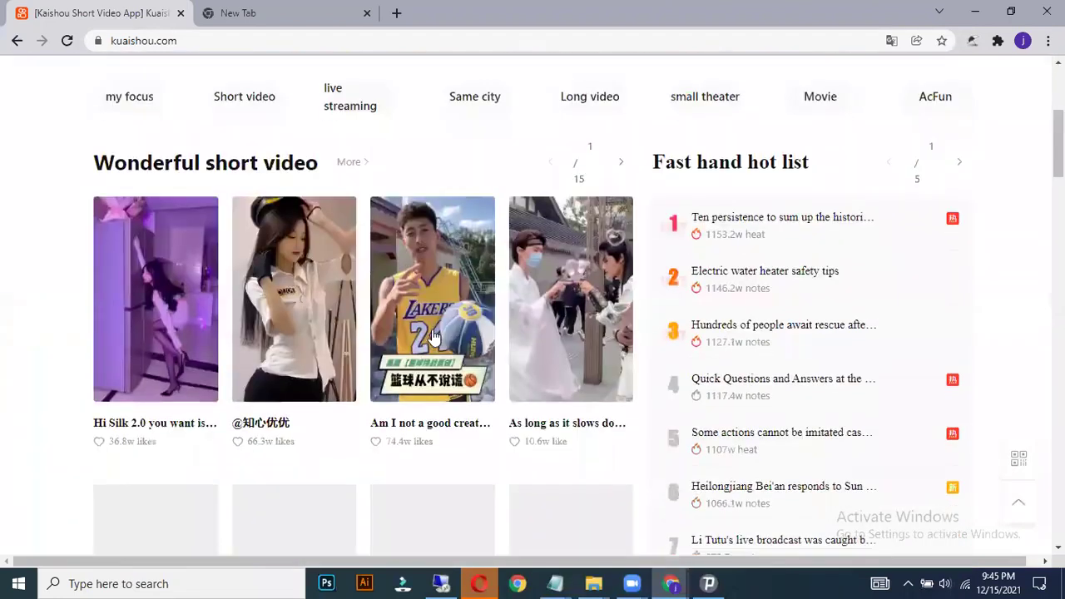
pyautogui.click(567, 281)
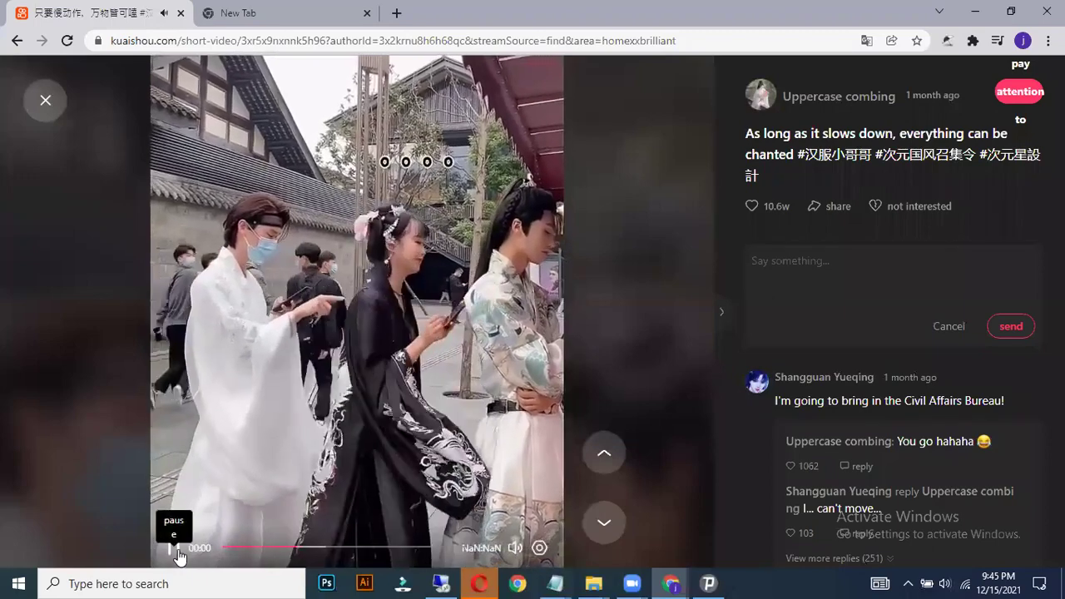
# Open the profile of the short video's creator and translate the page into English
pyautogui.moveTo(467, 546)
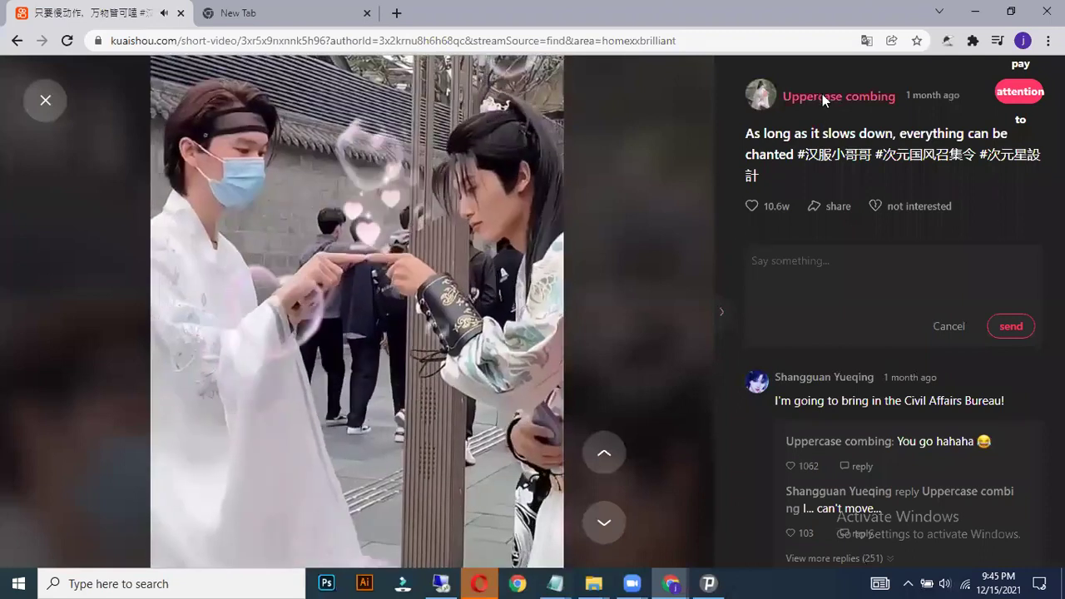
pyautogui.click(823, 96)
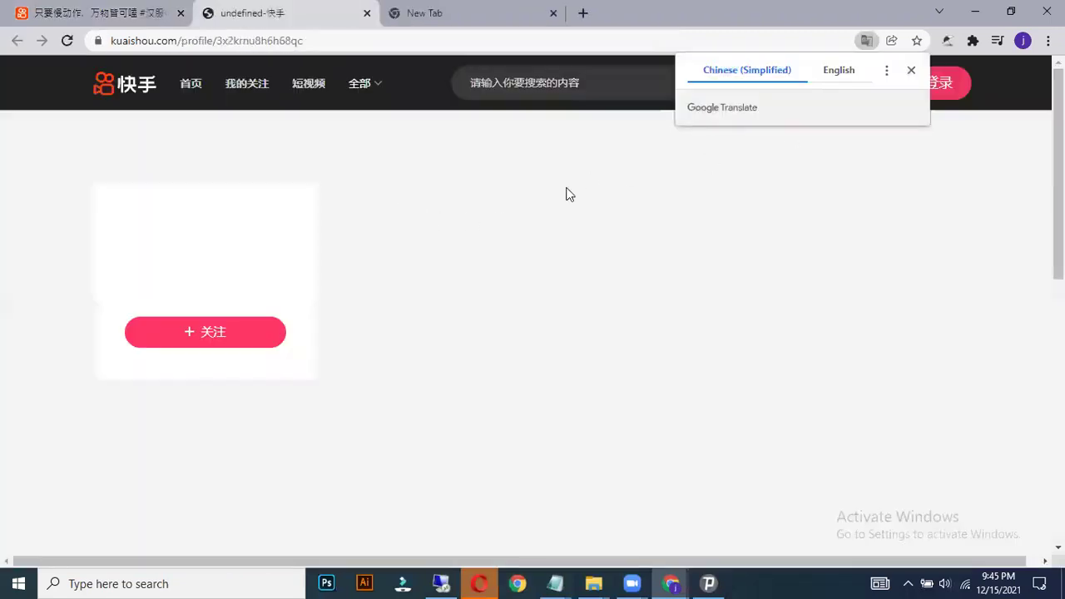
pyautogui.click(840, 74)
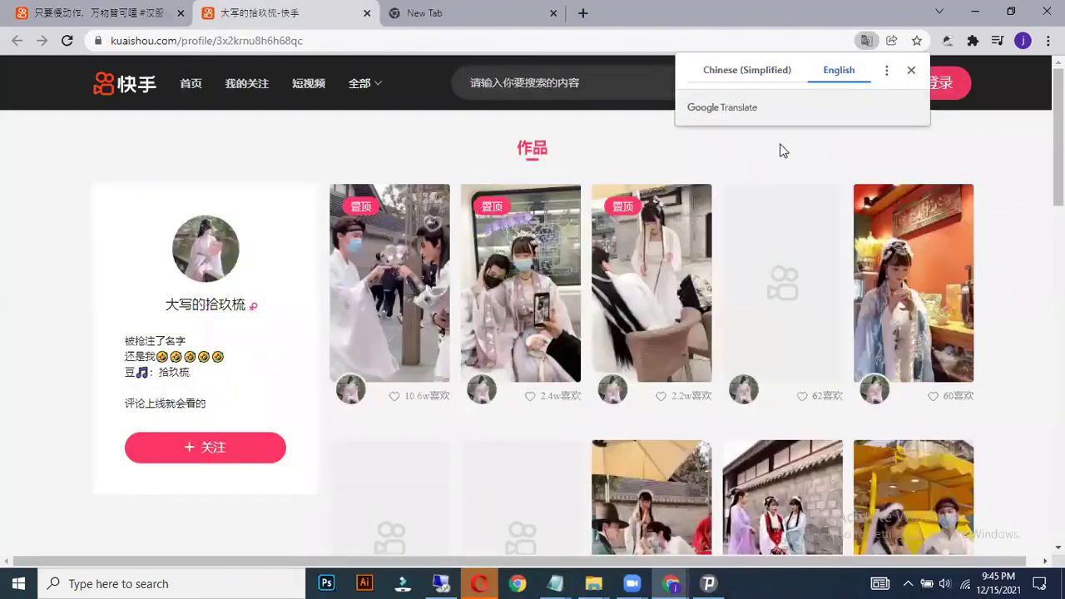
# Examine the videos and like counts on the Kuaishou creator's profile down to the end of the page
pyautogui.scroll(-1, 699, 246)
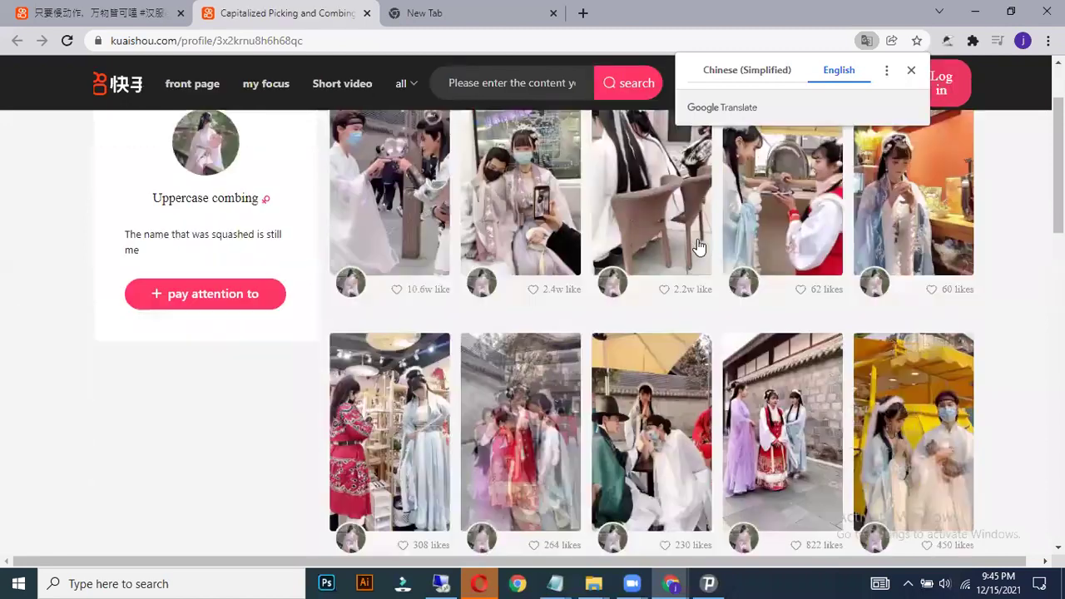
pyautogui.scroll(-2, 699, 246)
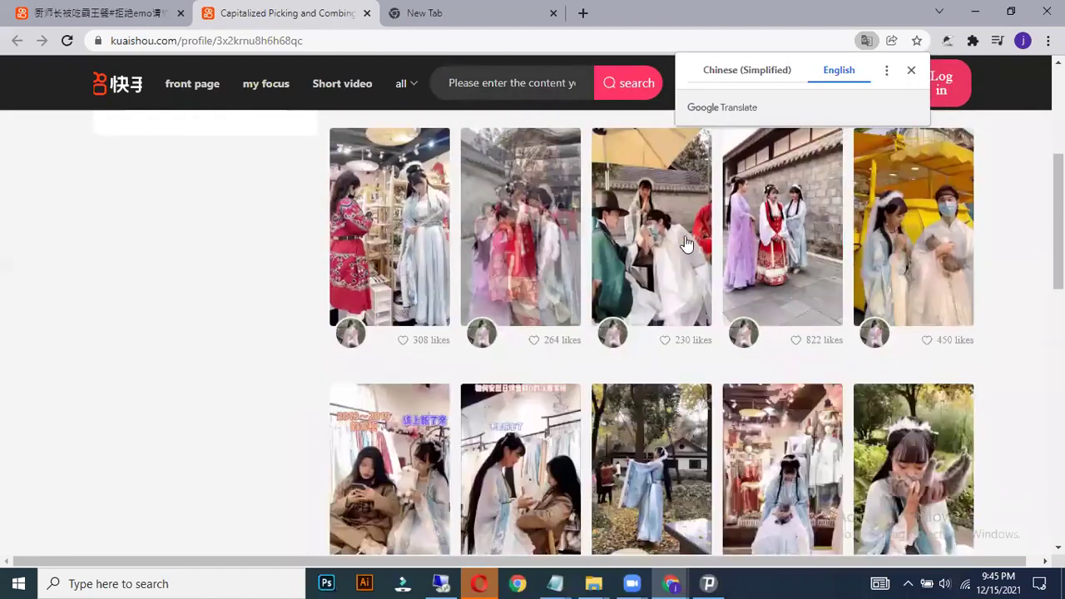
pyautogui.scroll(-2, 687, 243)
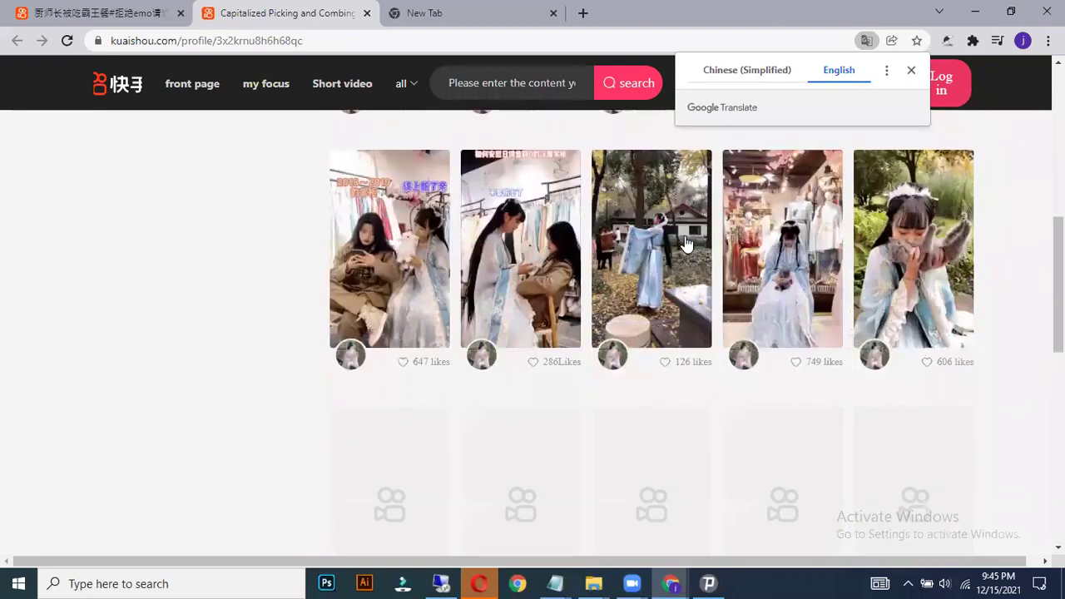
pyautogui.scroll(-3, 687, 243)
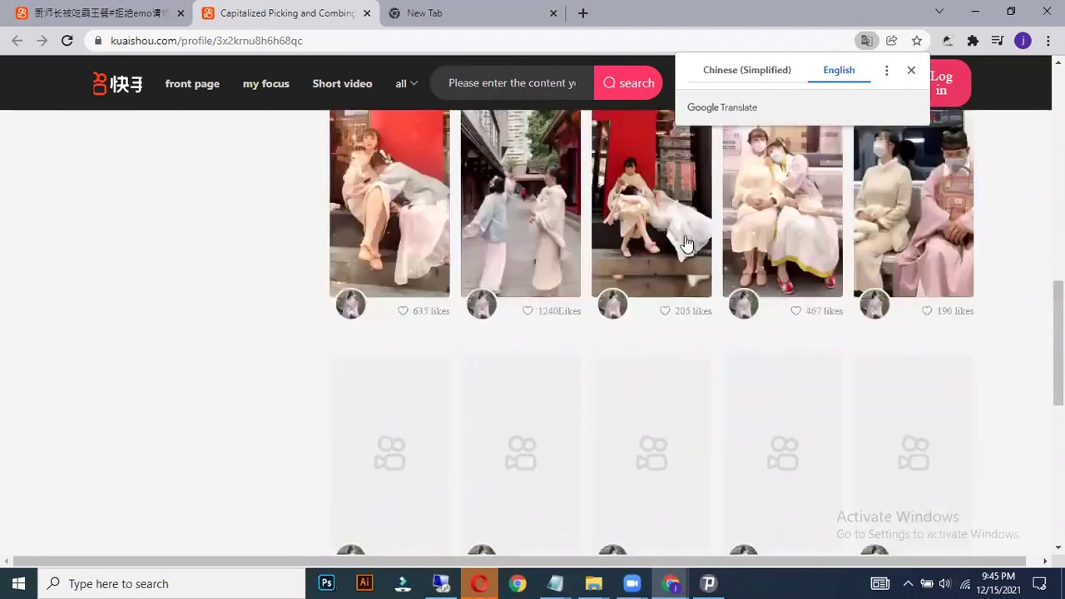
pyautogui.scroll(-6, 687, 243)
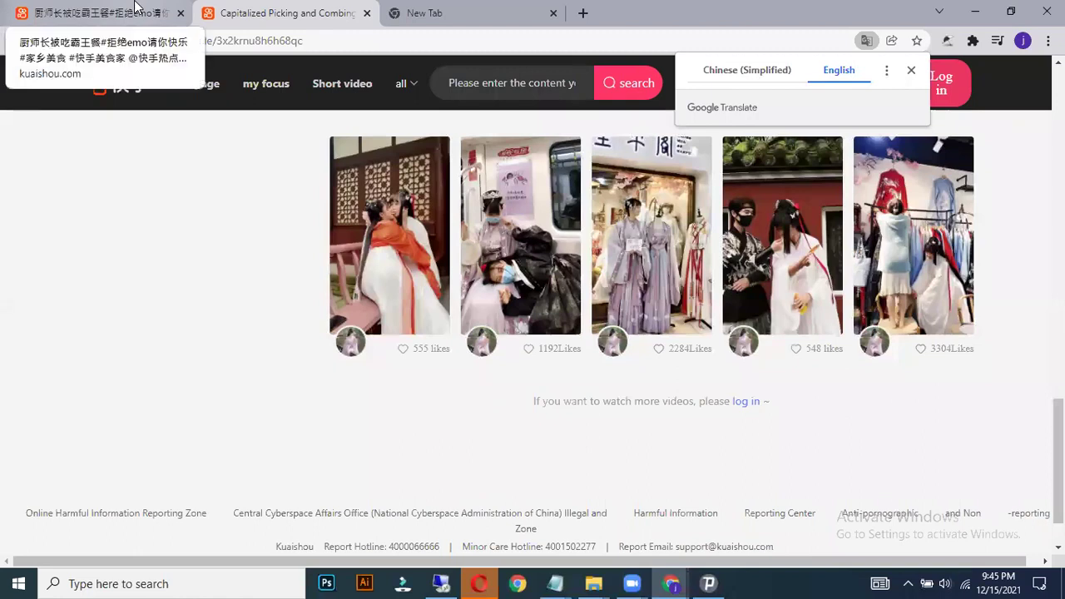
pyautogui.scroll(-1, 143, 156)
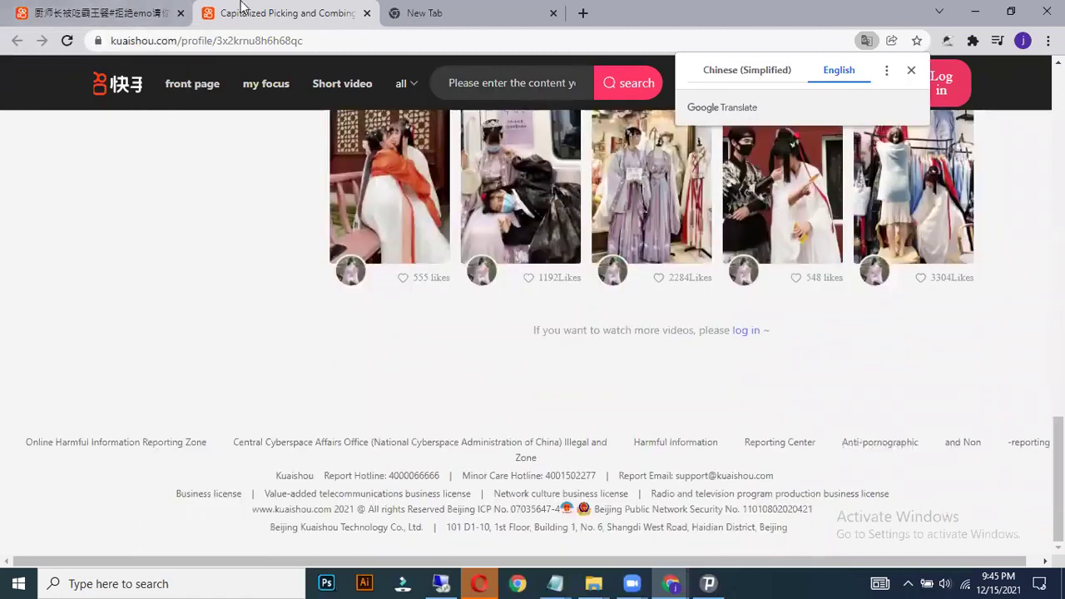
# Close the creator's profile tab and return to the Kuaishou video tab
pyautogui.hotkey('ctrl', 'w')
pyautogui.click(271, 6)
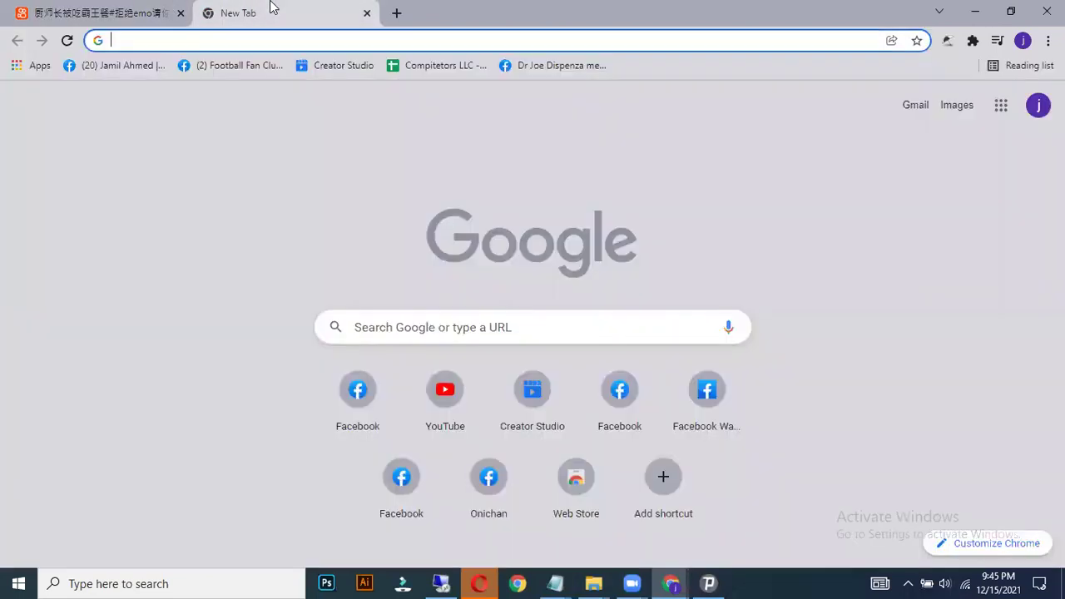
pyautogui.click(135, 6)
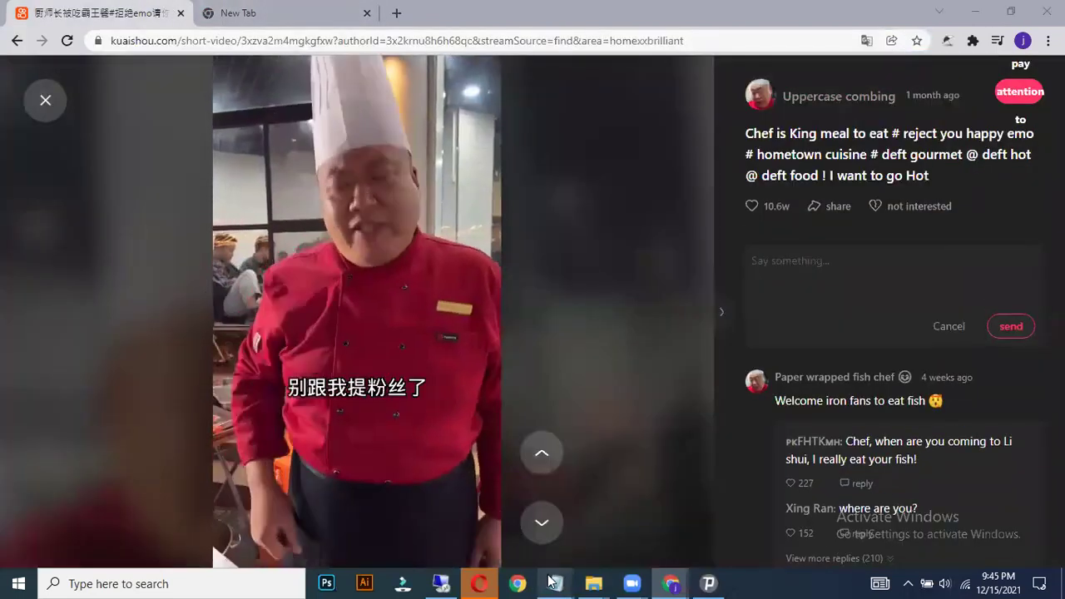
pyautogui.hotkey('alt', 'Tab')
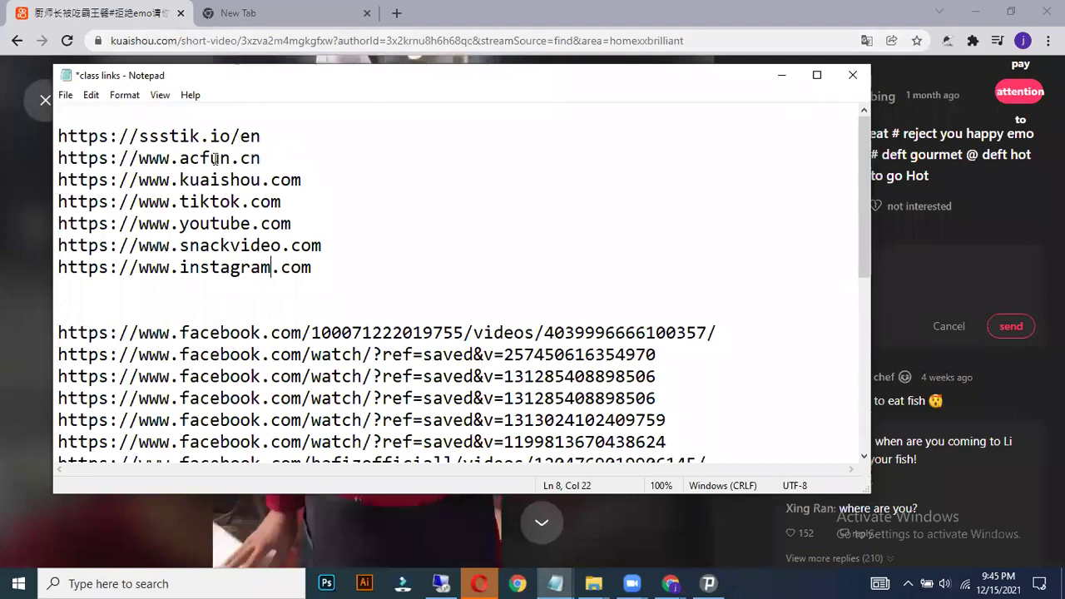
pyautogui.moveTo(261, 159); pyautogui.dragTo(231, 158)
pyautogui.hotkey('shift', 'Home')
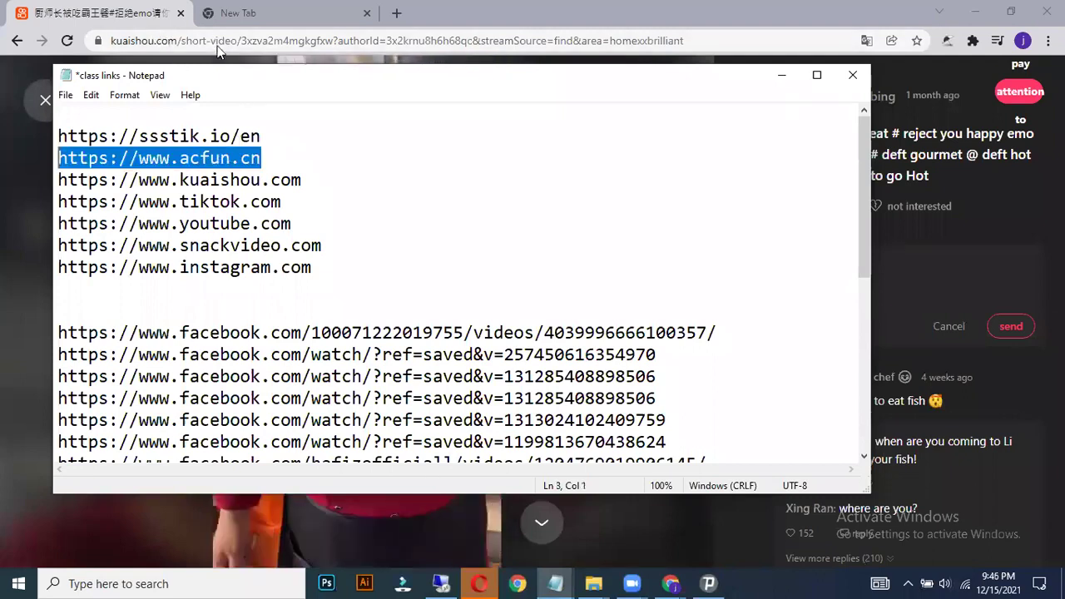
pyautogui.hotkey('ctrl', 'c')
pyautogui.click(217, 50)
pyautogui.hotkey('ctrl', 'v')
pyautogui.press('Return')
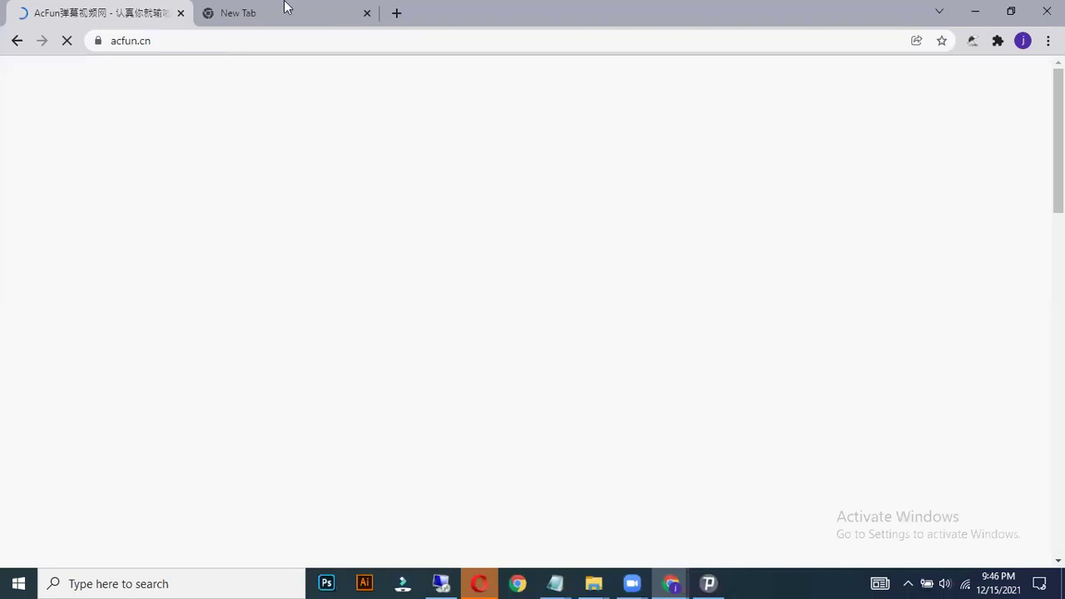
# Check the Psiphon IP address page in Opera and return to the AcFun window in Chrome
pyautogui.click(488, 582)
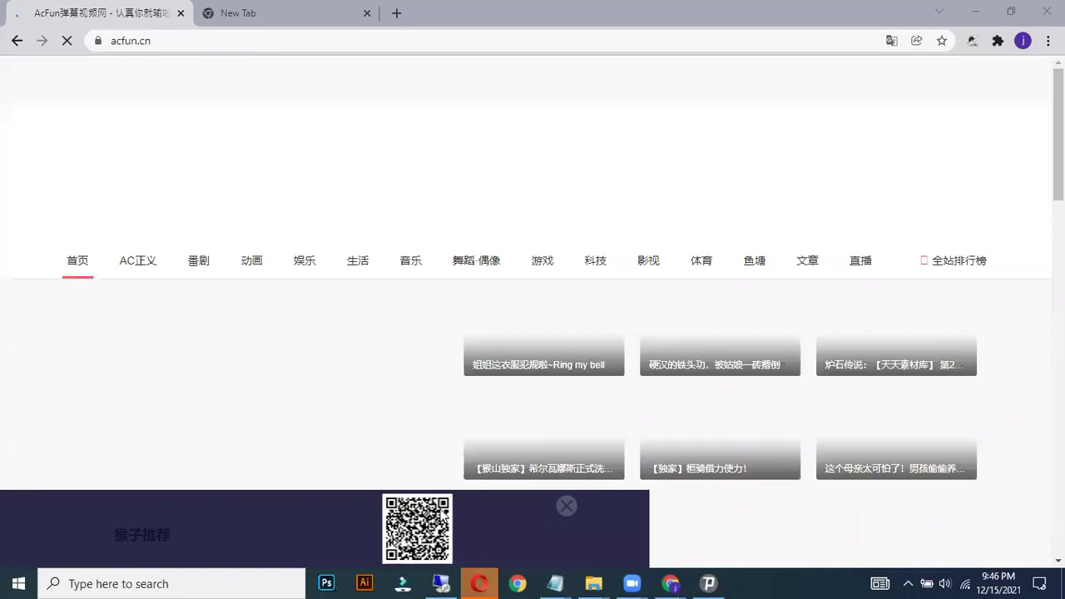
pyautogui.rightClick(488, 582)
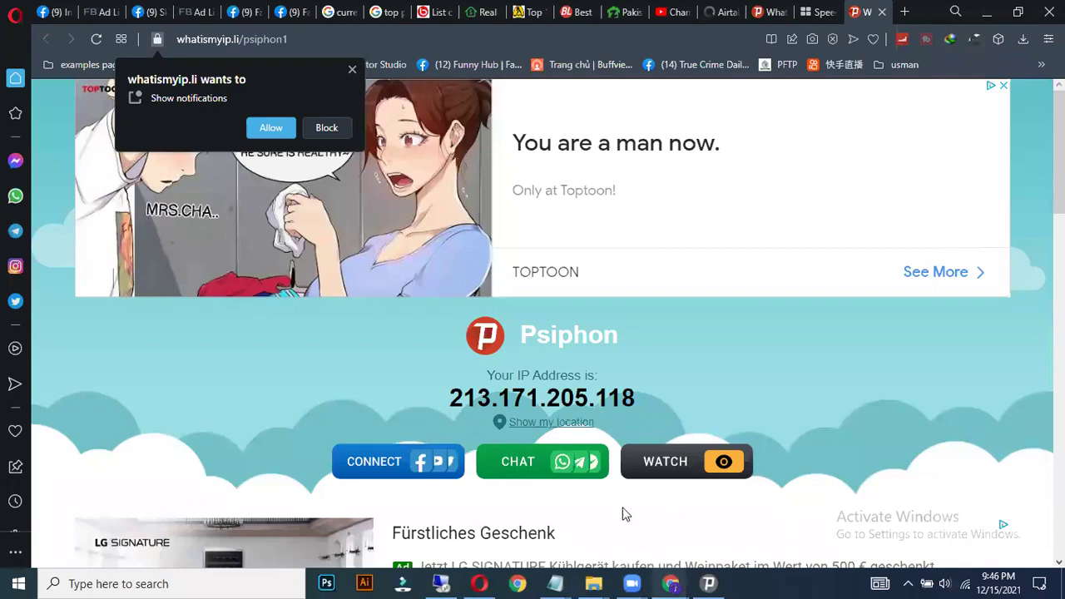
pyautogui.click(583, 524)
# Browse AcFun's front page and open the video about the tough guy's iron head skill
pyautogui.scroll(-3, 376, 321)
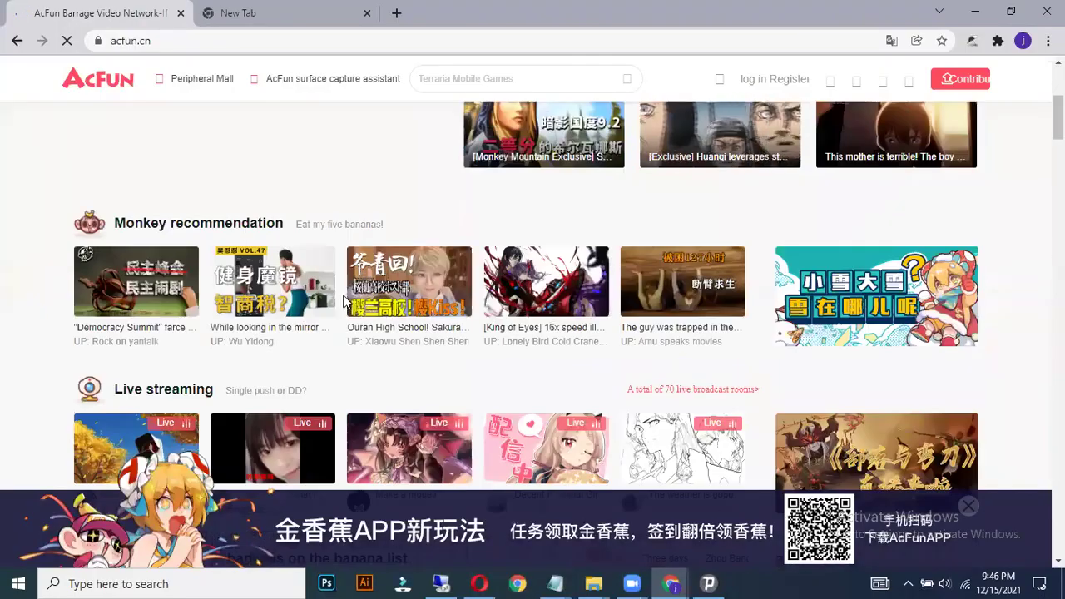
pyautogui.scroll(2, 442, 105)
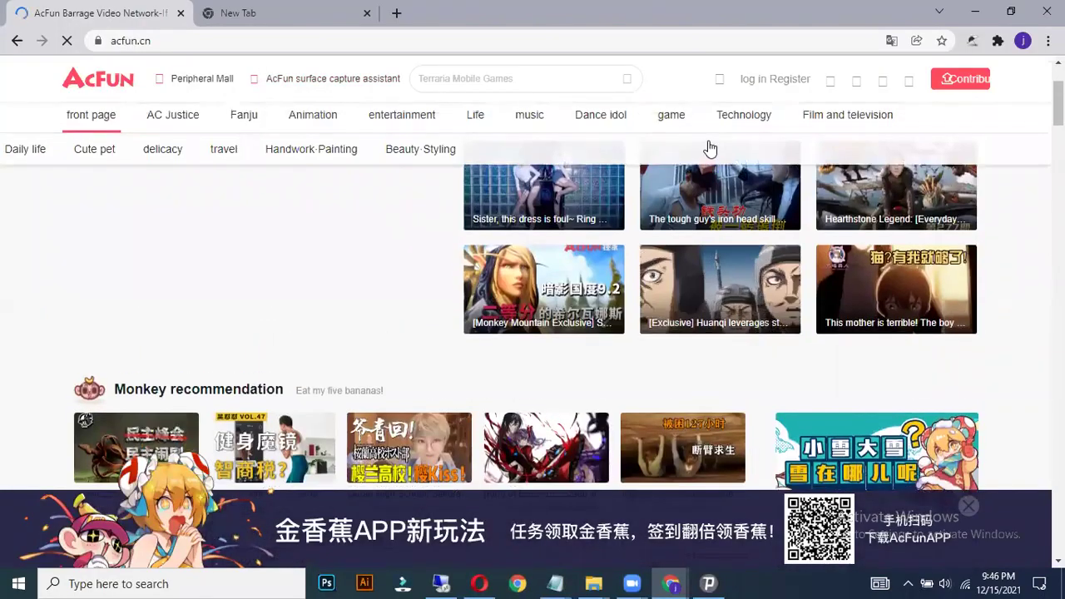
pyautogui.scroll(2, 710, 148)
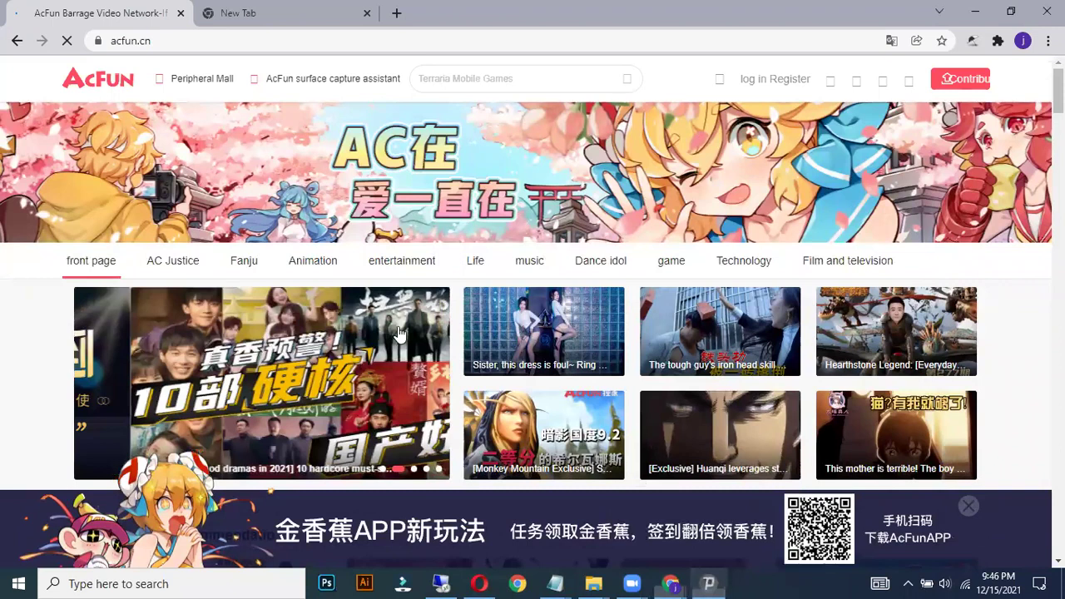
pyautogui.moveTo(710, 330)
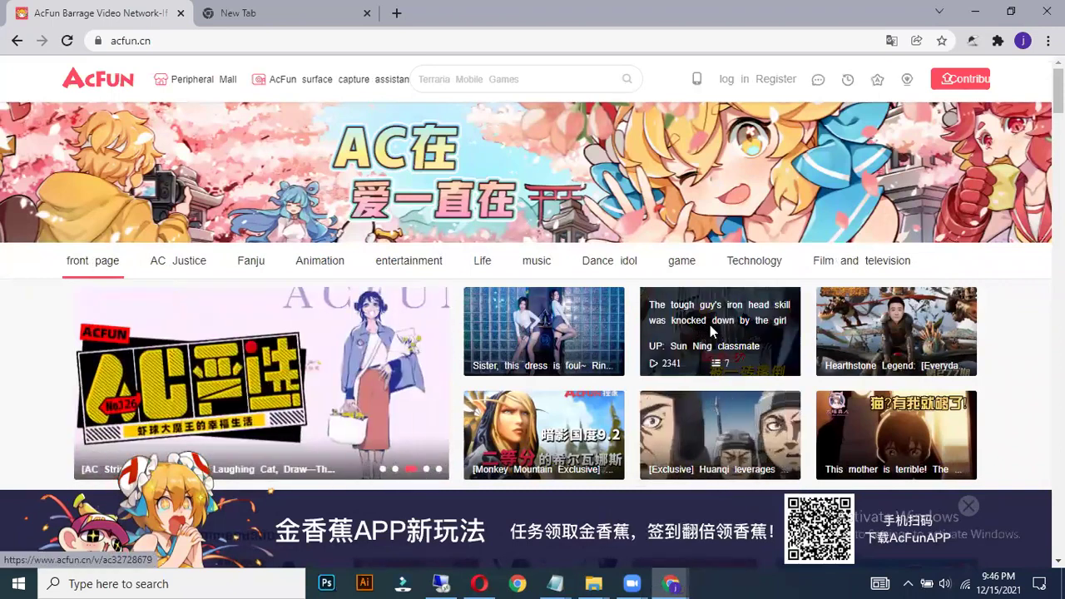
pyautogui.click(711, 327)
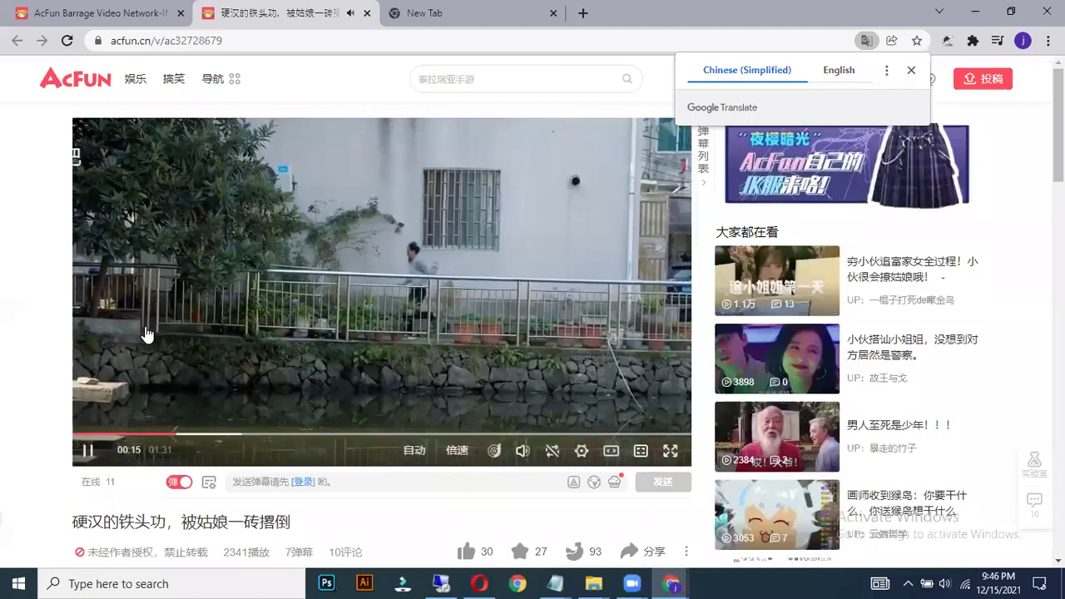
# Look over the AcFun video's title, uploader and engagement details and pause its playback
pyautogui.scroll(-5, 178, 314)
pyautogui.scroll(5, 162, 332)
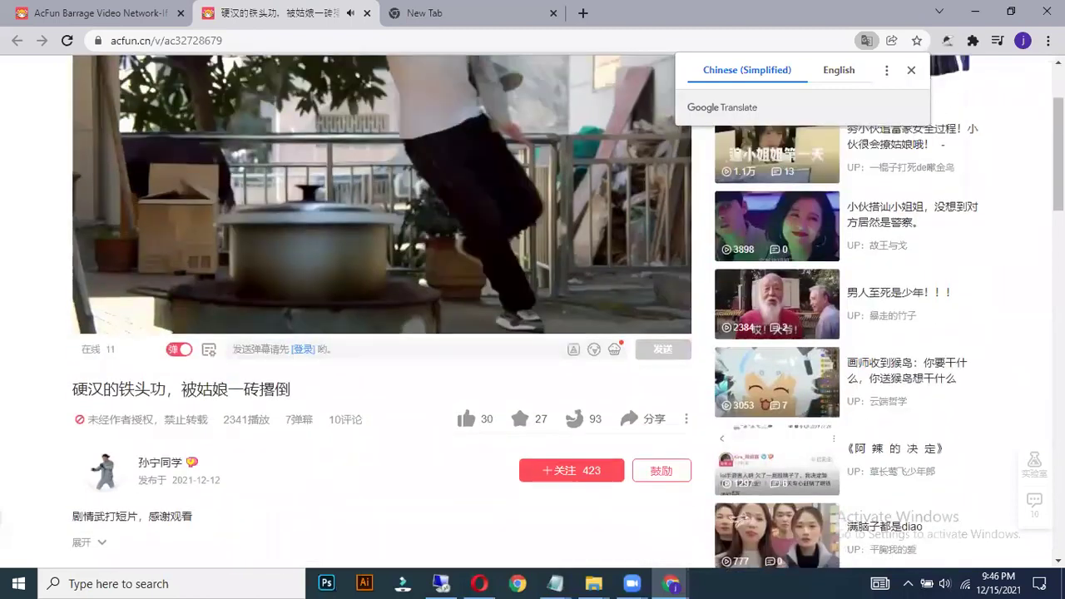
pyautogui.click(84, 390)
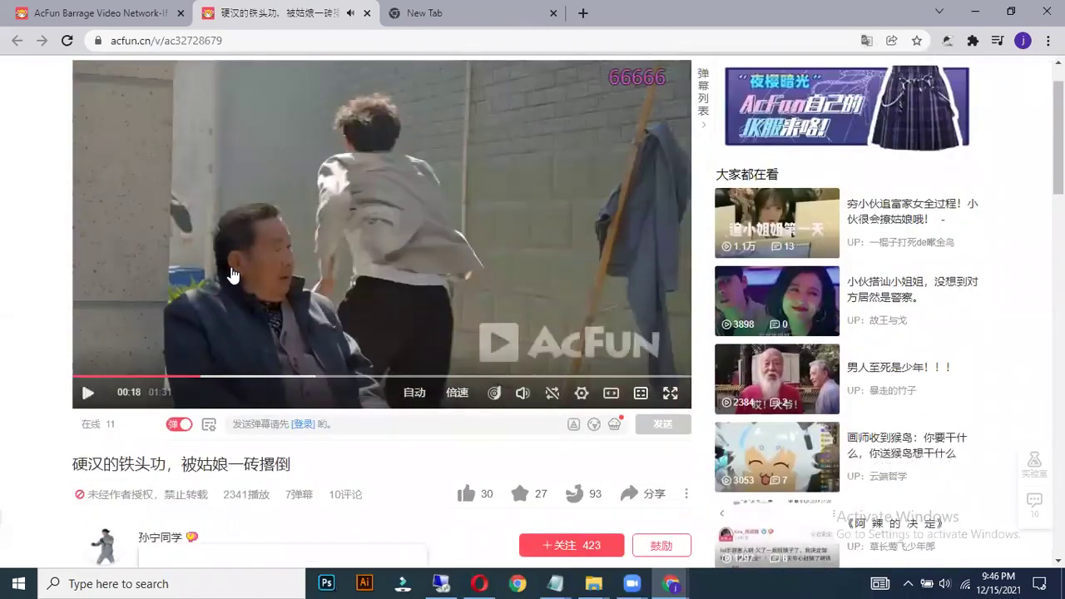
pyautogui.scroll(1, 230, 287)
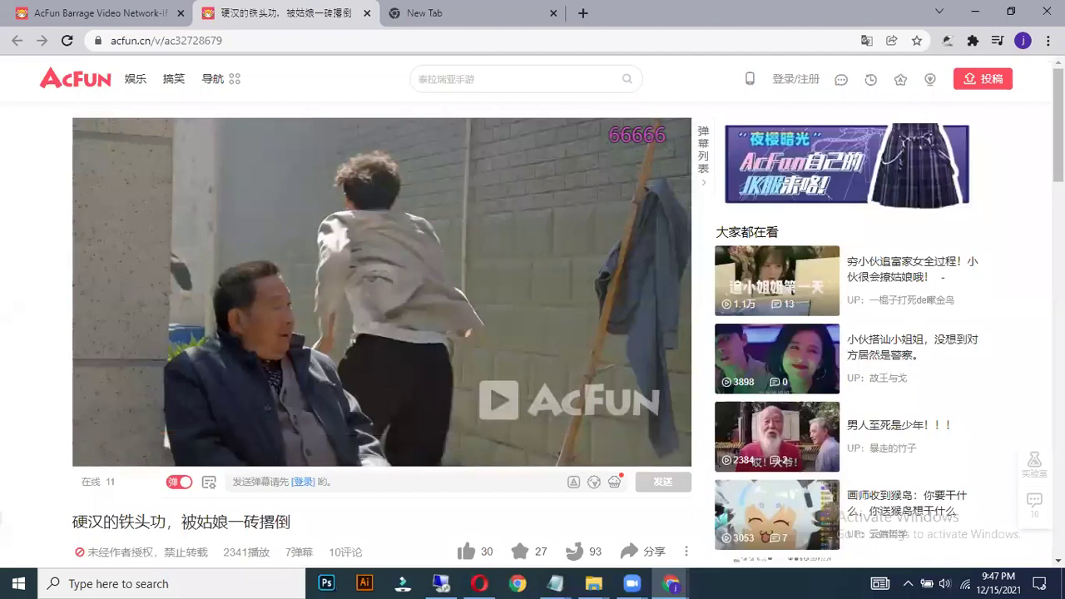
# Close the AcFun video tab and load the first bookmarked Facebook profile in the empty tab
pyautogui.click(367, 13)
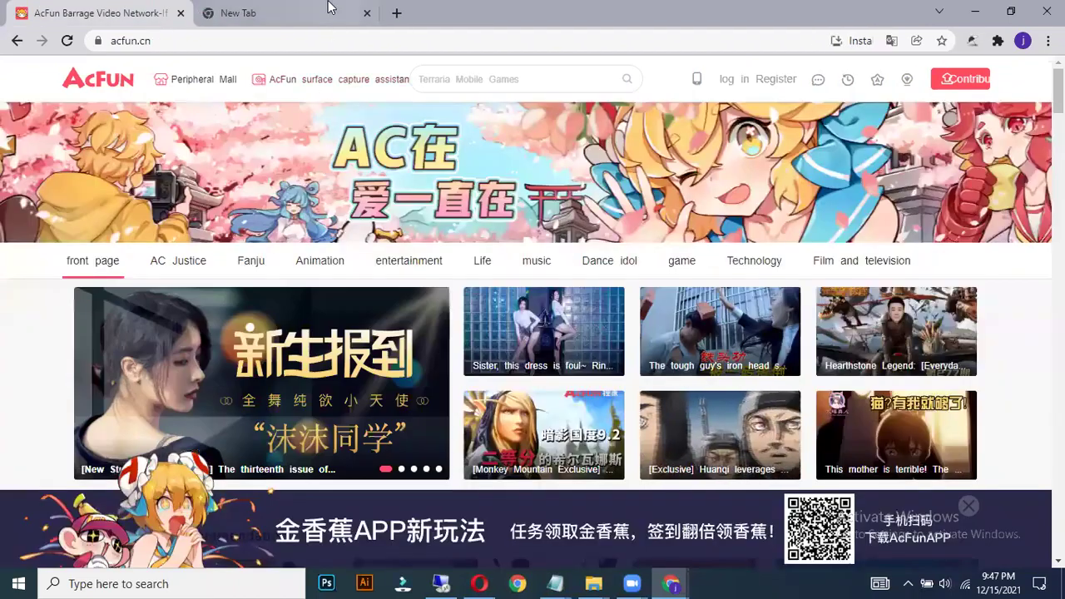
pyautogui.click(316, 13)
pyautogui.click(117, 65)
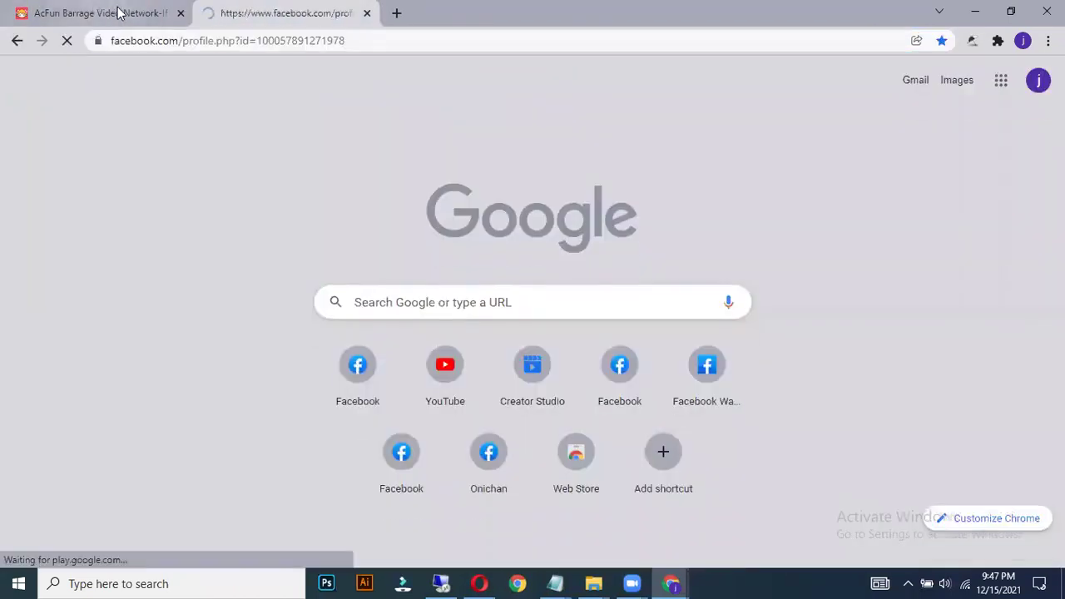
# Close the AcFun tab and open the overview of managed Pages on Facebook
pyautogui.click(119, 13)
pyautogui.click(180, 14)
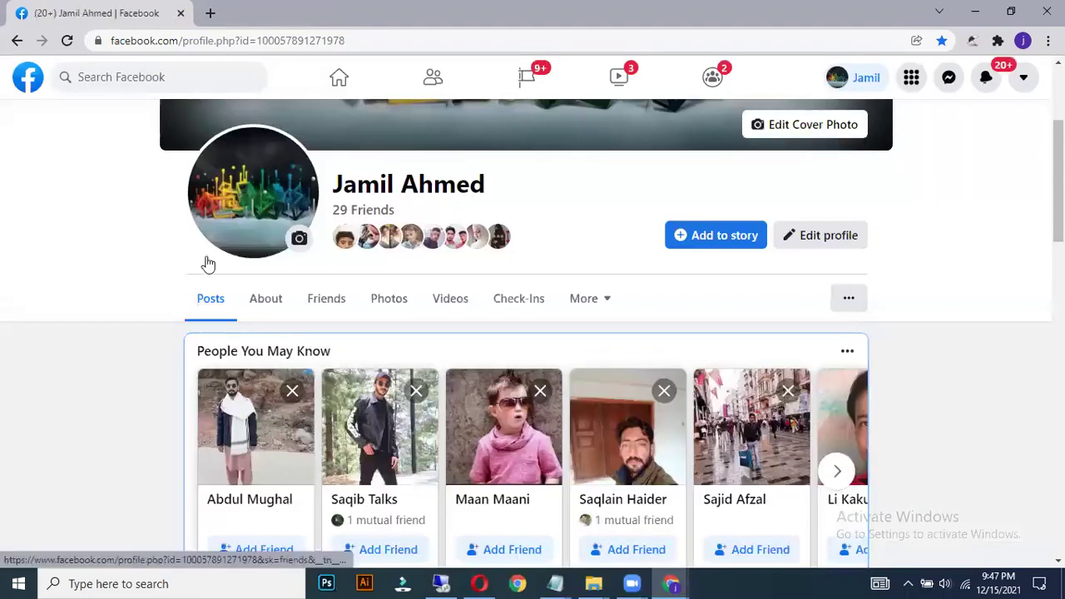
pyautogui.click(29, 87)
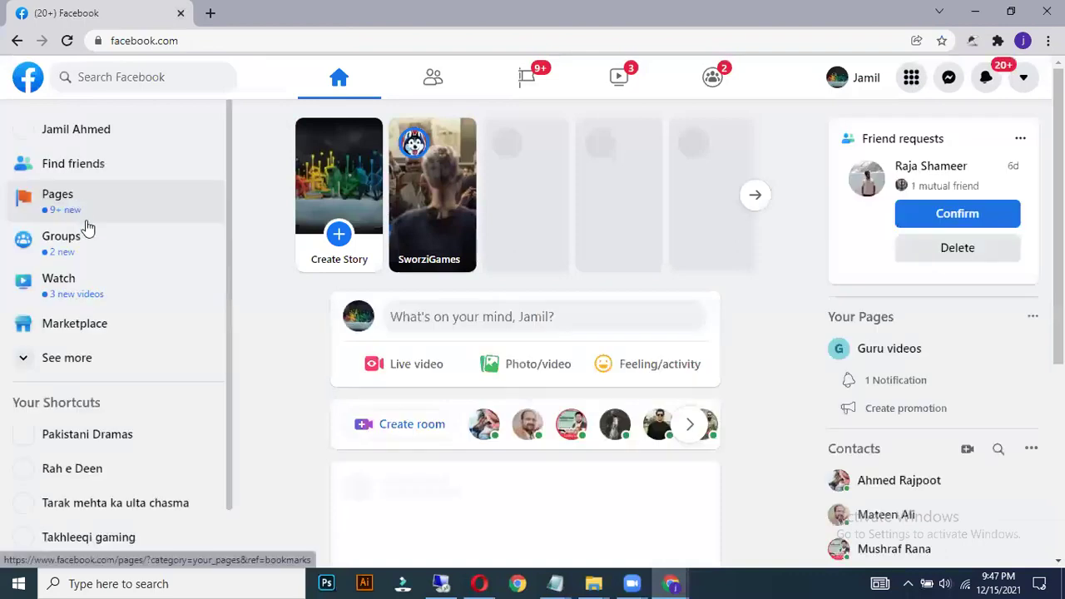
pyautogui.click(75, 204)
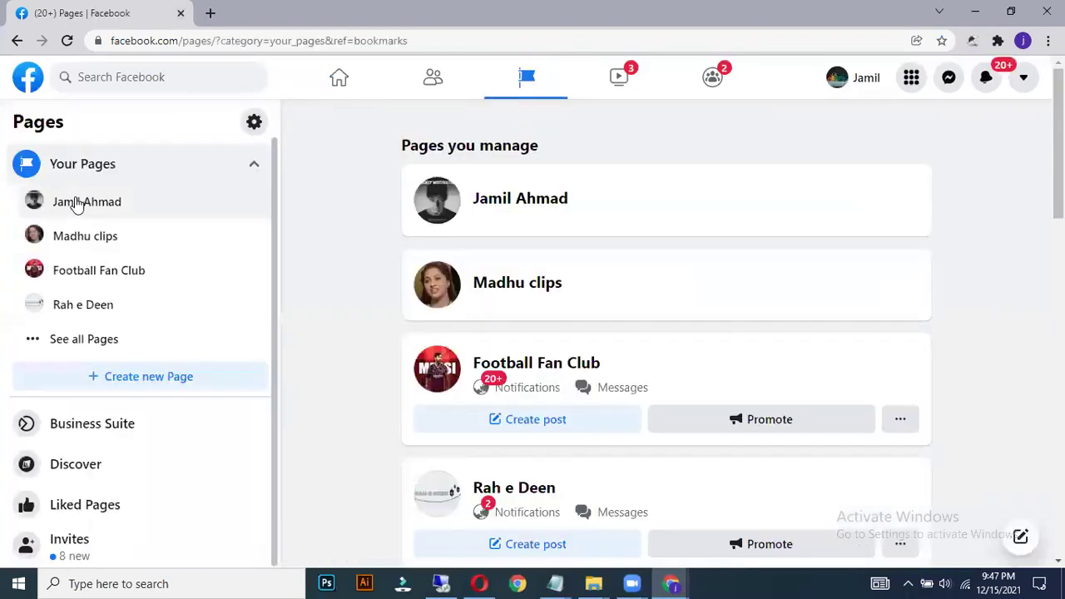
# Expand the full list of managed Pages and open the Fun videos Page
pyautogui.click(108, 337)
pyautogui.scroll(-2, 176, 274)
pyautogui.scroll(2, 177, 274)
pyautogui.scroll(-1, 137, 275)
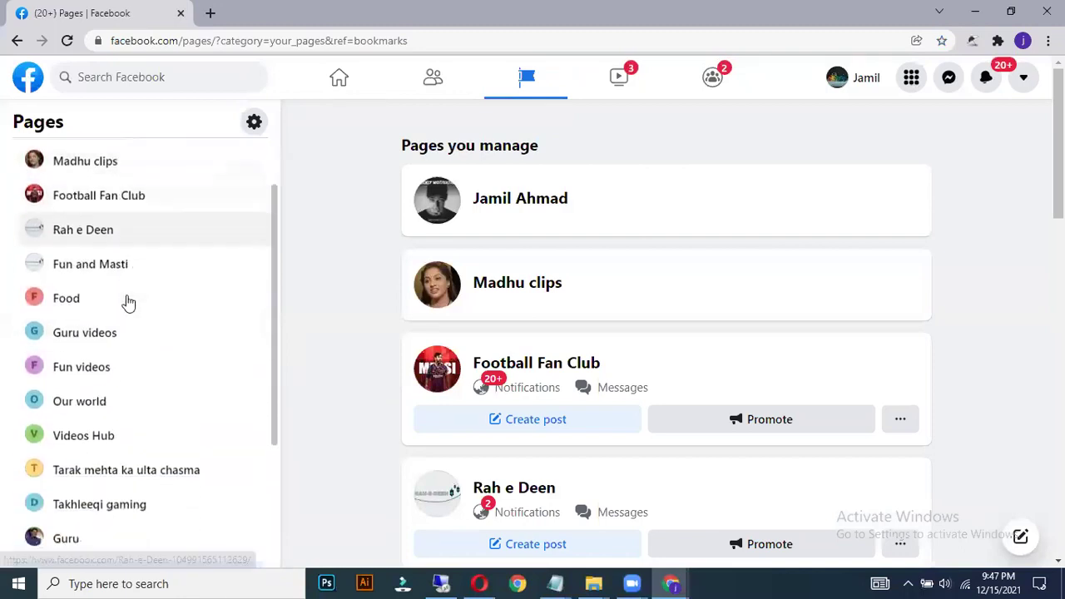
pyautogui.click(103, 364)
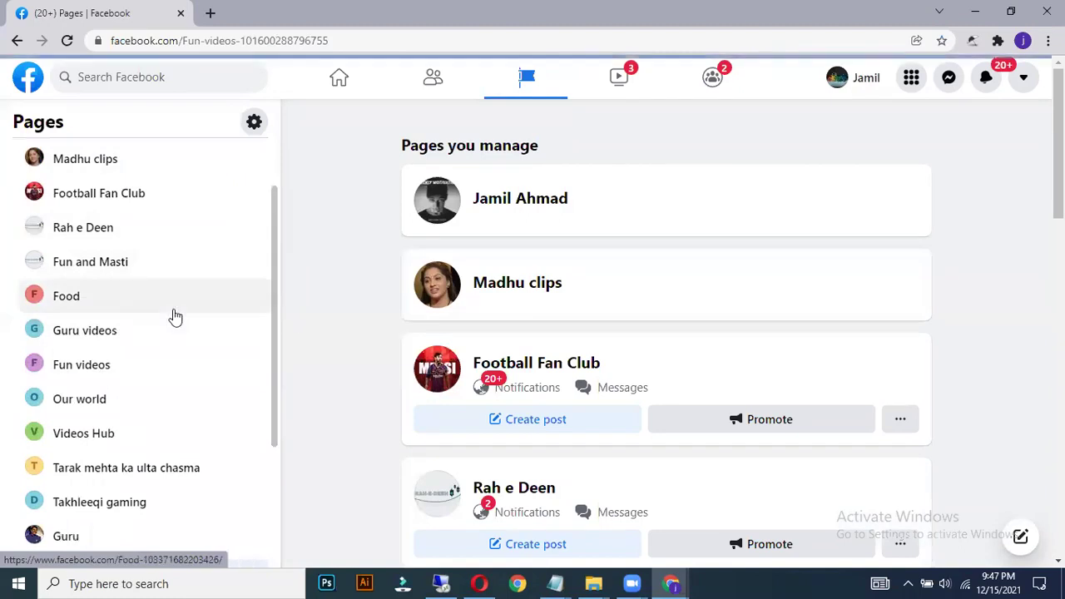
# Go to the Fun videos Page's Ad Center and launch Ads Manager from its All Ads section
pyautogui.scroll(-3, 136, 333)
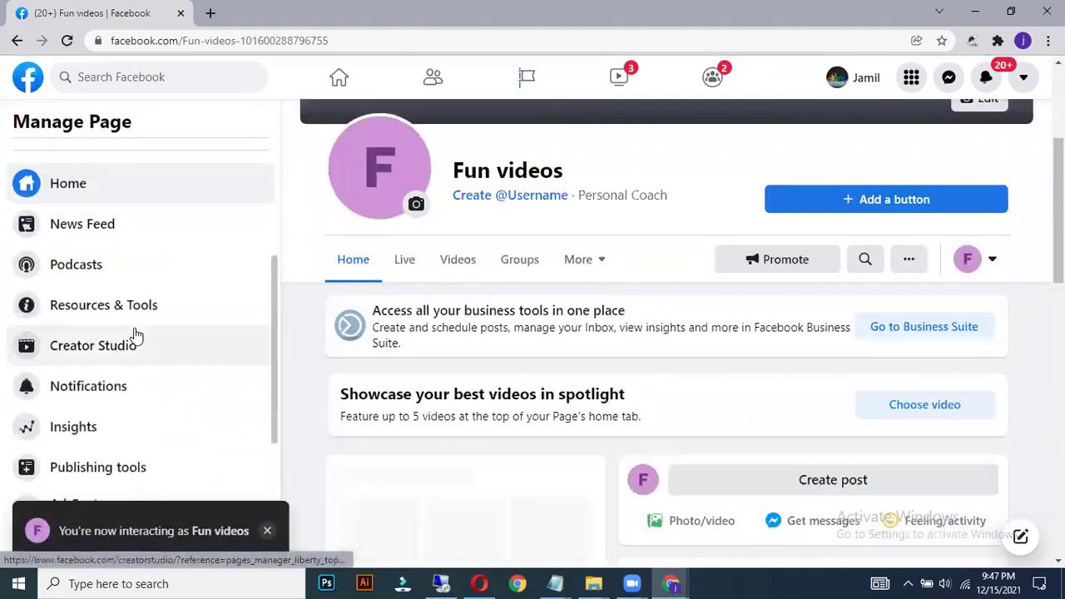
pyautogui.scroll(-2, 137, 335)
pyautogui.click(214, 366)
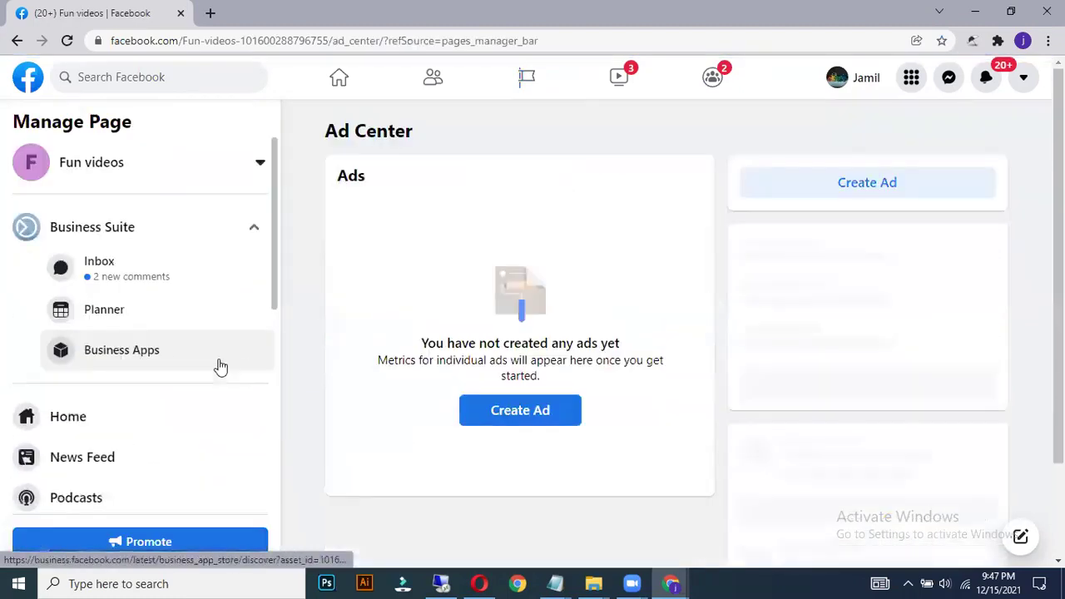
pyautogui.scroll(-3, 167, 333)
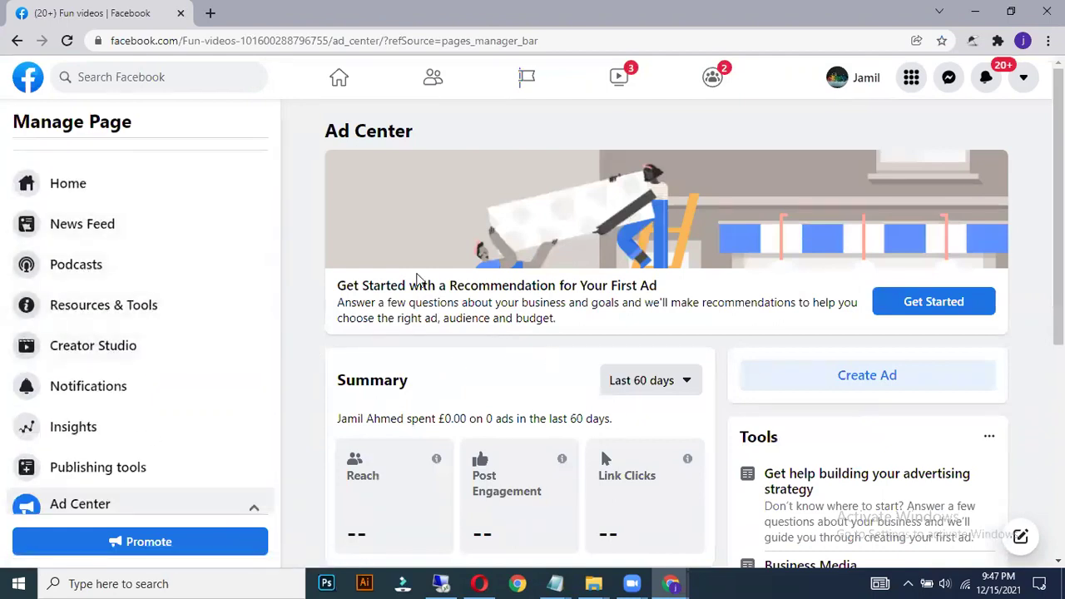
pyautogui.scroll(-2, 208, 305)
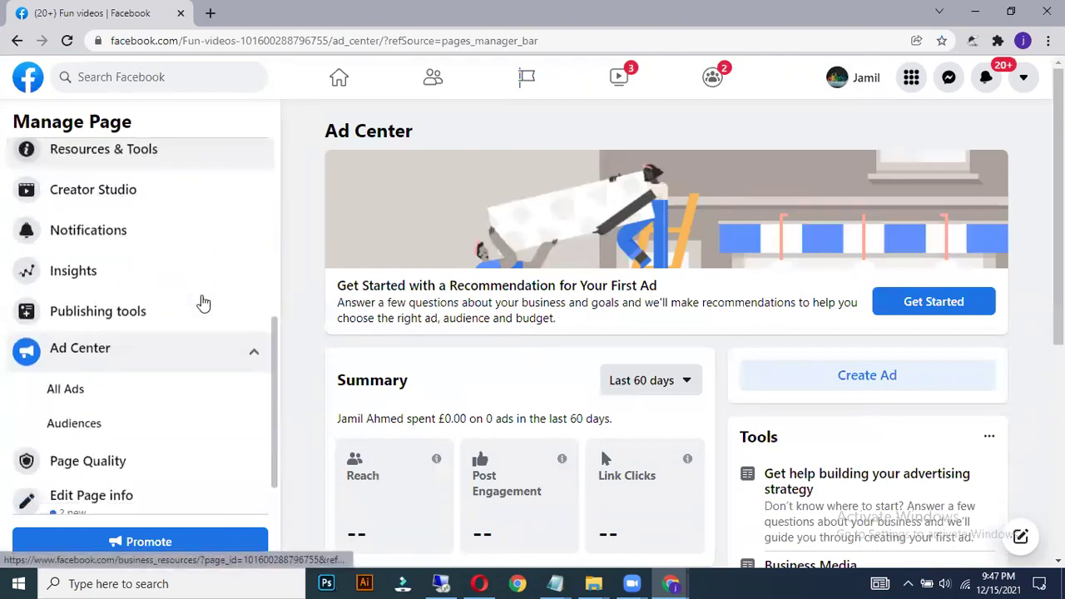
pyautogui.click(131, 390)
pyautogui.click(690, 308)
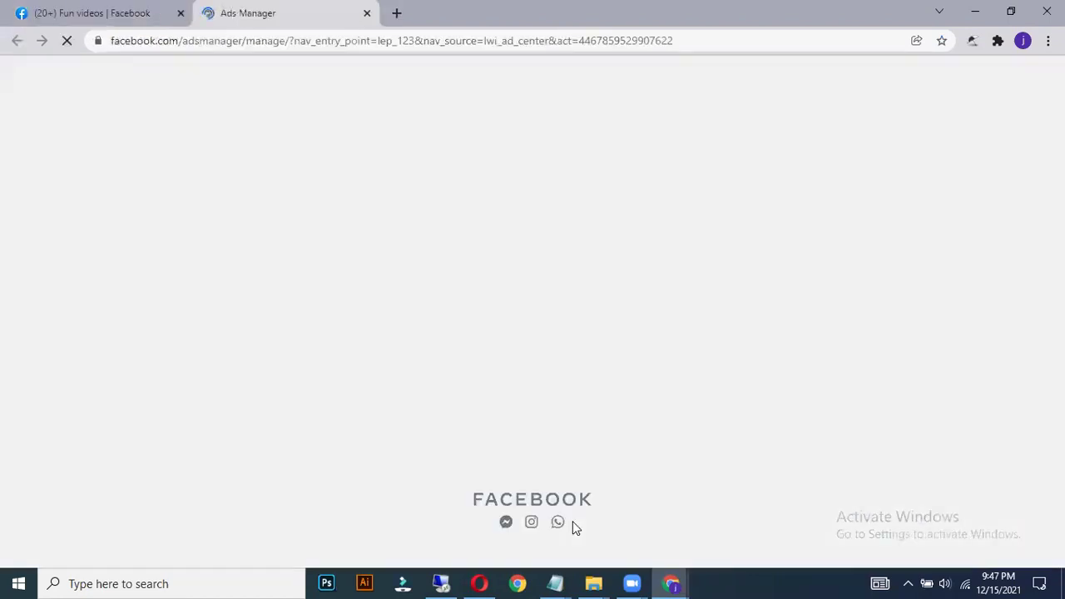
# Switch to the Class 3 folder in File Explorer, open centi likes and view its images starting with centi likes.PNG
pyautogui.moveTo(595, 581)
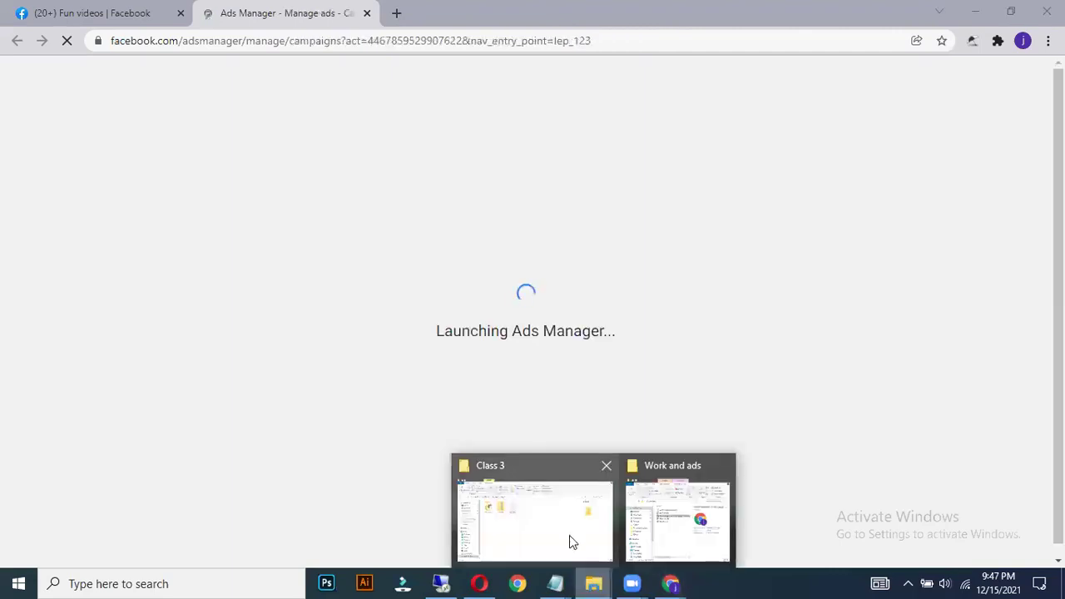
pyautogui.click(569, 535)
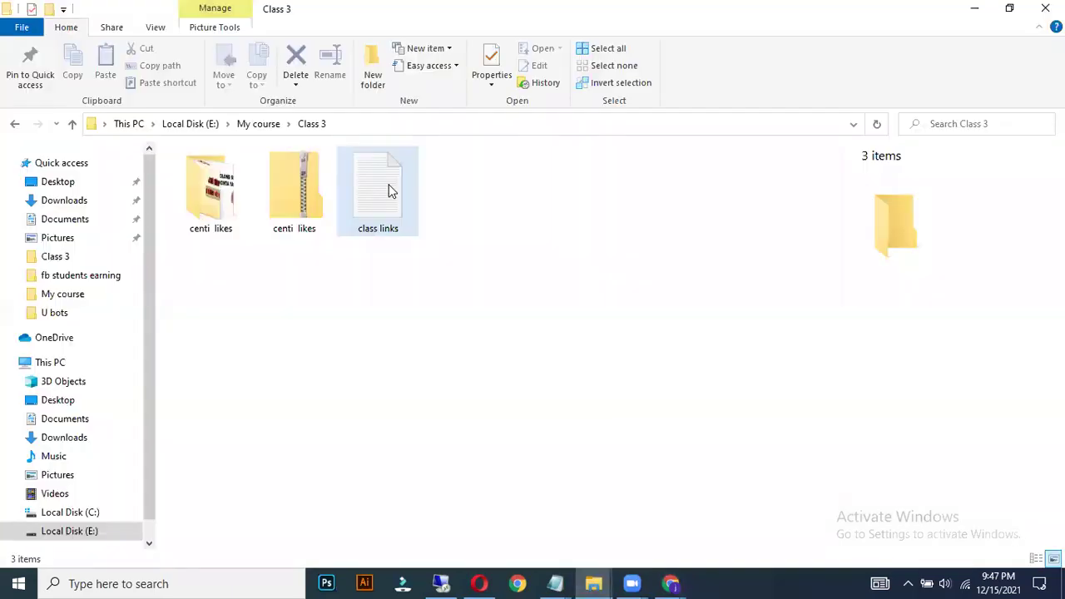
pyautogui.doubleClick(312, 181)
pyautogui.click(197, 206)
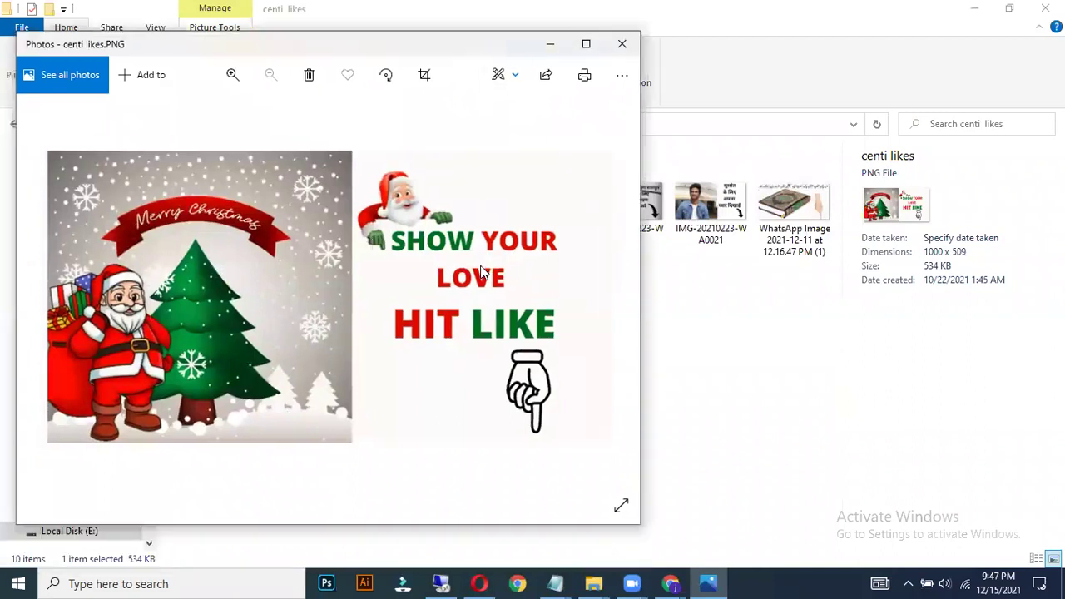
pyautogui.press('Right')
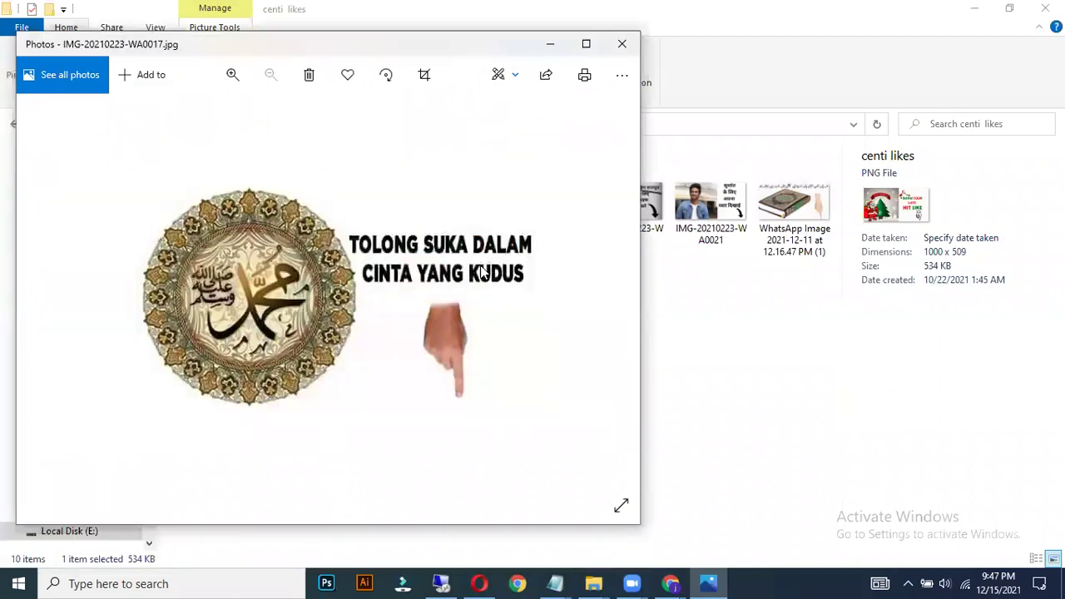
pyautogui.press('Right')
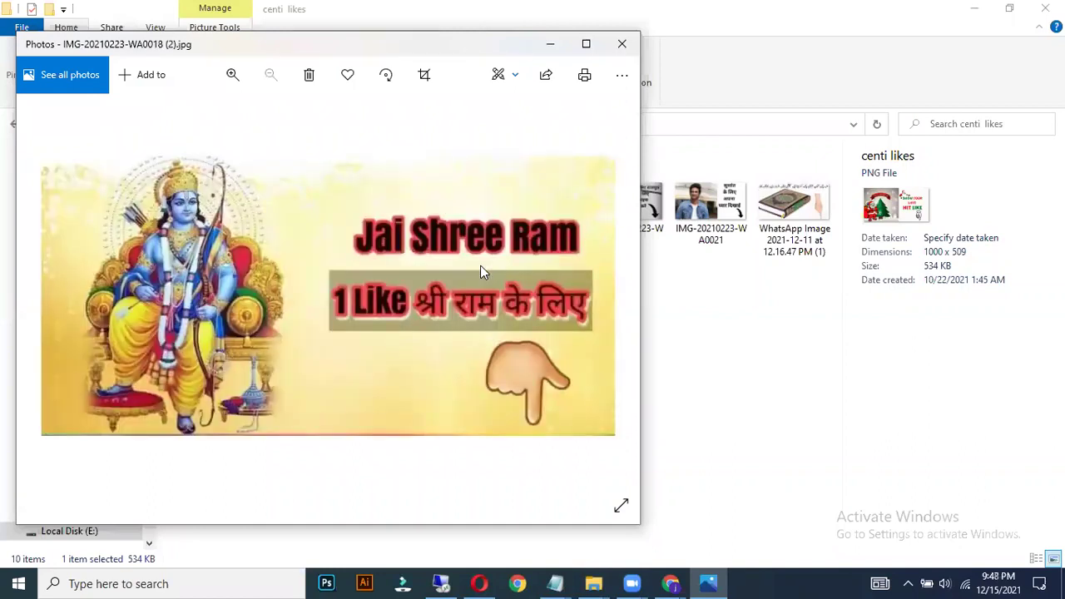
# View the image IMG-20210223-WA0021 and the like-request images that follow it in the folder
pyautogui.click(689, 226)
pyautogui.doubleClick(703, 208)
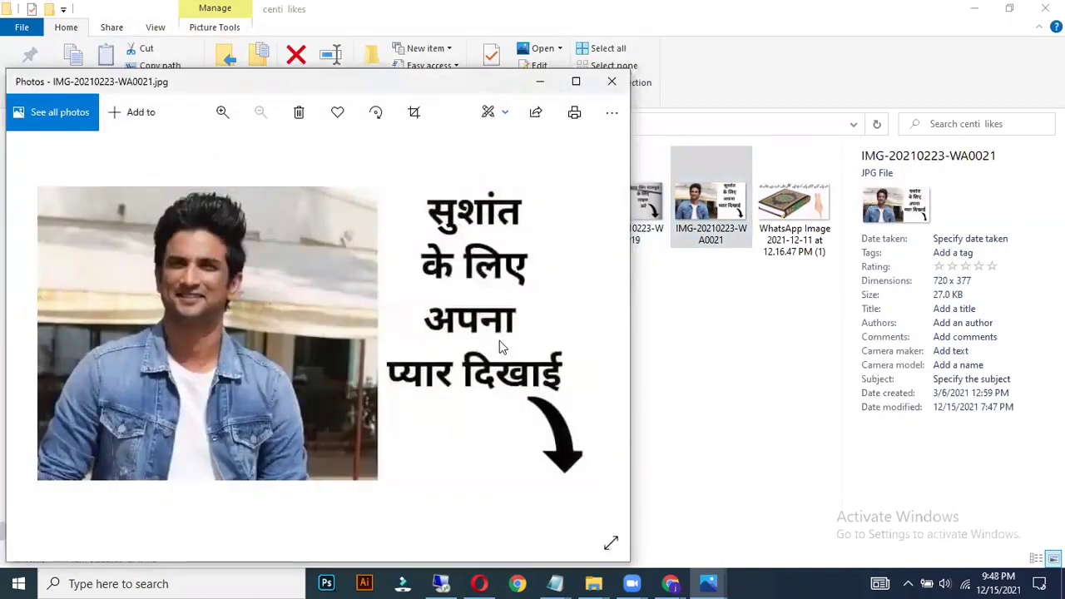
pyautogui.press('Right')
pyautogui.press('Right')
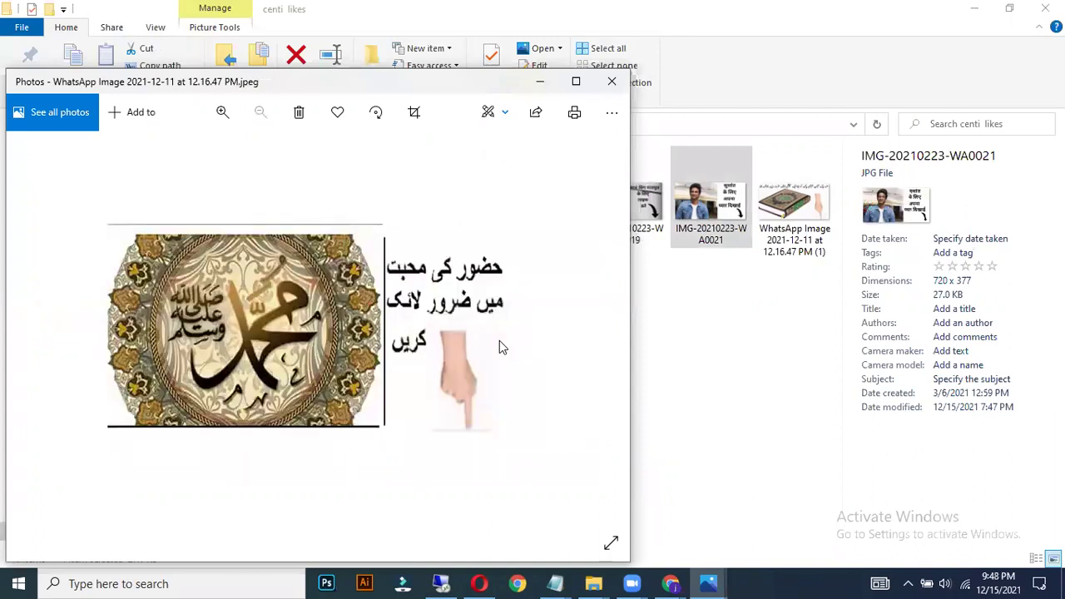
pyautogui.press('Right')
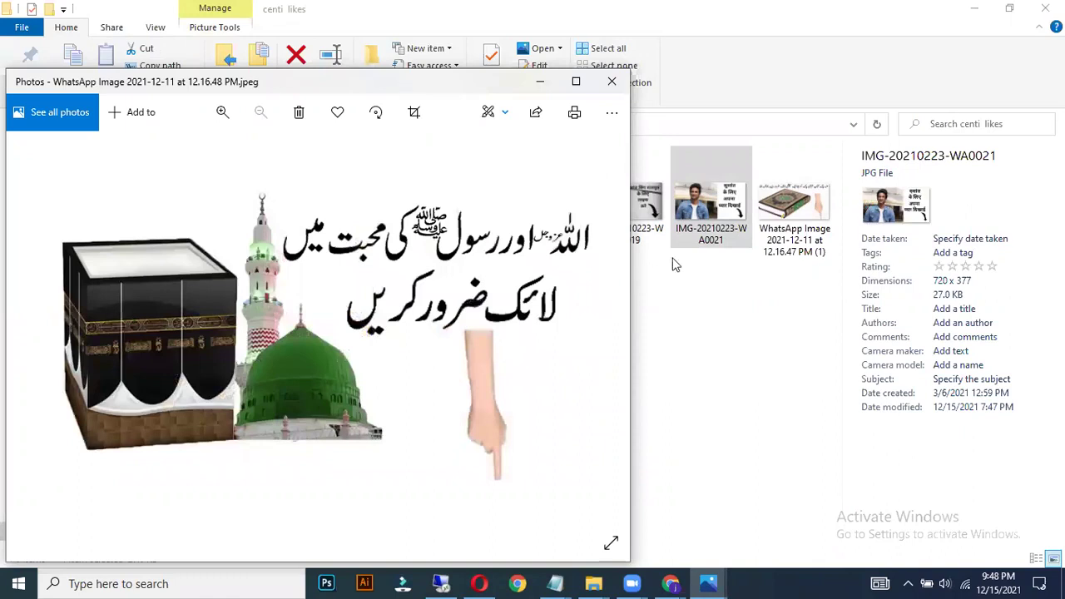
# Close the open photo viewers and minimize File Explorer to return to Ads Manager in Chrome
pyautogui.click(792, 206)
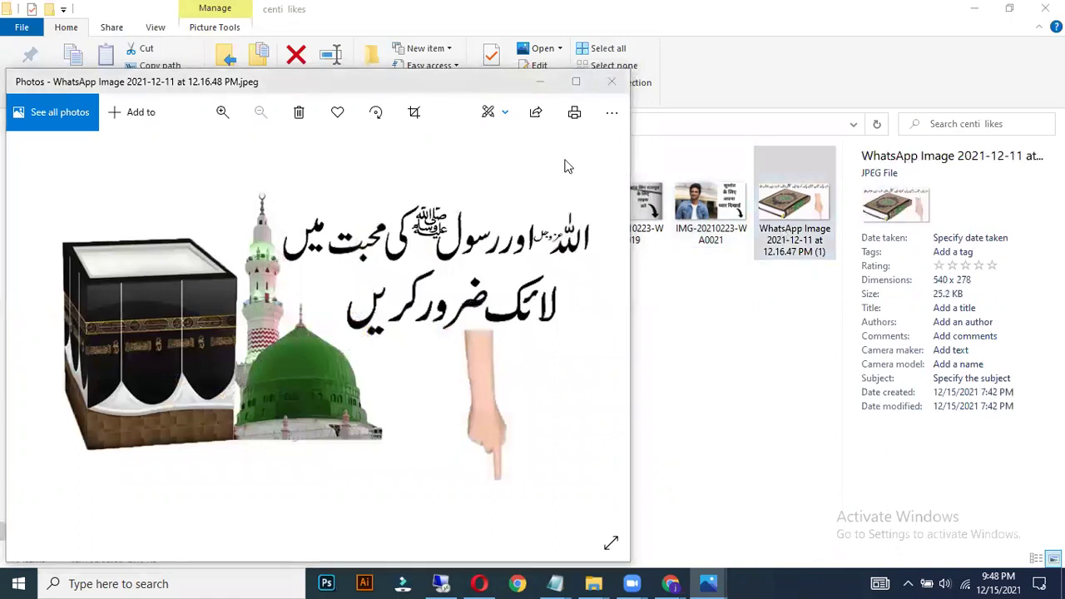
pyautogui.click(611, 82)
pyautogui.click(971, 10)
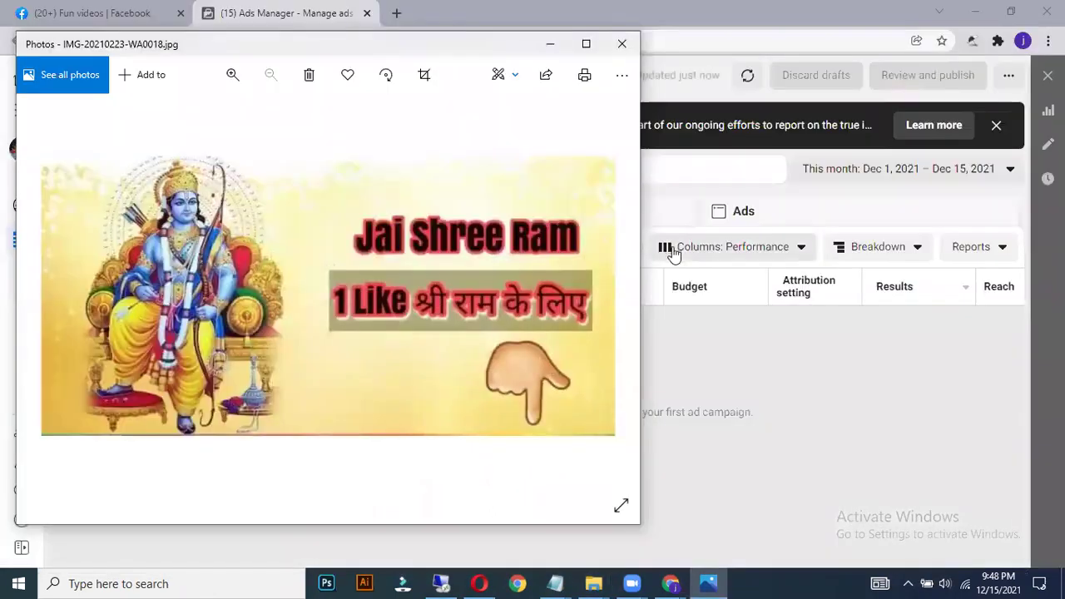
pyautogui.click(623, 45)
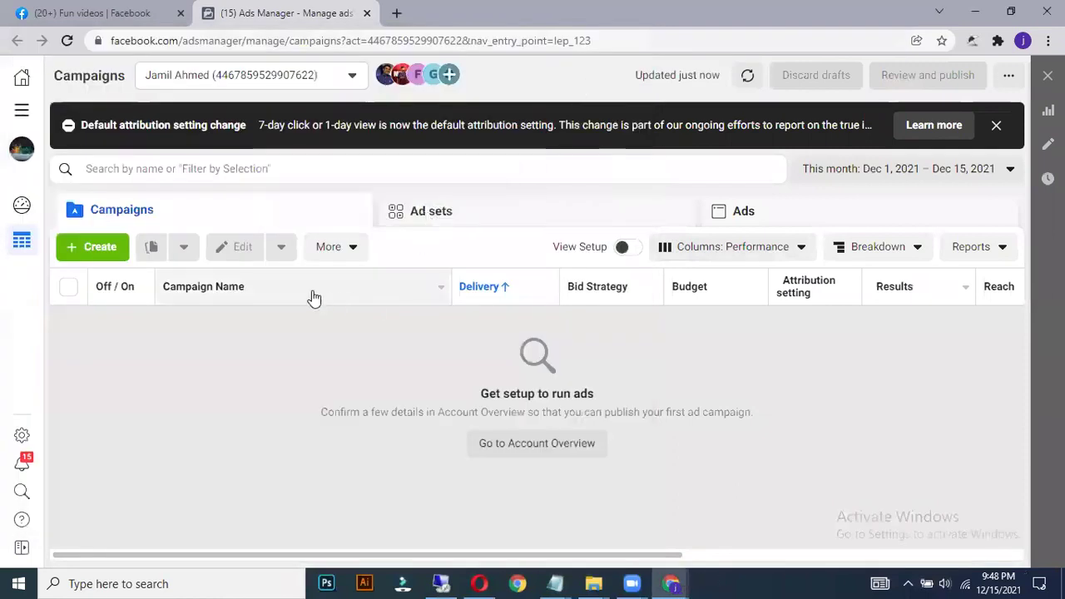
# Preview the new campaign dialog and check which ad accounts can be selected in Ads Manager
pyautogui.click(89, 257)
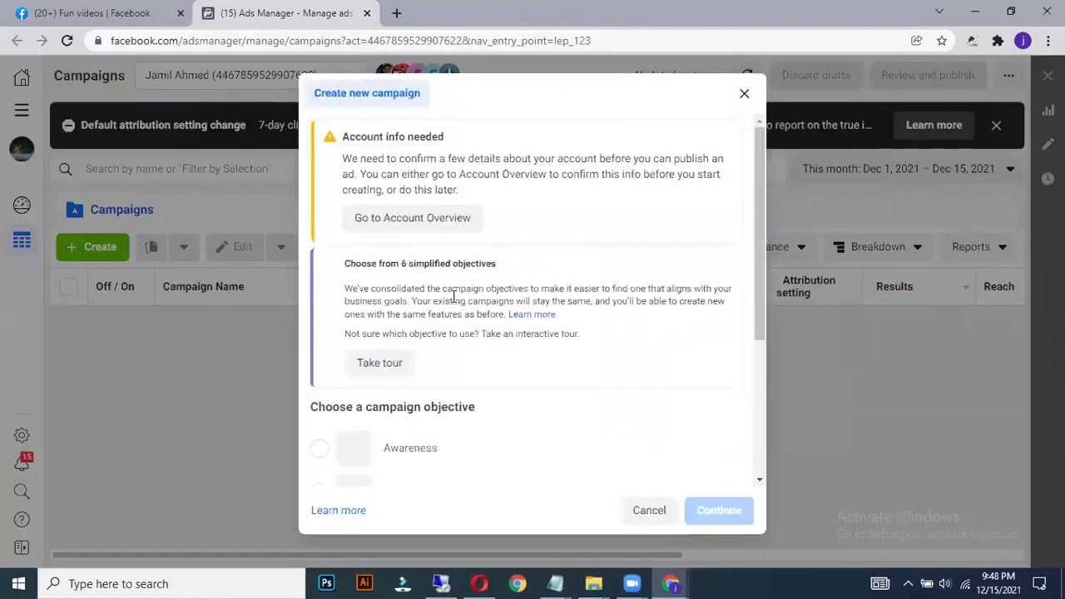
pyautogui.click(744, 93)
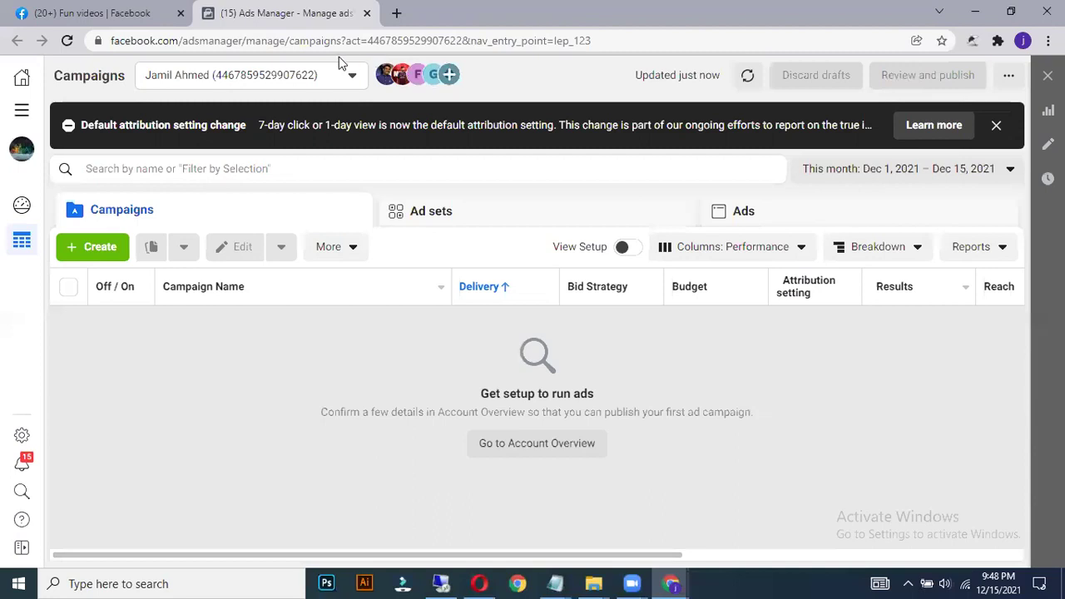
pyautogui.click(337, 76)
pyautogui.click(400, 75)
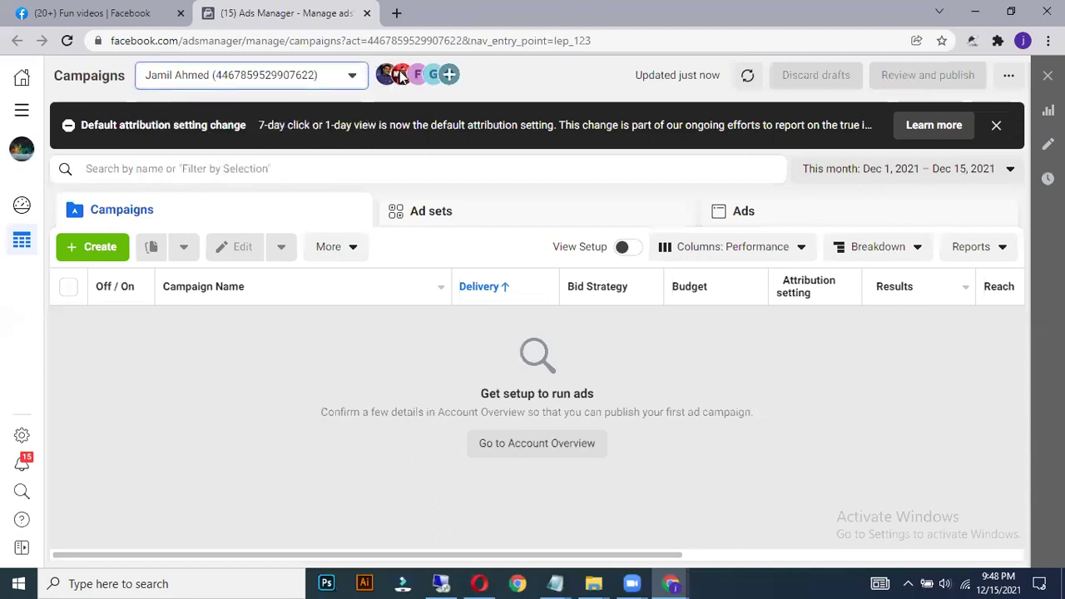
pyautogui.click(335, 82)
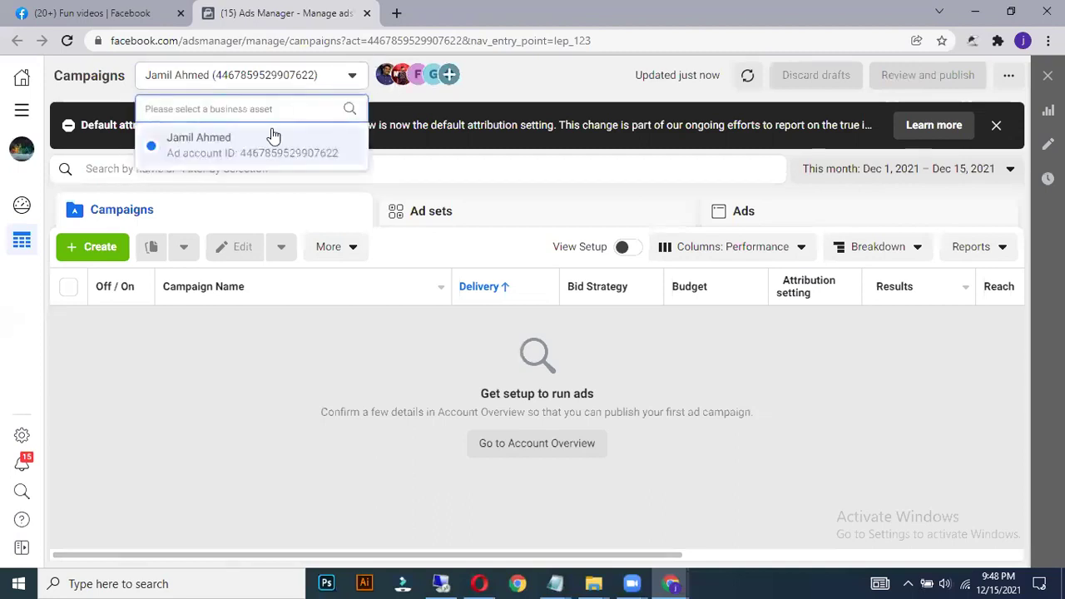
pyautogui.click(231, 167)
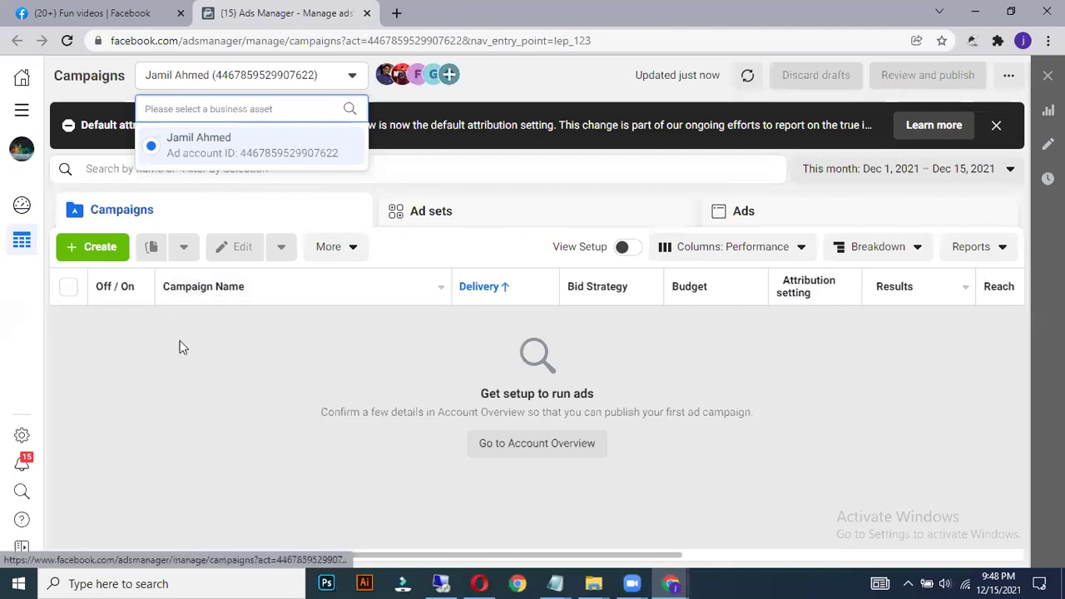
# Create a new ad campaign with the Traffic objective after comparing it with the Engagement objective
pyautogui.click(121, 249)
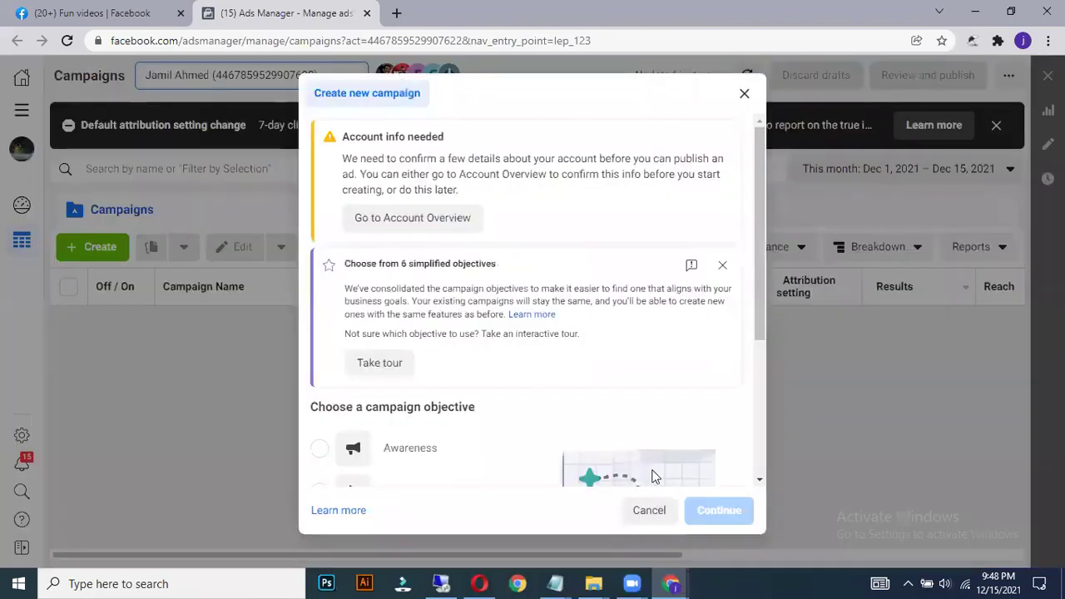
pyautogui.scroll(-3, 577, 402)
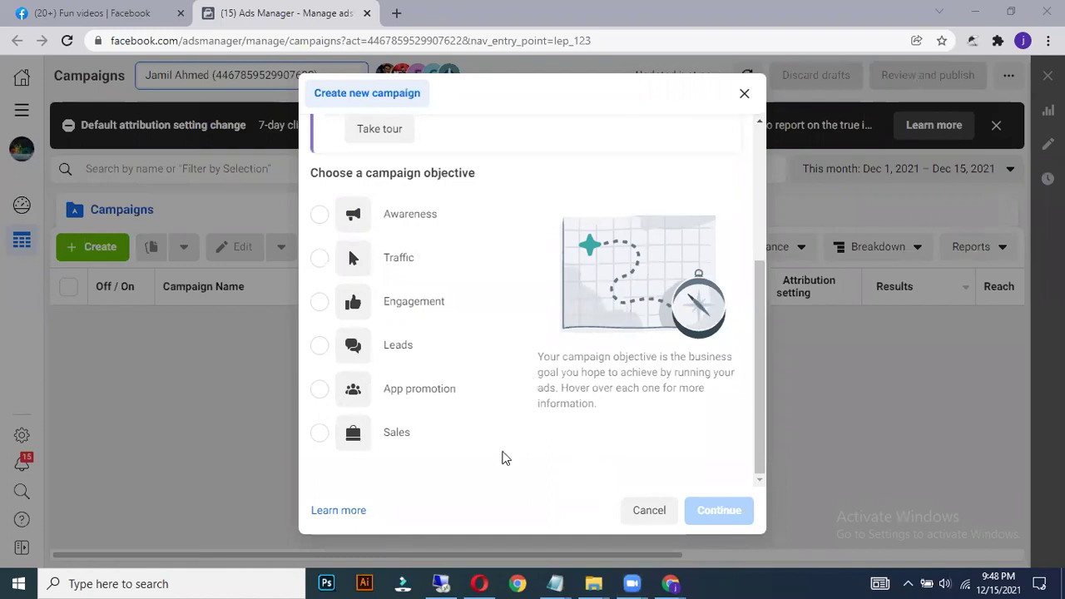
pyautogui.moveTo(418, 296)
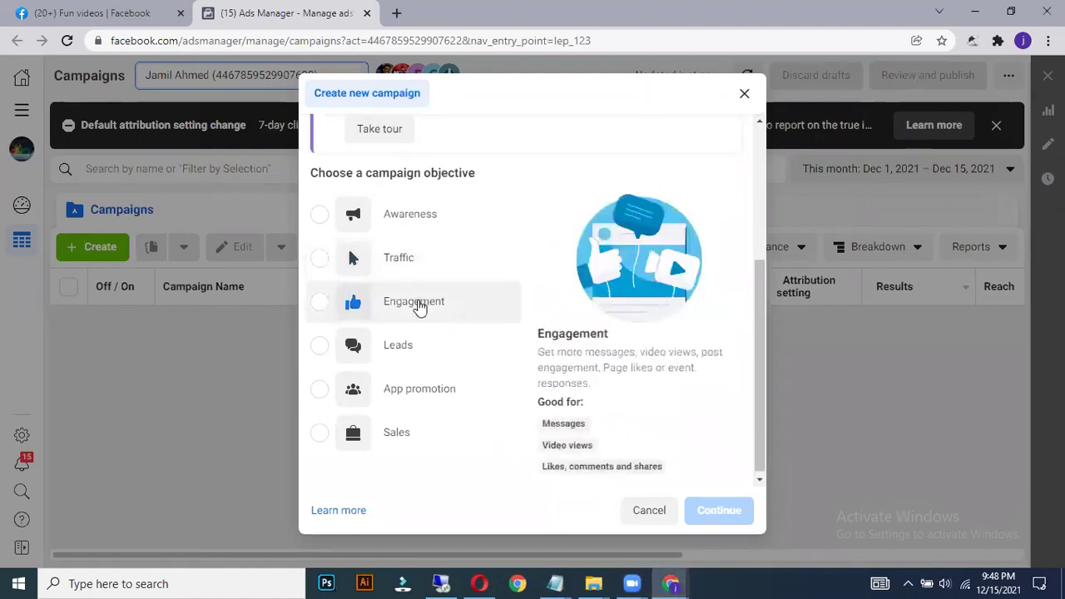
pyautogui.moveTo(418, 264)
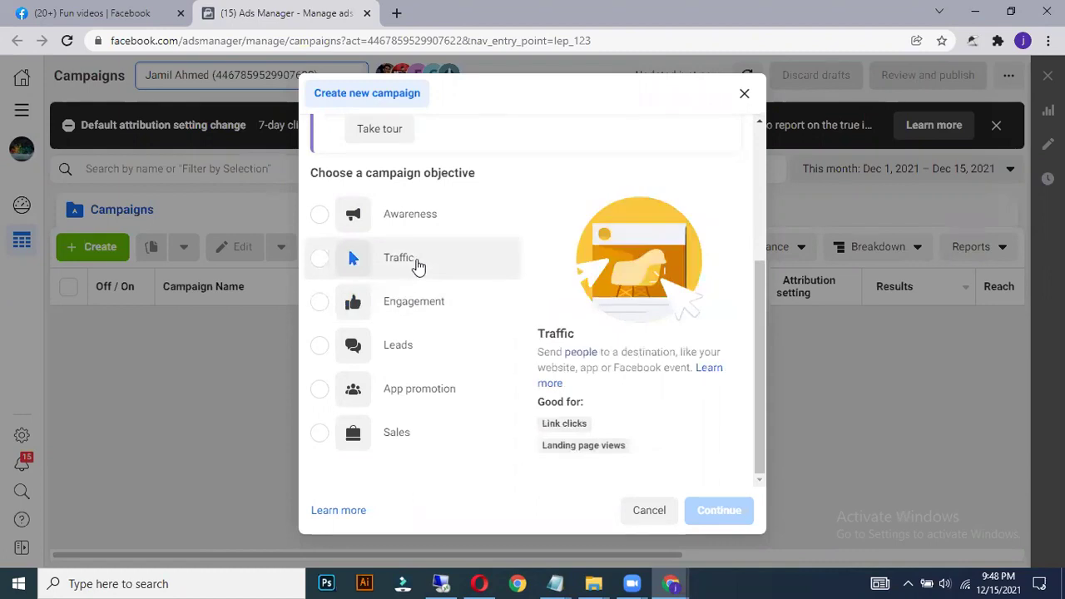
pyautogui.click(418, 263)
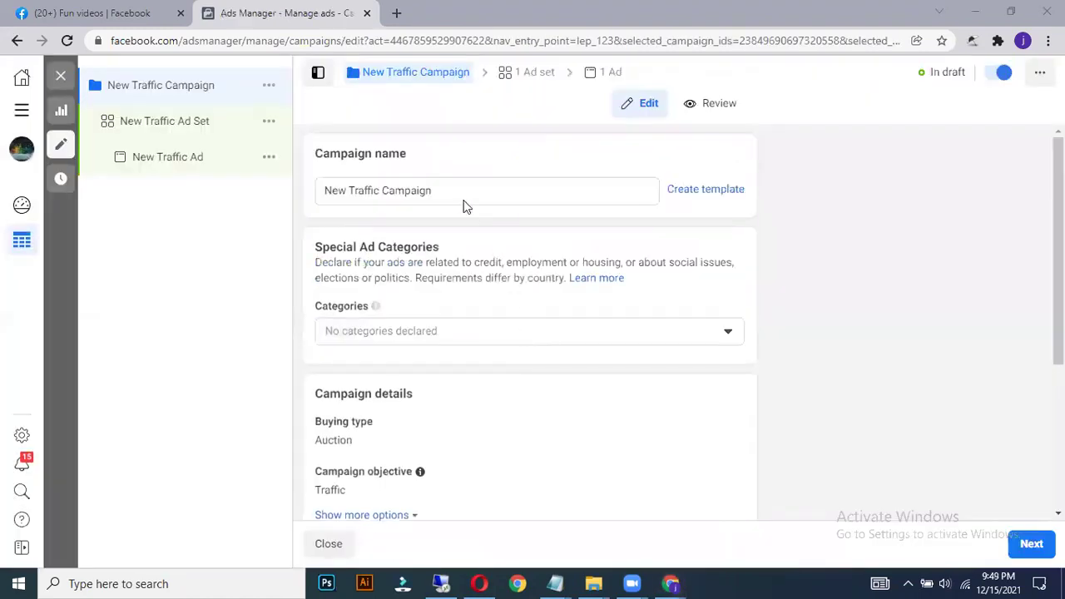
# Rename the campaign "pages likes" and dismiss the Leads campaign recommendation
pyautogui.click(462, 191)
pyautogui.hotkey('ctrl', 'a')
pyautogui.press('BackSpace')
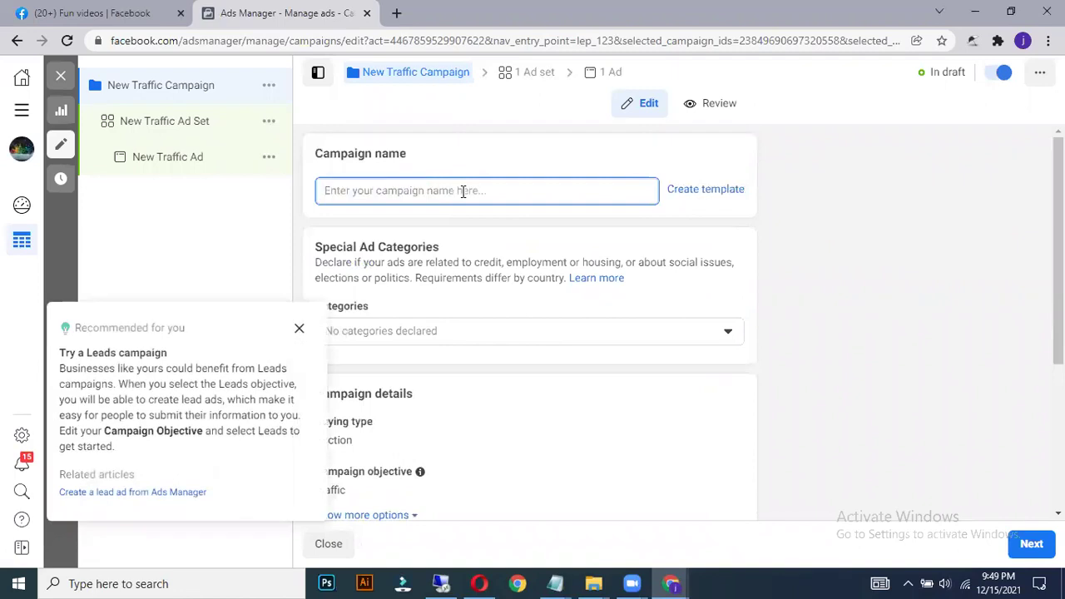
pyautogui.write('pages likes')
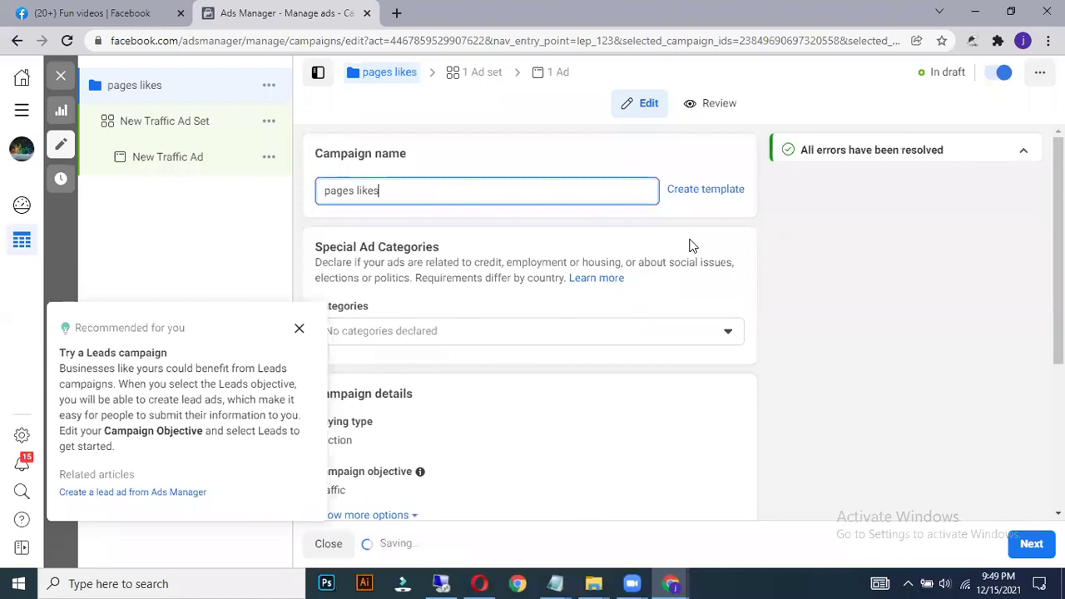
pyautogui.scroll(-1, 541, 287)
pyautogui.click(301, 329)
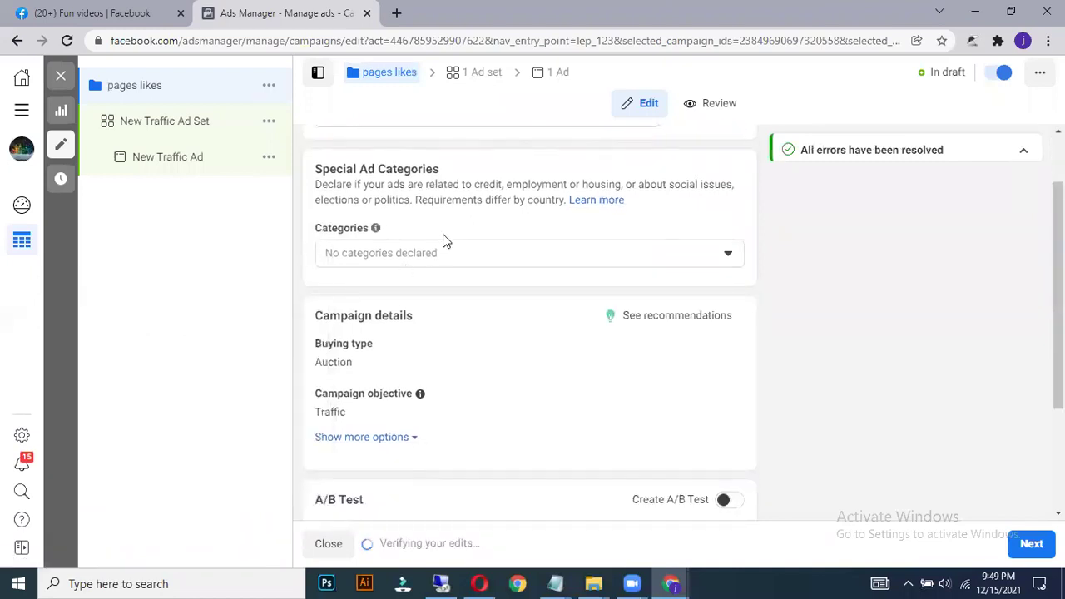
pyautogui.scroll(-2, 450, 238)
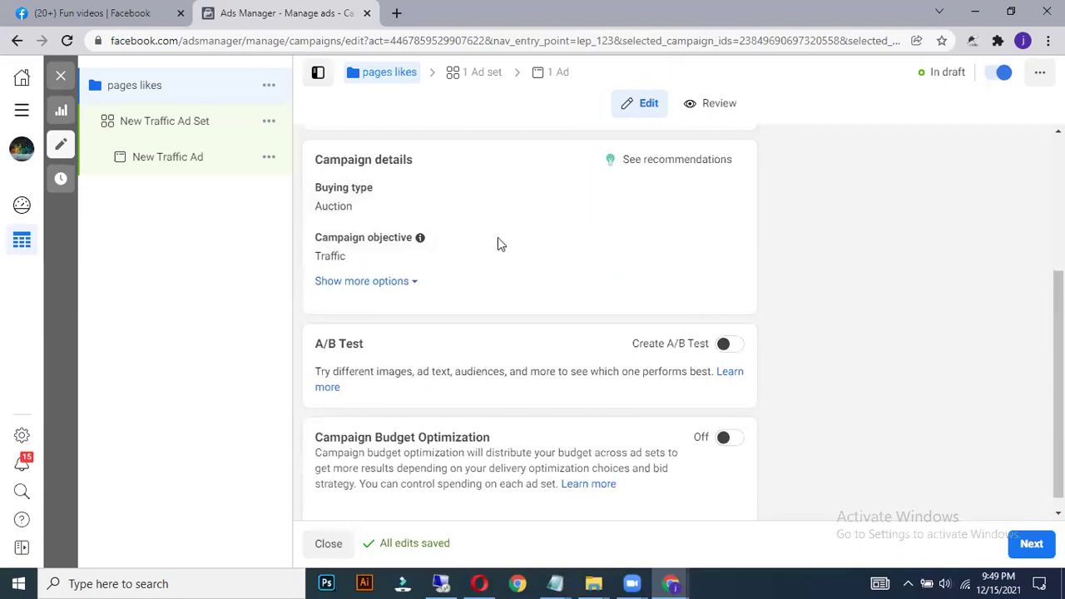
# Turn on Campaign Budget Optimization for the campaign and rename its ad set "pakistan"
pyautogui.scroll(-1, 430, 263)
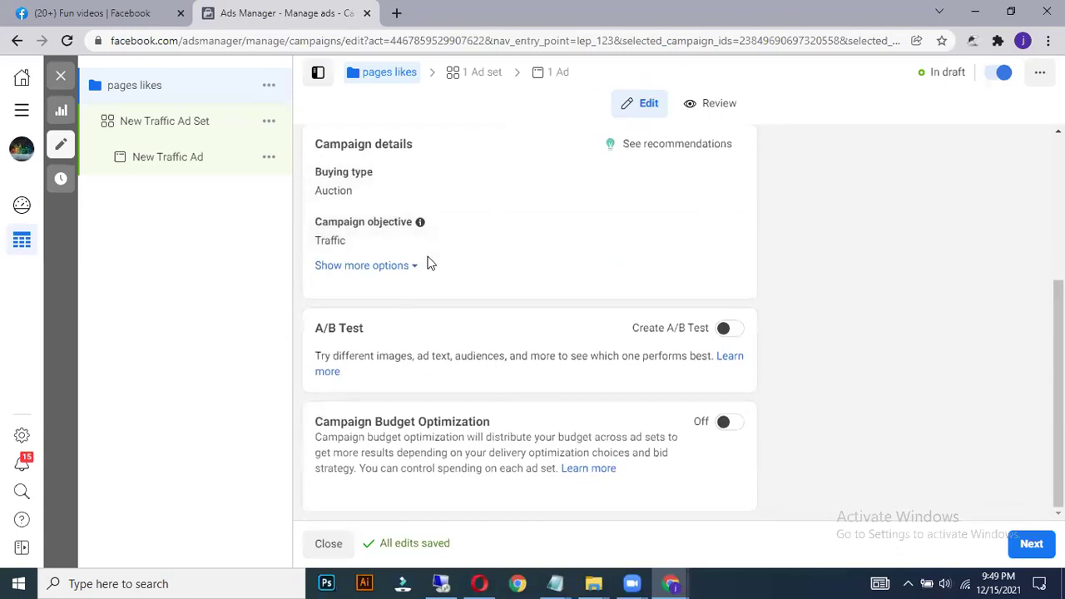
pyautogui.click(728, 423)
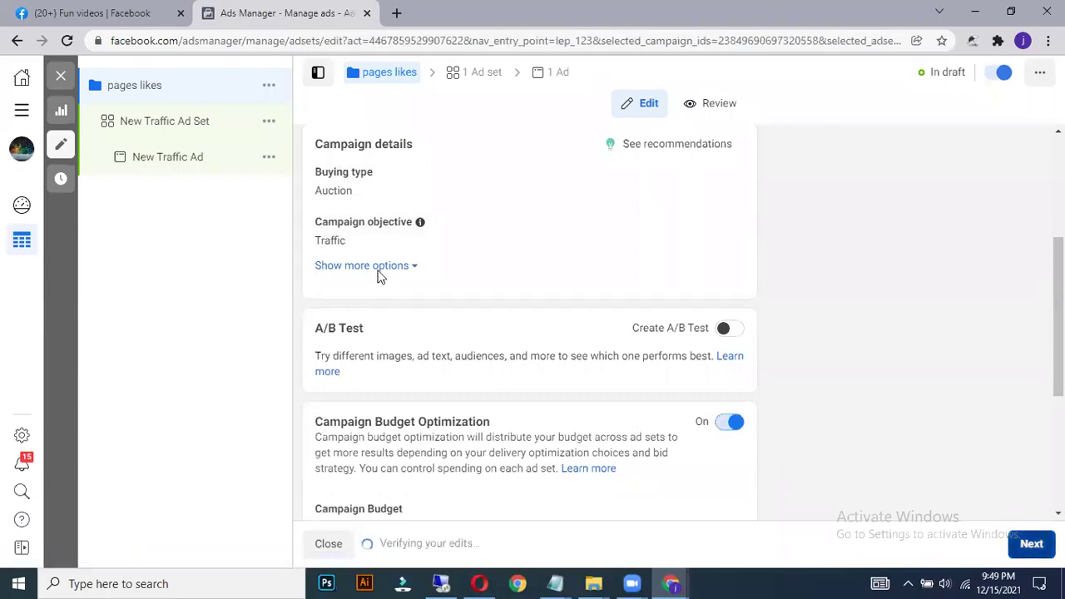
pyautogui.click(258, 131)
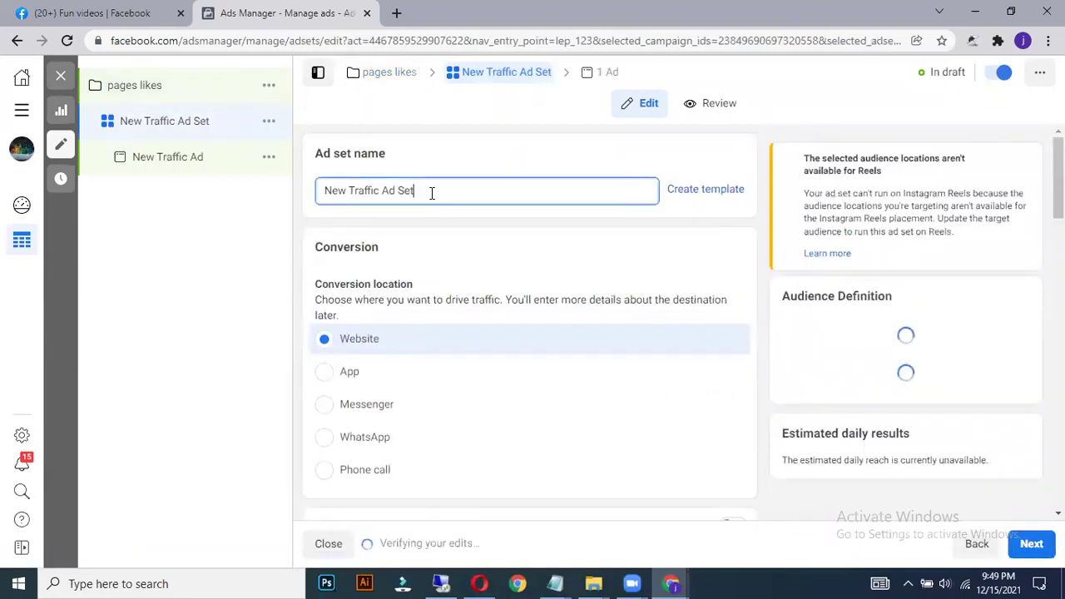
pyautogui.tripleClick(432, 191)
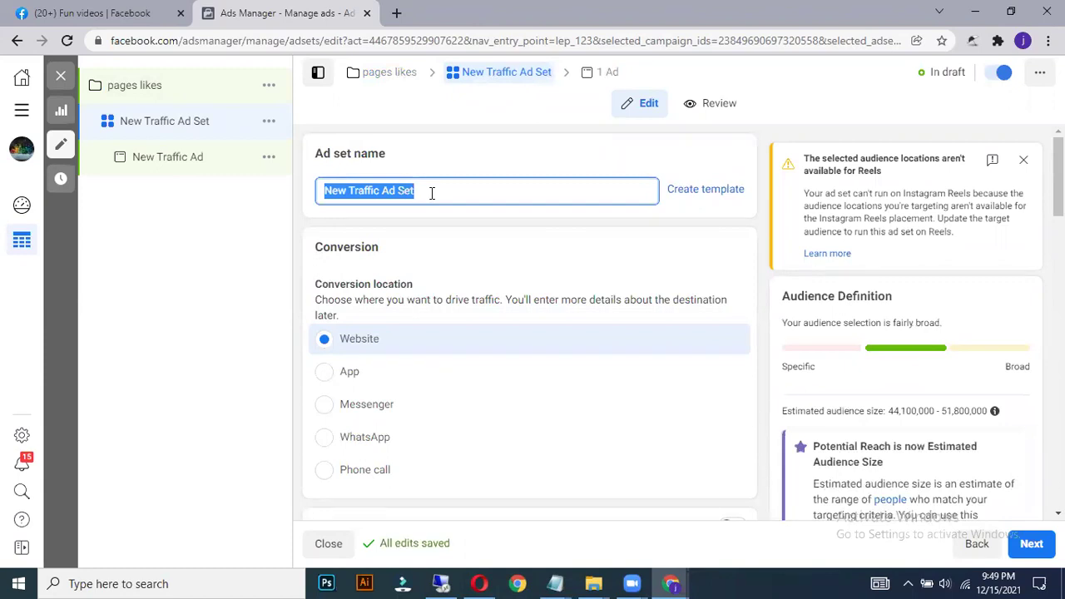
pyautogui.write('pakistan')
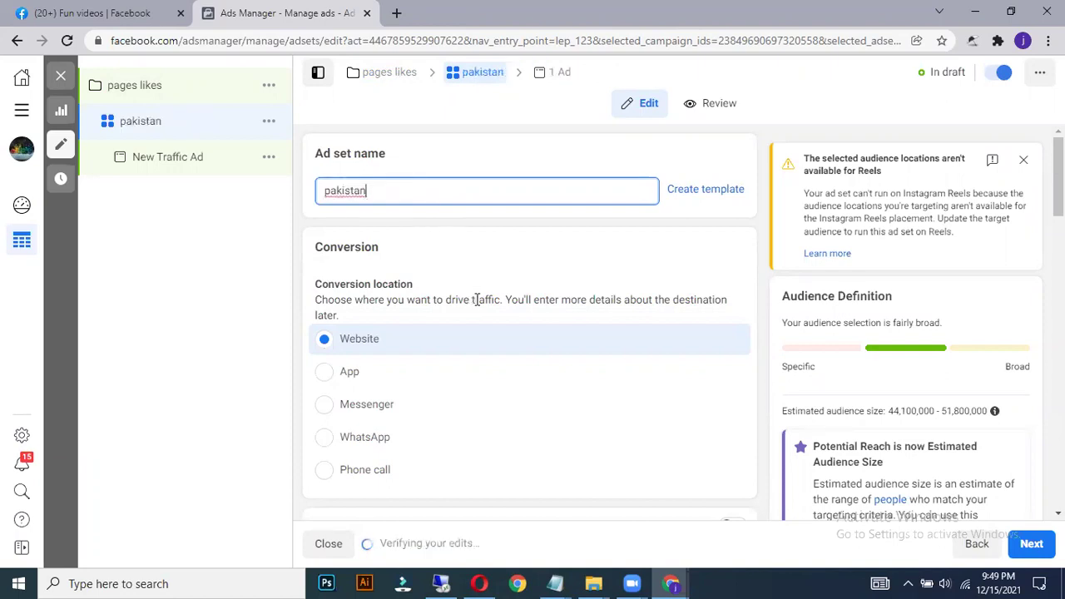
# Review the ad set's conversion location, dynamic creative, ad delivery optimization choices and cost control
pyautogui.scroll(-3, 479, 310)
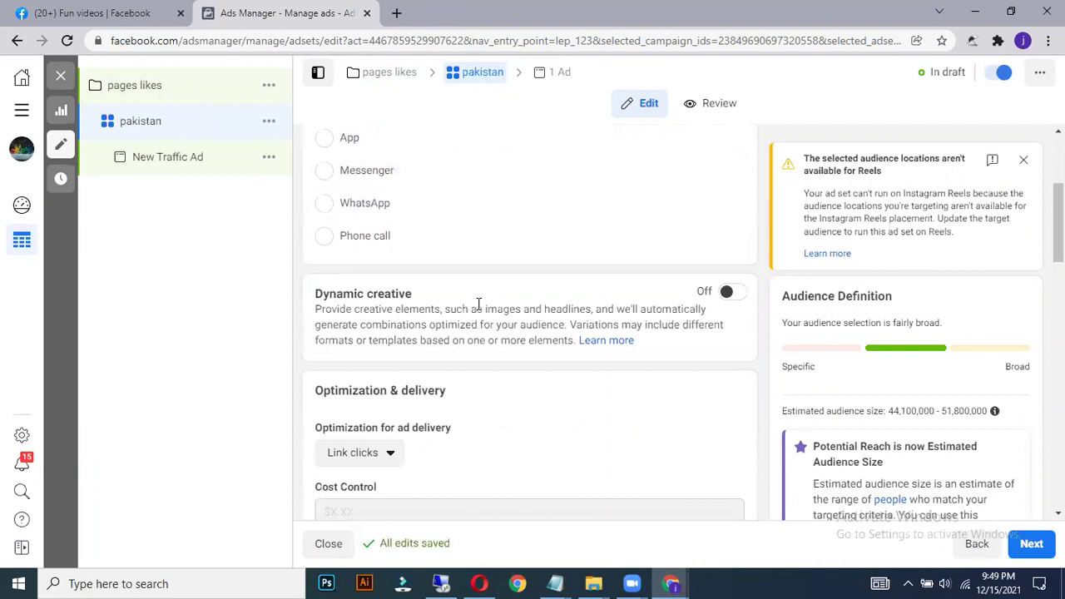
pyautogui.scroll(2, 479, 310)
pyautogui.scroll(-1, 479, 309)
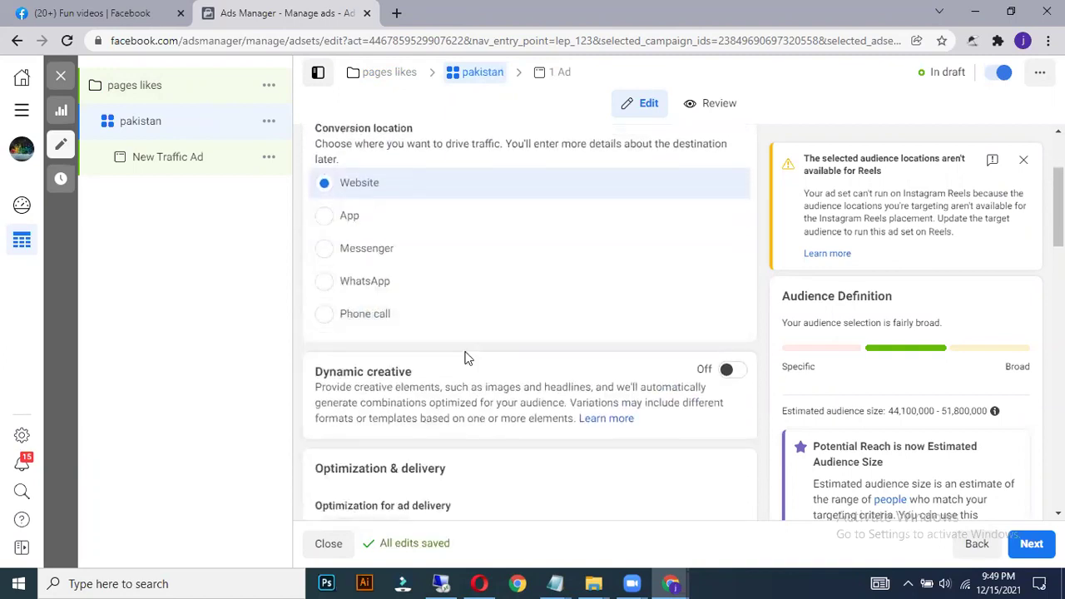
pyautogui.scroll(2, 466, 358)
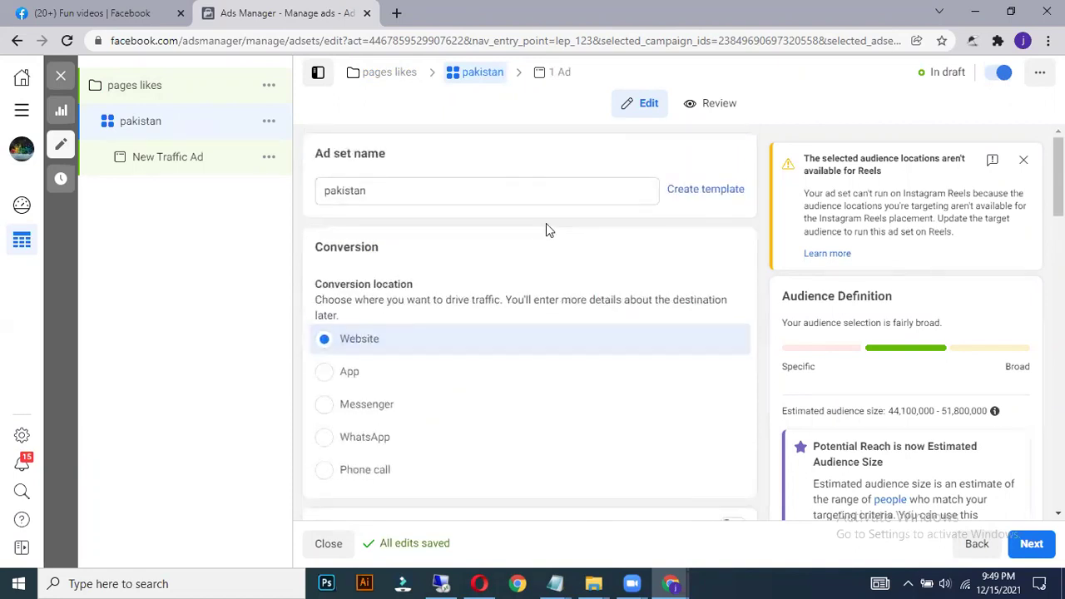
pyautogui.scroll(-2, 541, 249)
pyautogui.scroll(-3, 538, 254)
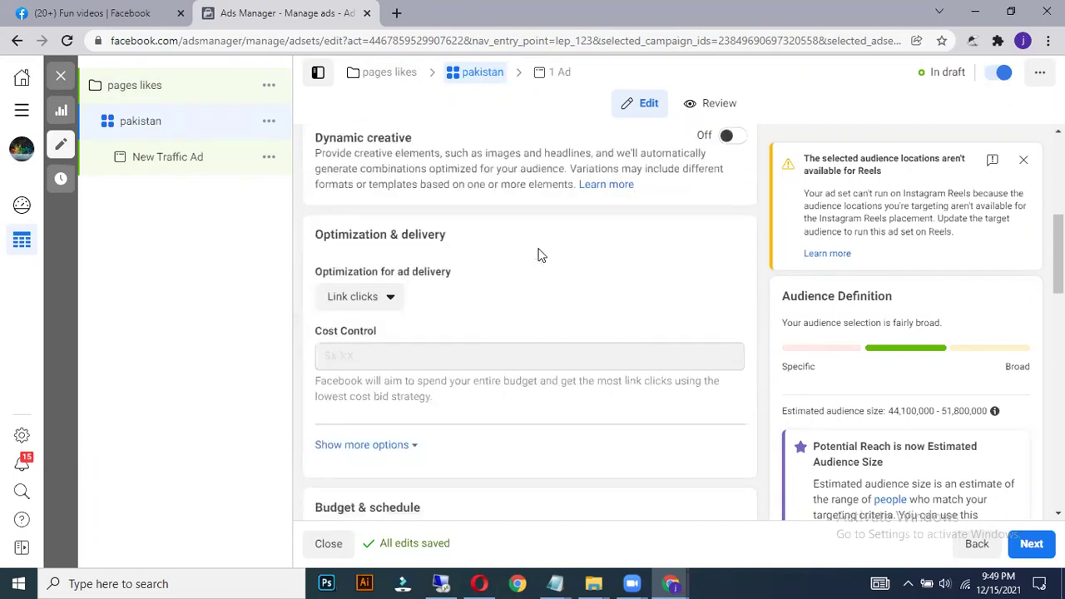
pyautogui.click(389, 301)
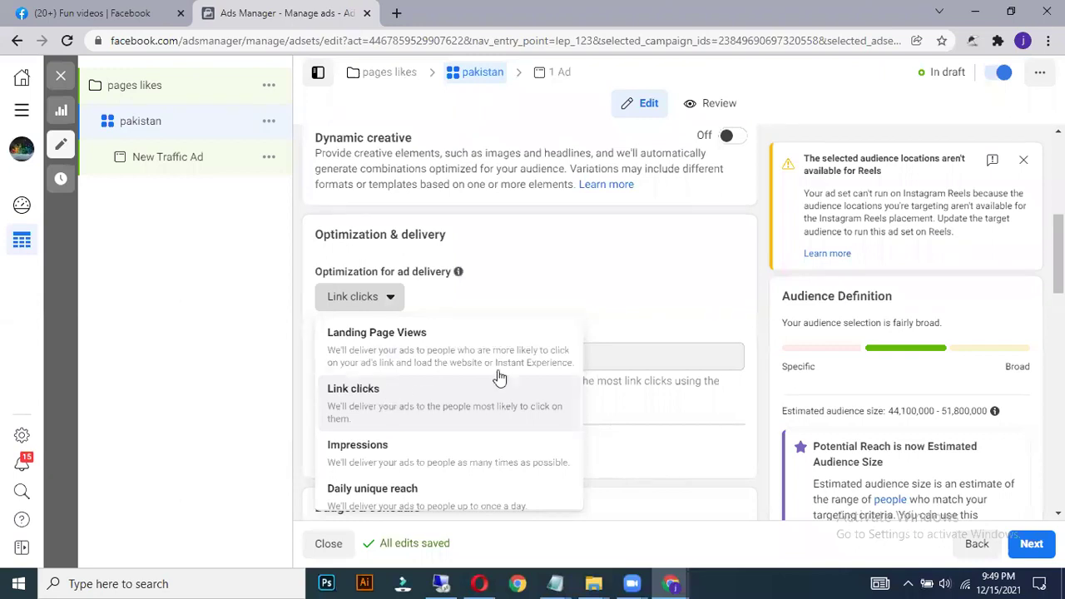
pyautogui.click(571, 302)
pyautogui.scroll(-2, 433, 290)
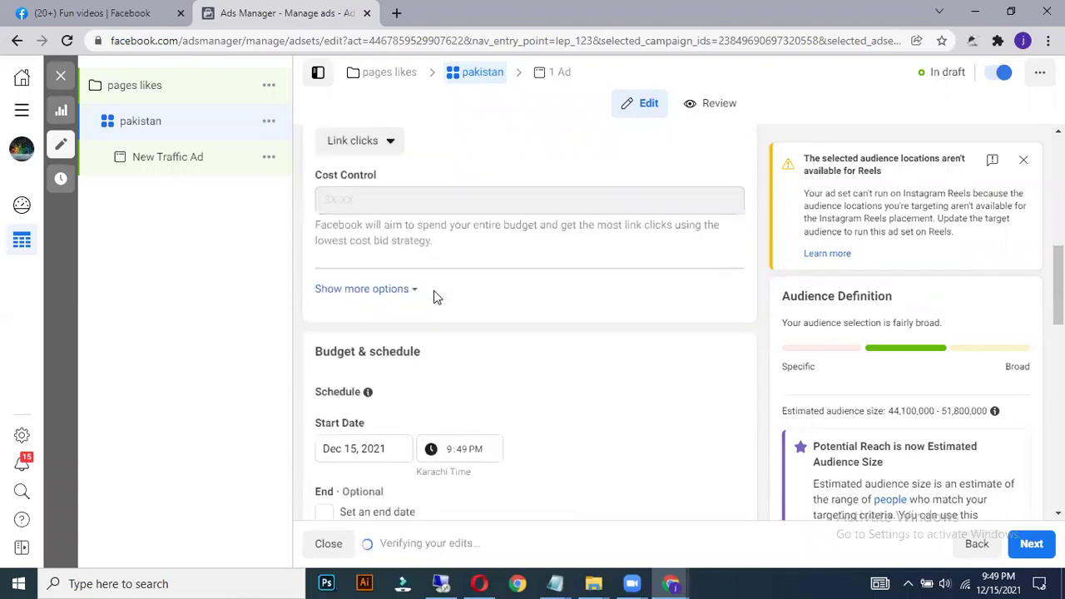
pyautogui.moveTo(400, 204)
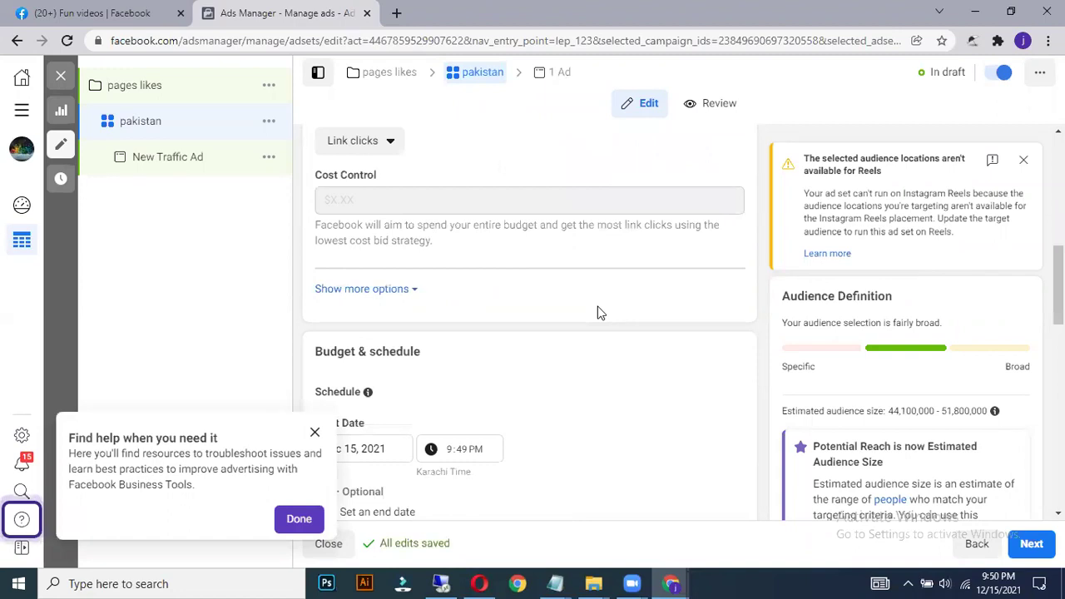
# Add an end date of 12/17/2021 to the ad set's schedule
pyautogui.scroll(-3, 597, 313)
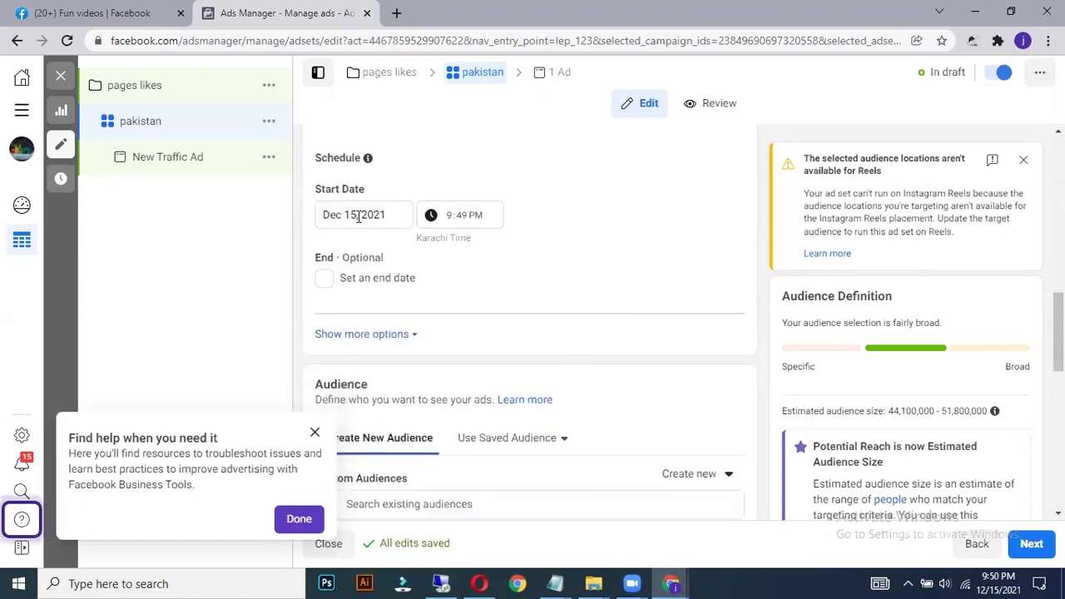
pyautogui.click(324, 278)
pyautogui.click(371, 312)
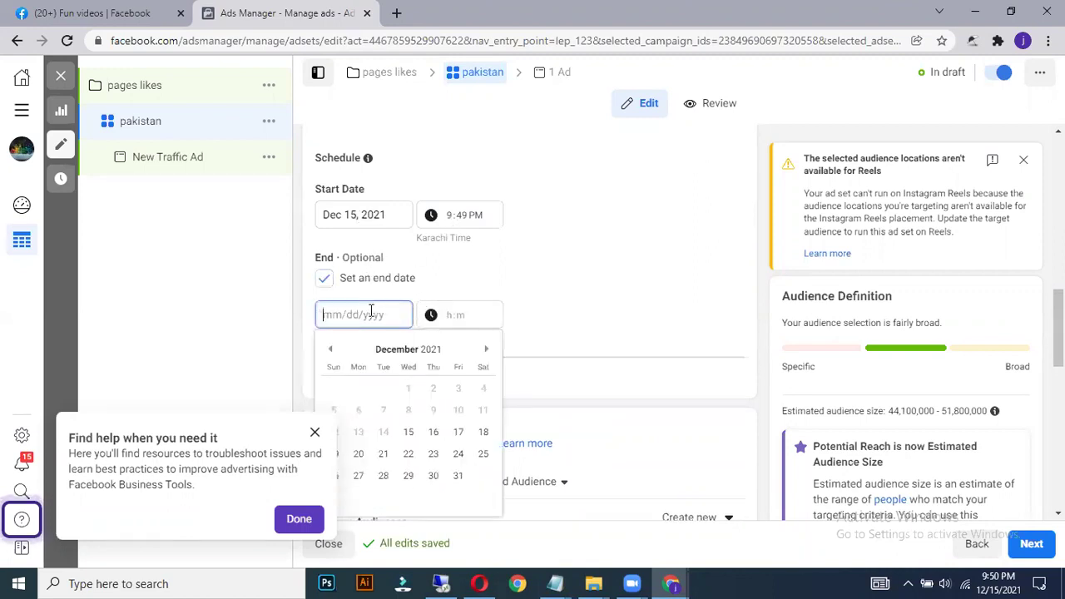
pyautogui.click(456, 432)
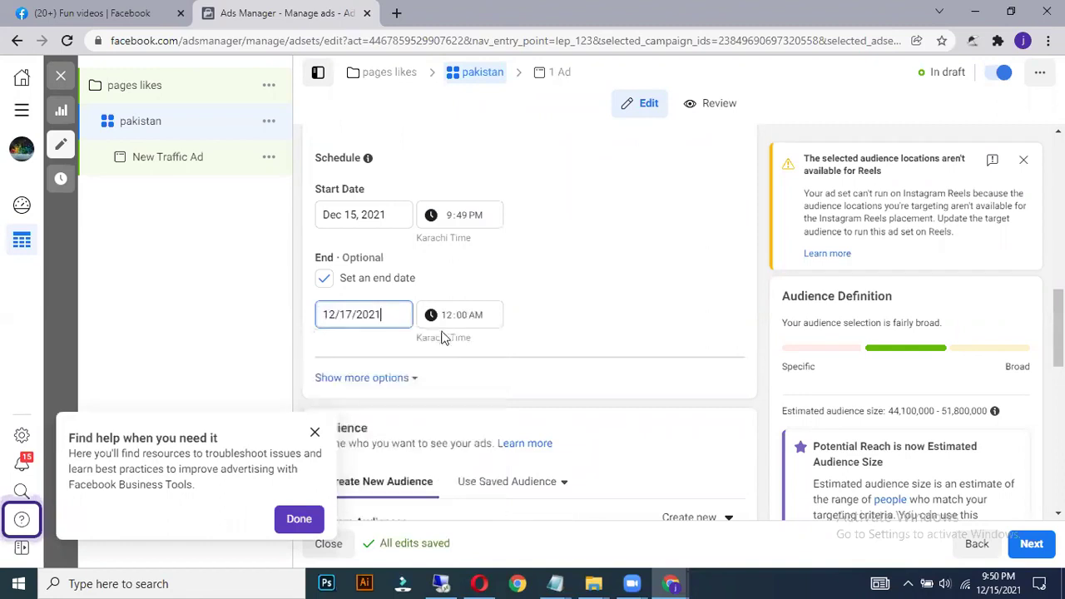
# Check the custom audience search in the ad set's audience section
pyautogui.scroll(-1, 451, 380)
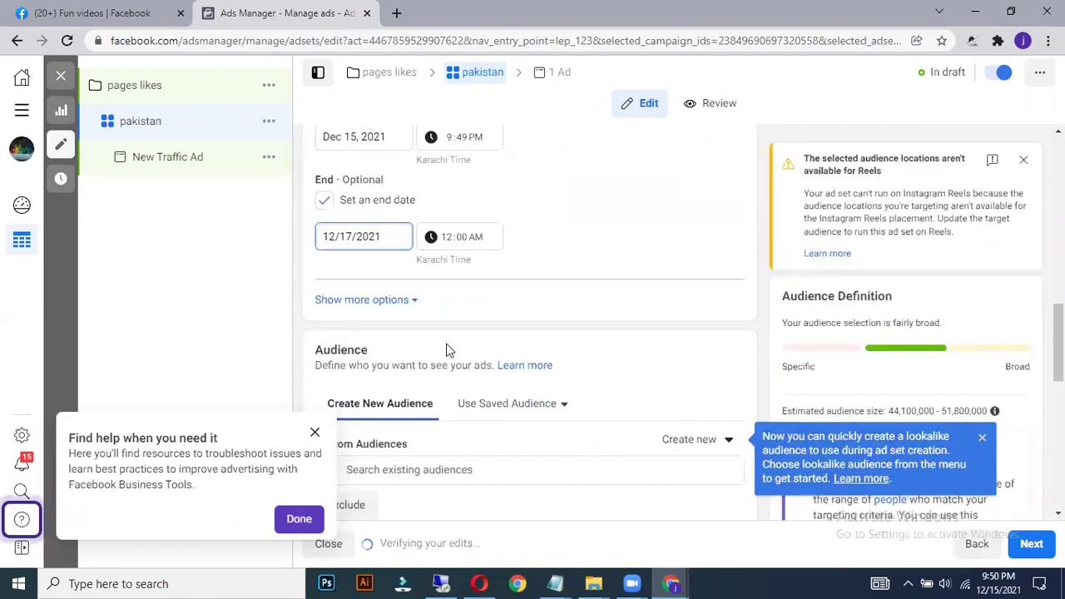
pyautogui.scroll(-2, 446, 348)
pyautogui.click(426, 316)
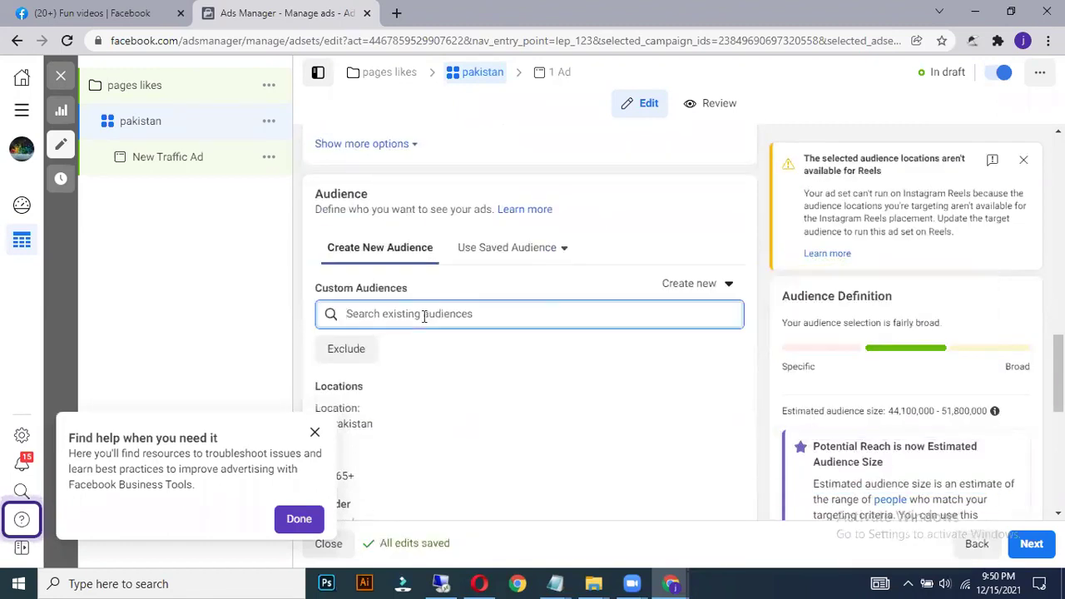
pyautogui.click(301, 324)
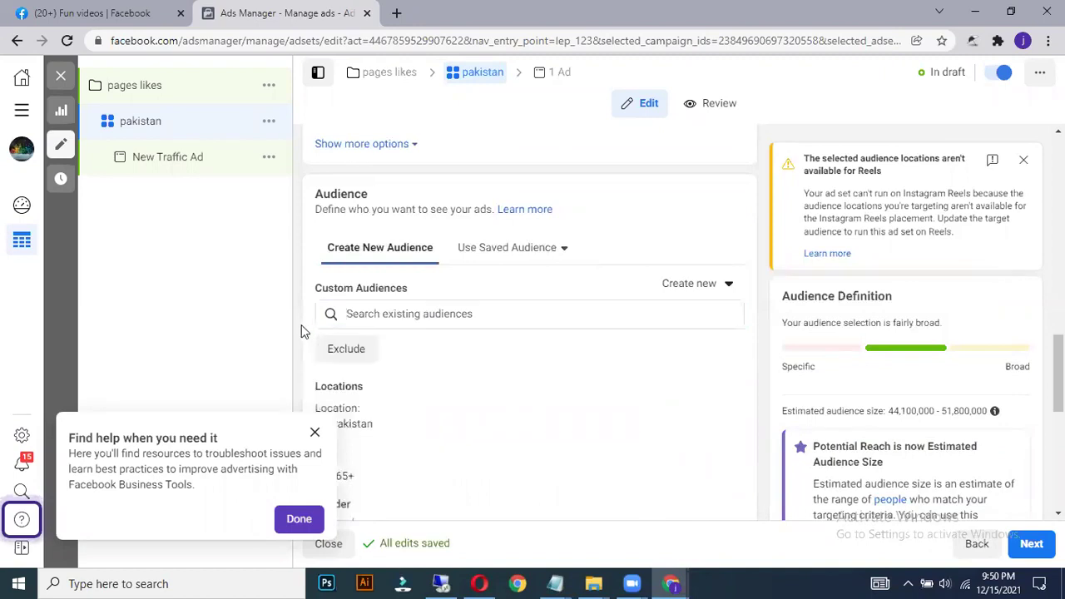
# Set the audience's age range to 15–35 and dismiss the help tip
pyautogui.scroll(-2, 302, 332)
pyautogui.scroll(-4, 357, 337)
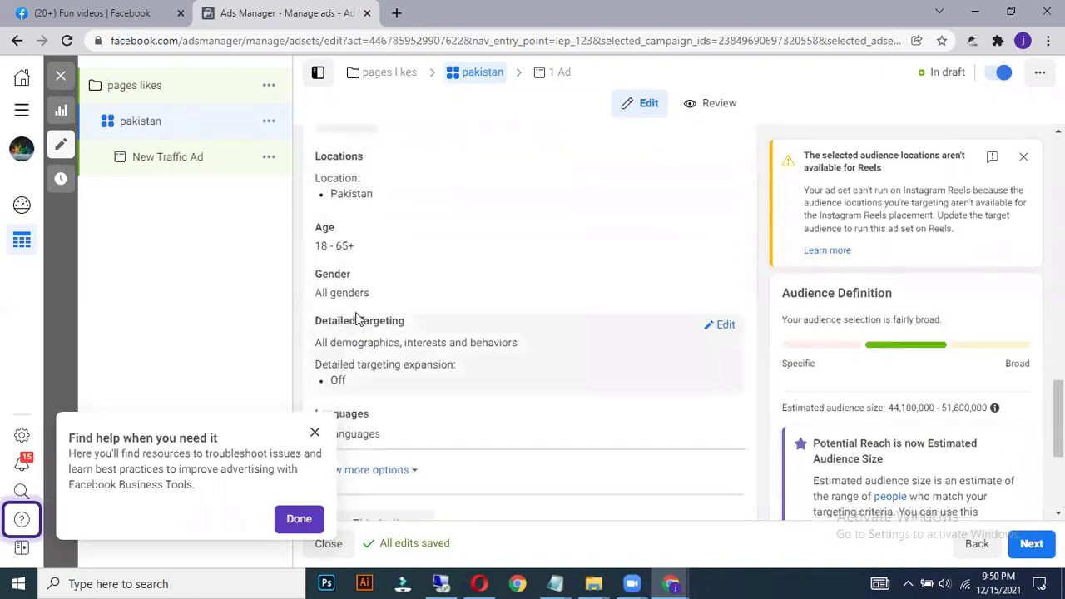
pyautogui.click(724, 226)
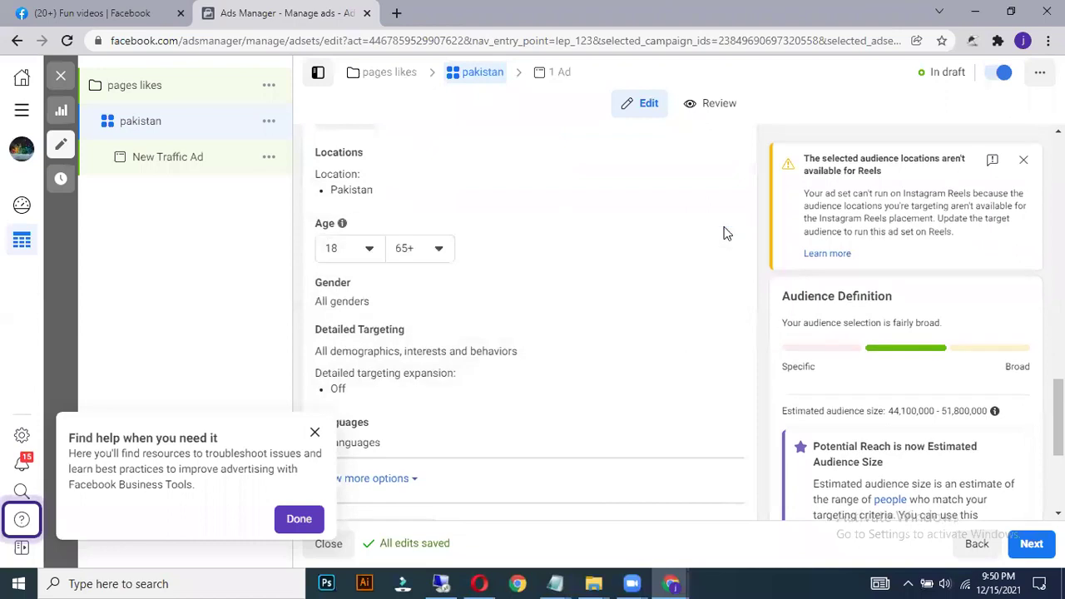
pyautogui.click(371, 247)
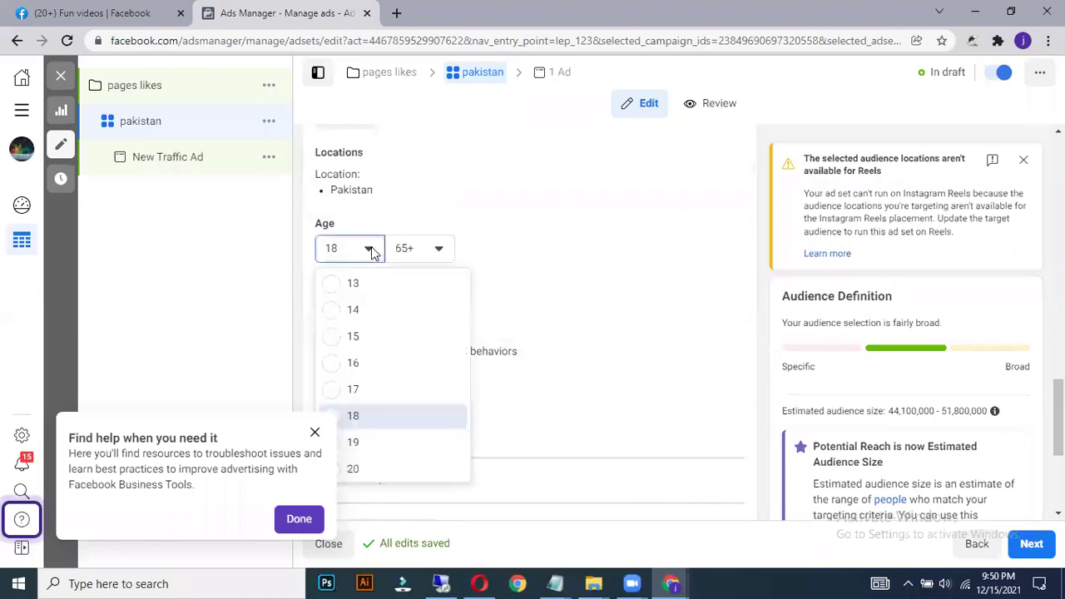
pyautogui.click(373, 337)
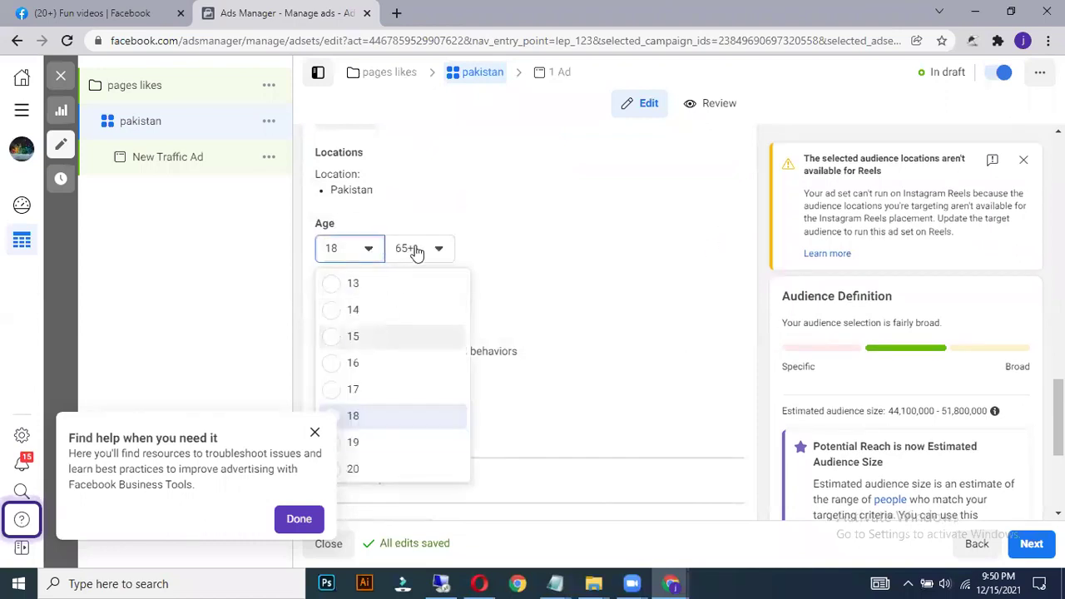
pyautogui.click(418, 248)
pyautogui.scroll(4, 415, 347)
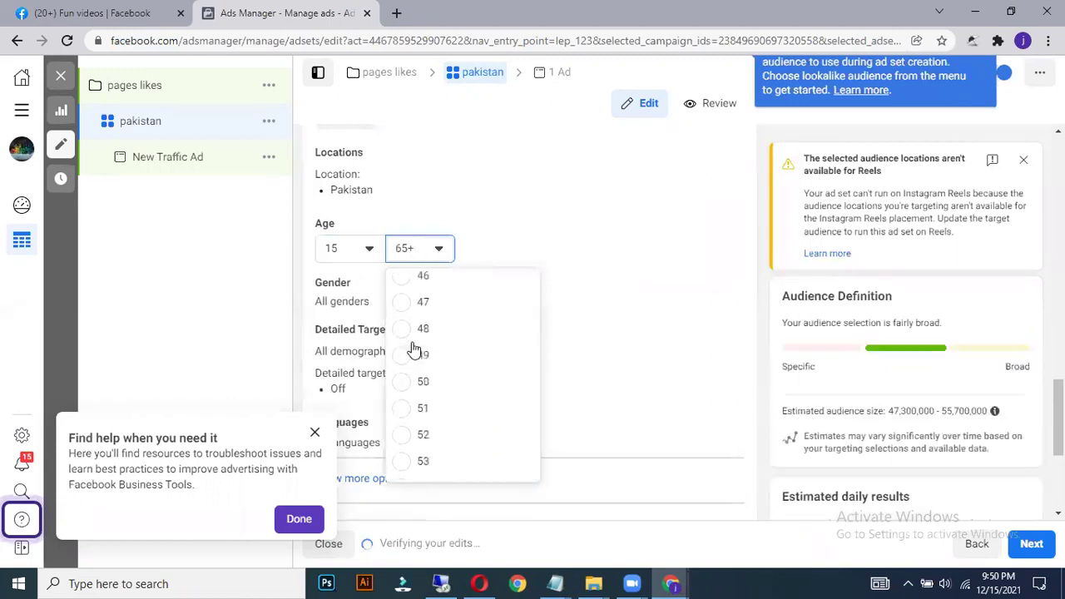
pyautogui.scroll(2, 419, 366)
pyautogui.scroll(-3, 419, 380)
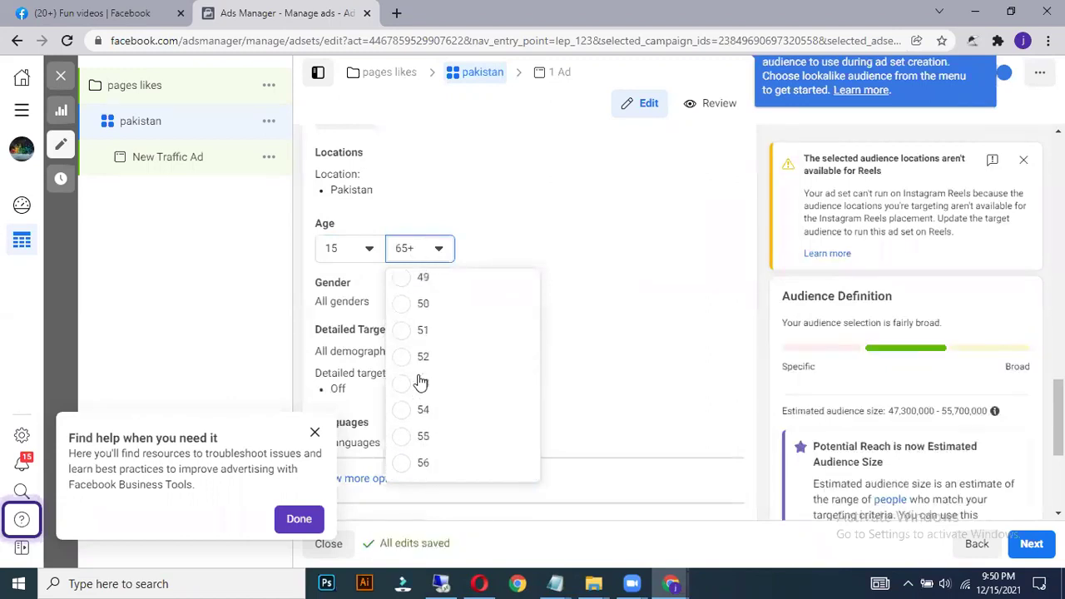
pyautogui.scroll(3, 420, 371)
pyautogui.scroll(2, 420, 360)
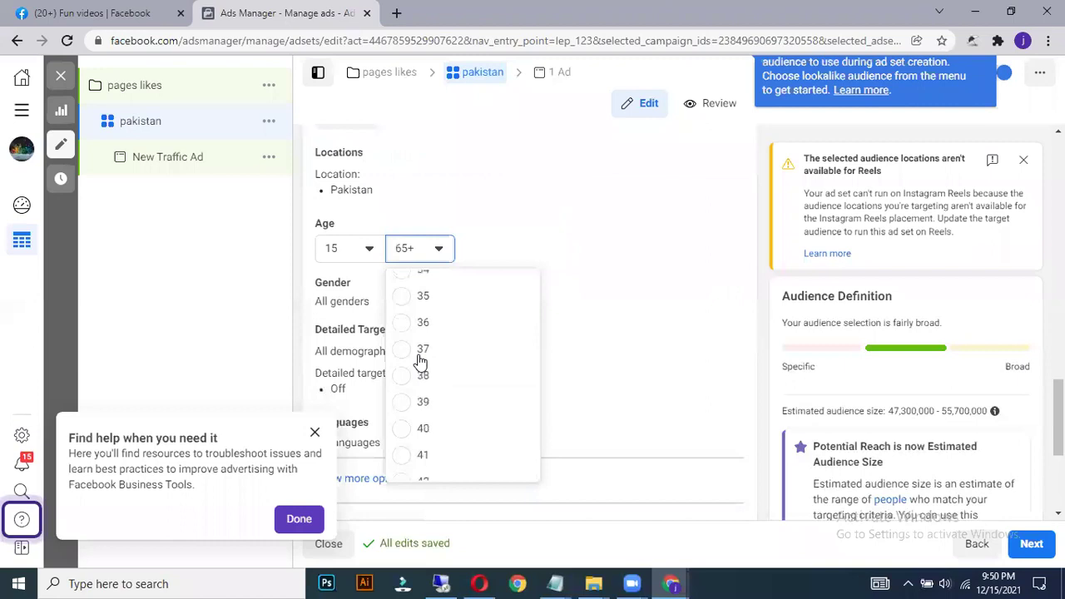
pyautogui.click(423, 295)
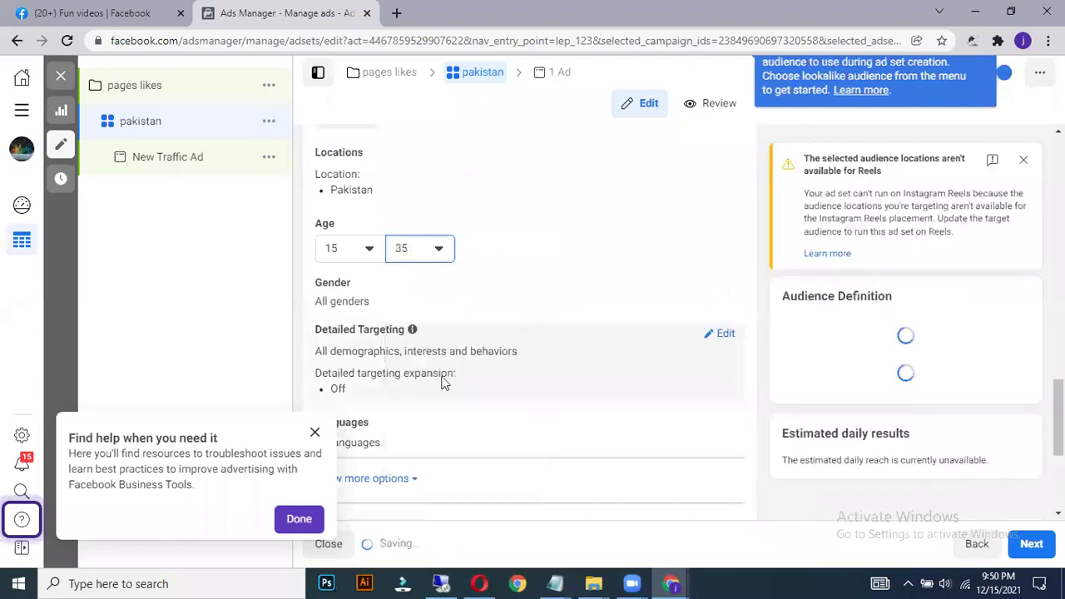
pyautogui.click(314, 432)
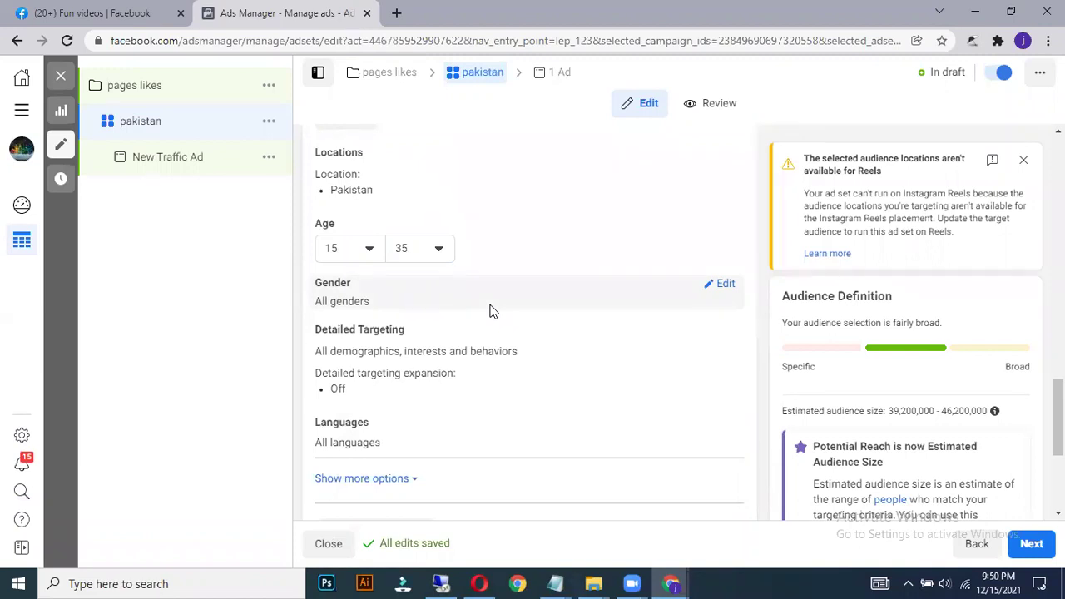
# Continue to the ad settings and check which Instagram accounts and Facebook Pages are available as the ad's identity
pyautogui.scroll(-2, 491, 311)
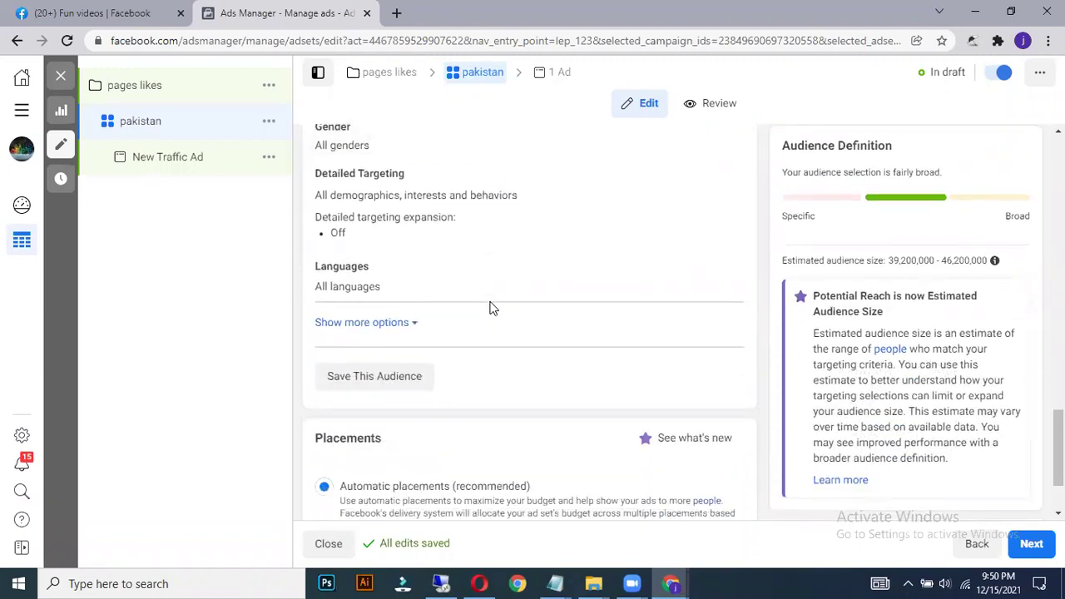
pyautogui.scroll(-1, 491, 309)
pyautogui.click(1028, 543)
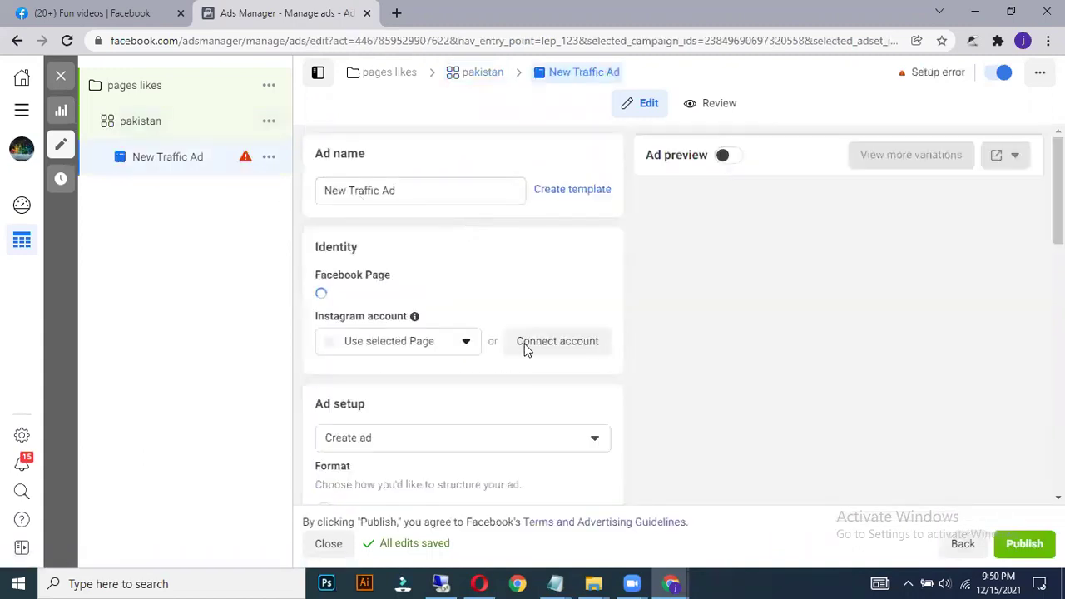
pyautogui.click(459, 361)
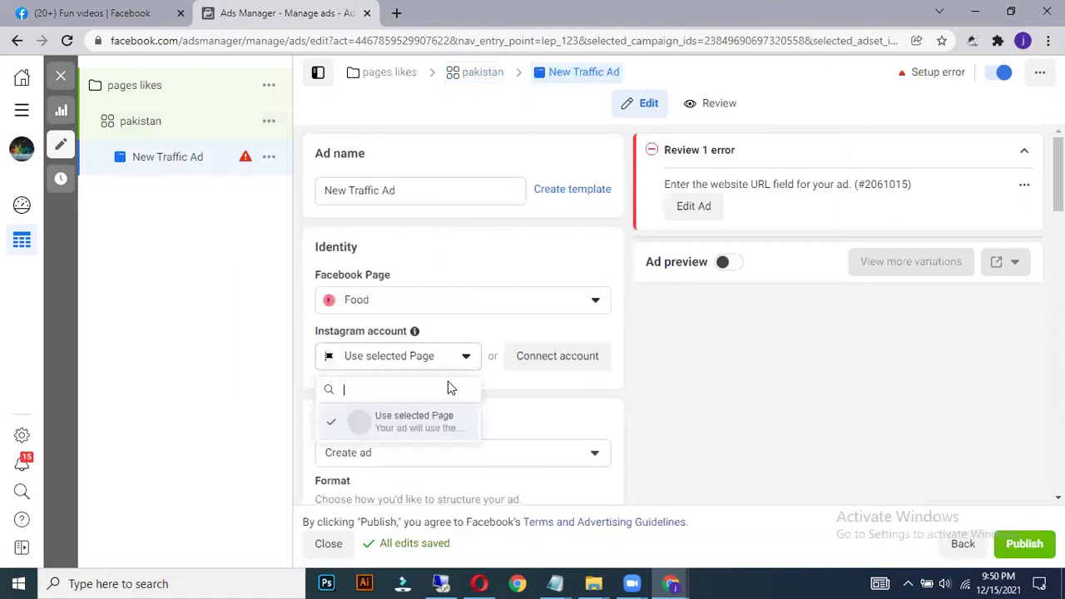
pyautogui.click(416, 301)
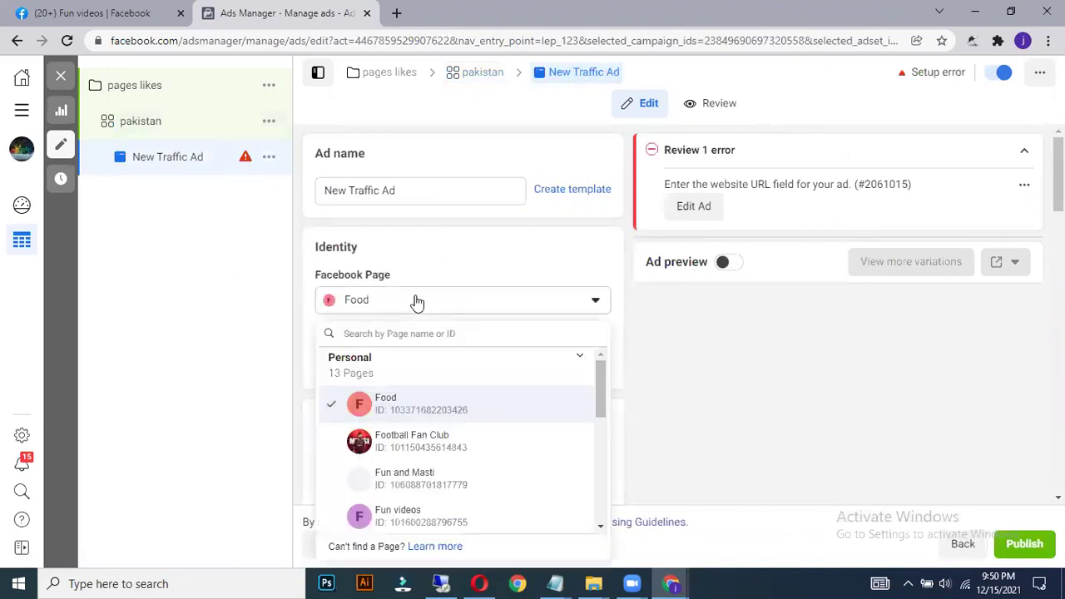
pyautogui.click(416, 301)
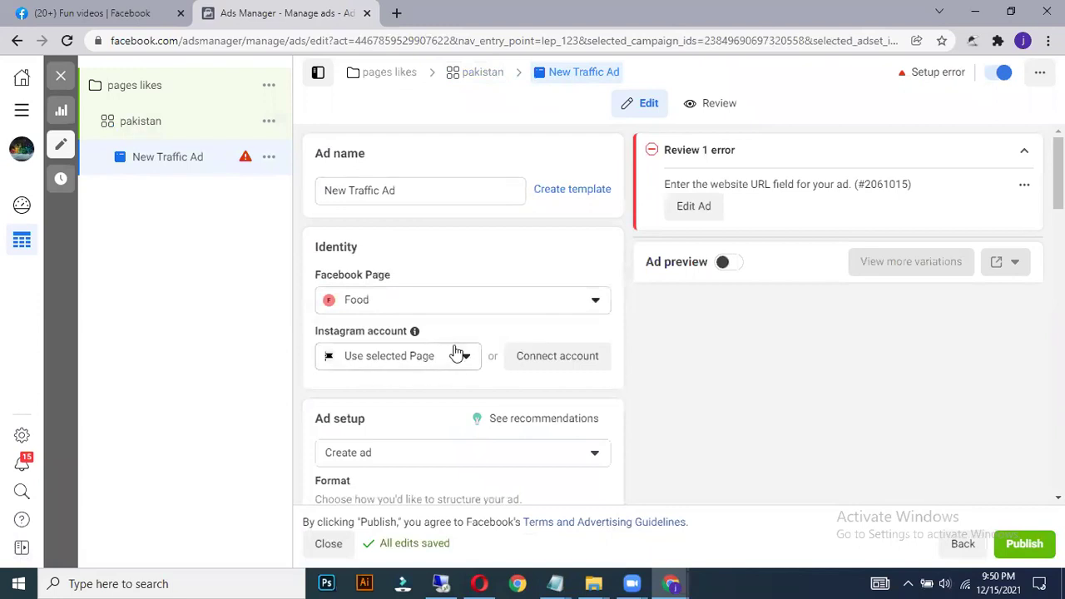
# Add the account image "centi likes.PNG" as the ad's media and complete the media setup with its default crop and optimization
pyautogui.scroll(-4, 432, 239)
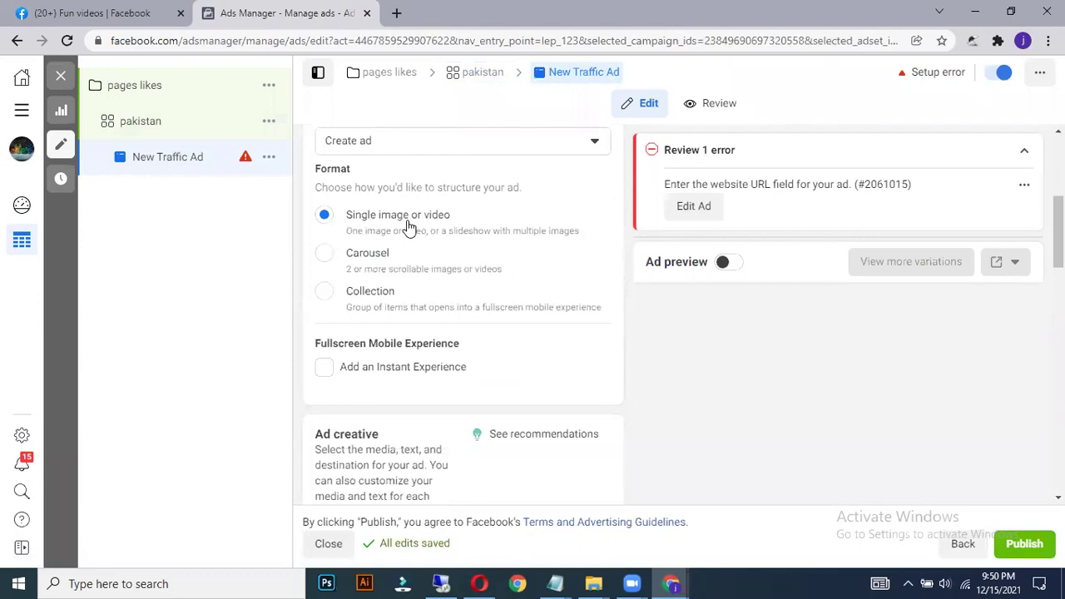
pyautogui.scroll(-1, 473, 227)
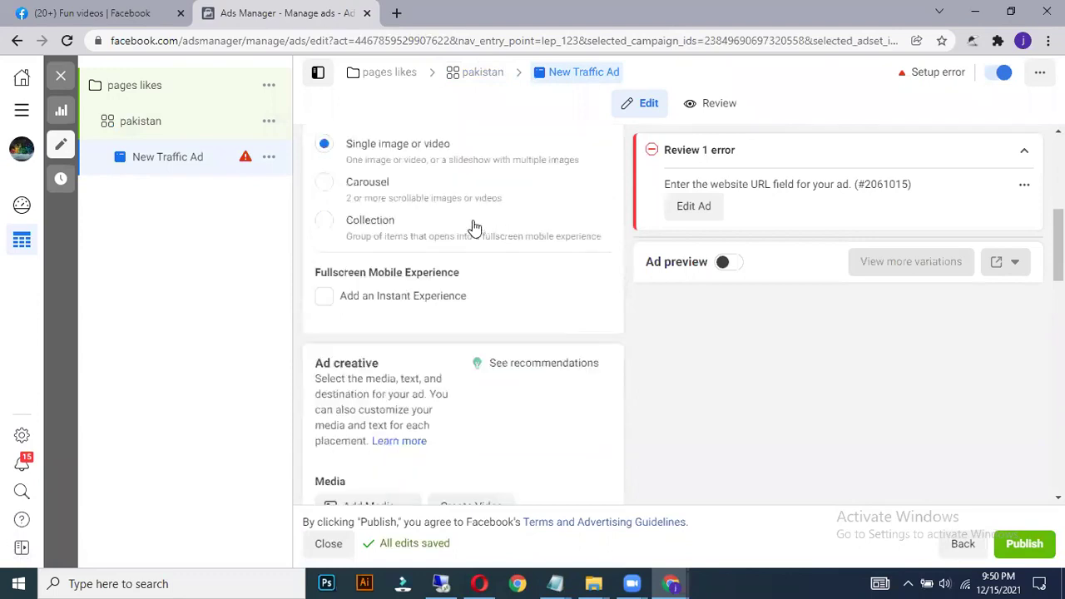
pyautogui.scroll(-2, 472, 228)
pyautogui.scroll(-1, 473, 228)
pyautogui.click(392, 265)
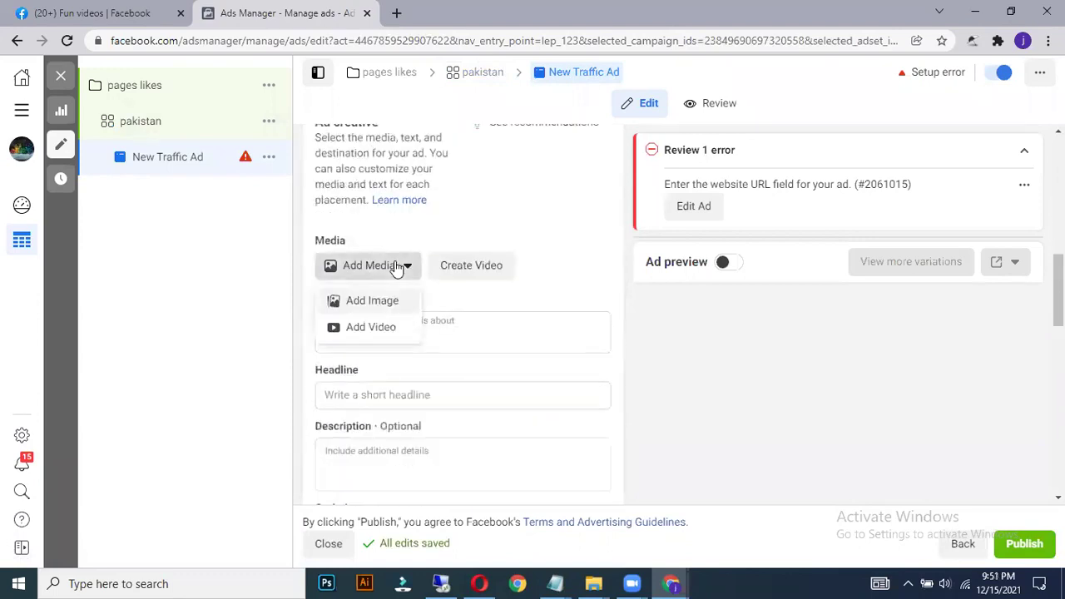
pyautogui.click(385, 305)
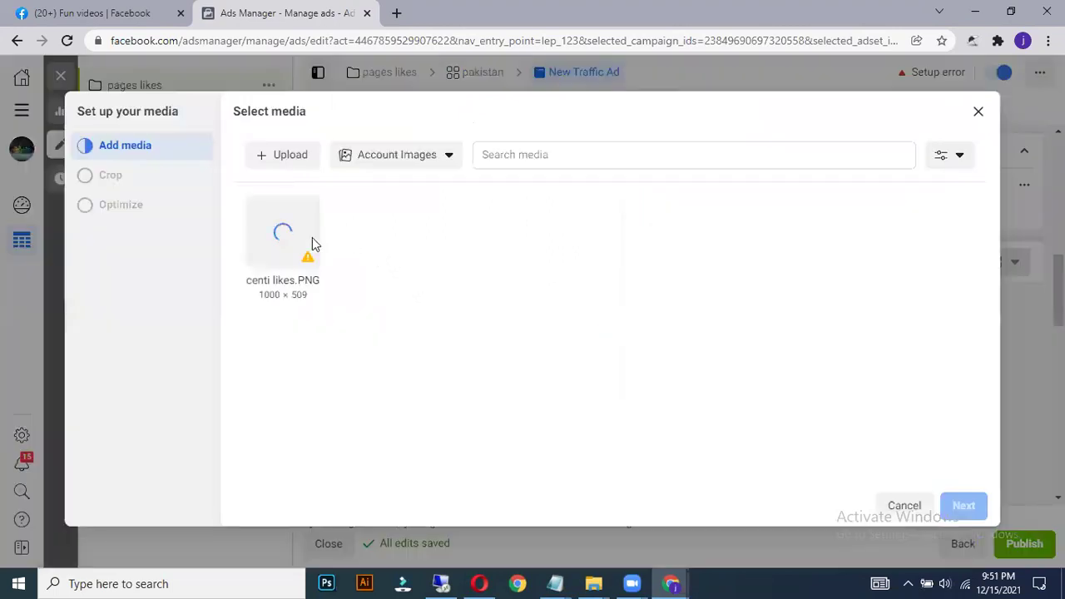
pyautogui.click(291, 241)
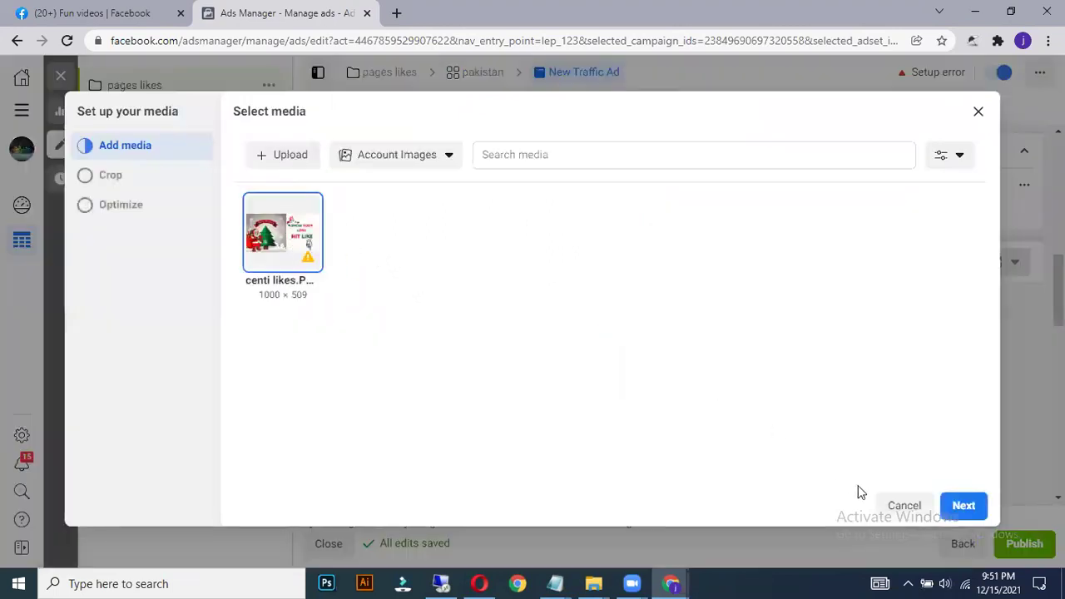
pyautogui.click(962, 506)
pyautogui.click(962, 506)
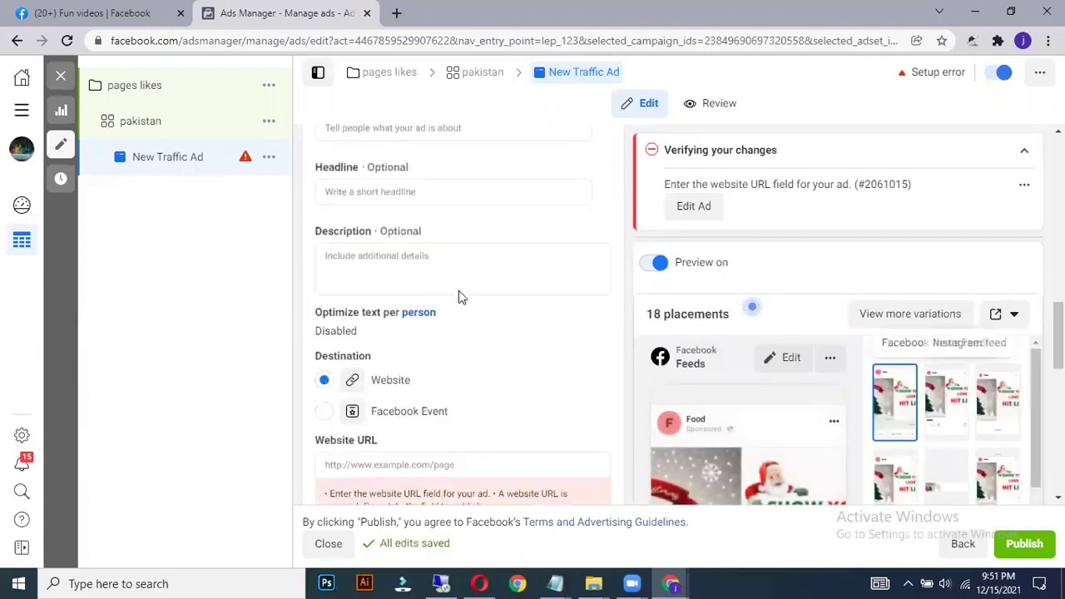
# Set the ad's primary text to "if you want free gift then like"
pyautogui.scroll(3, 428, 280)
pyautogui.click(376, 358)
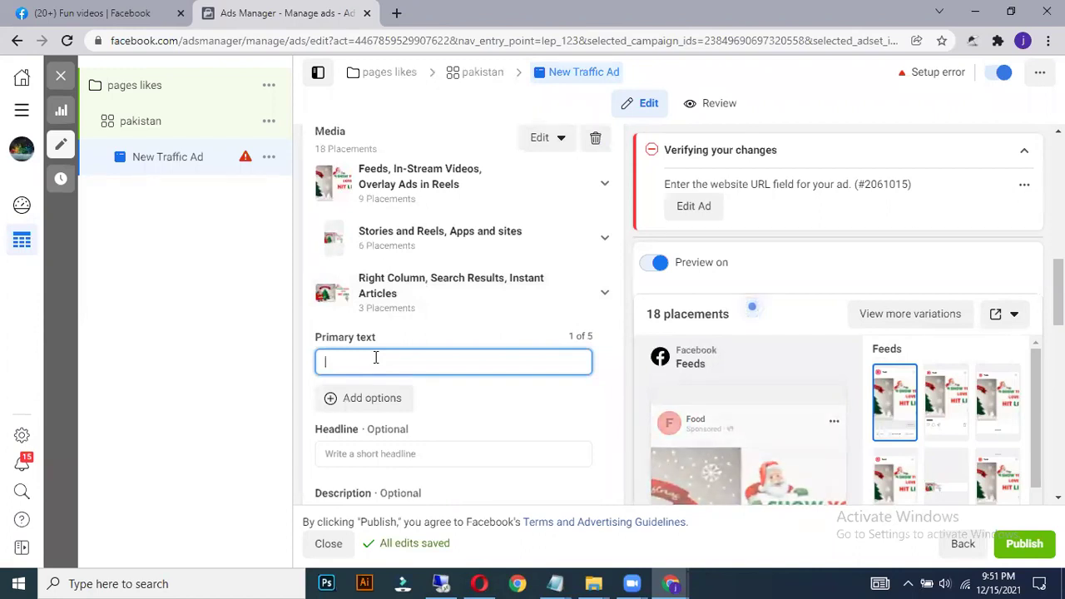
pyautogui.write('If')
pyautogui.write(' you want ')
pyautogui.write('free gift ')
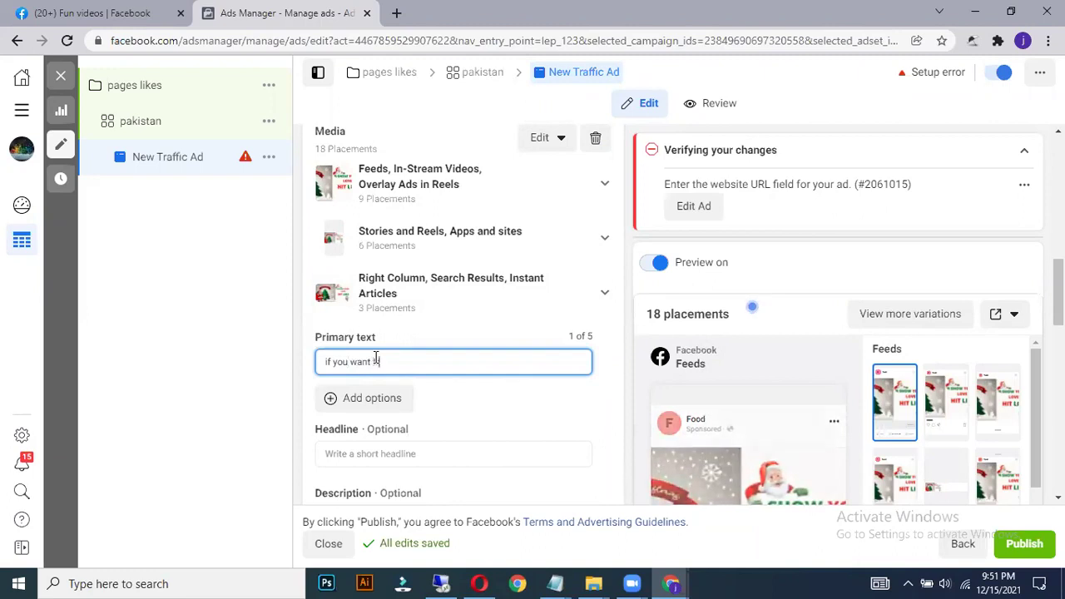
pyautogui.write('then')
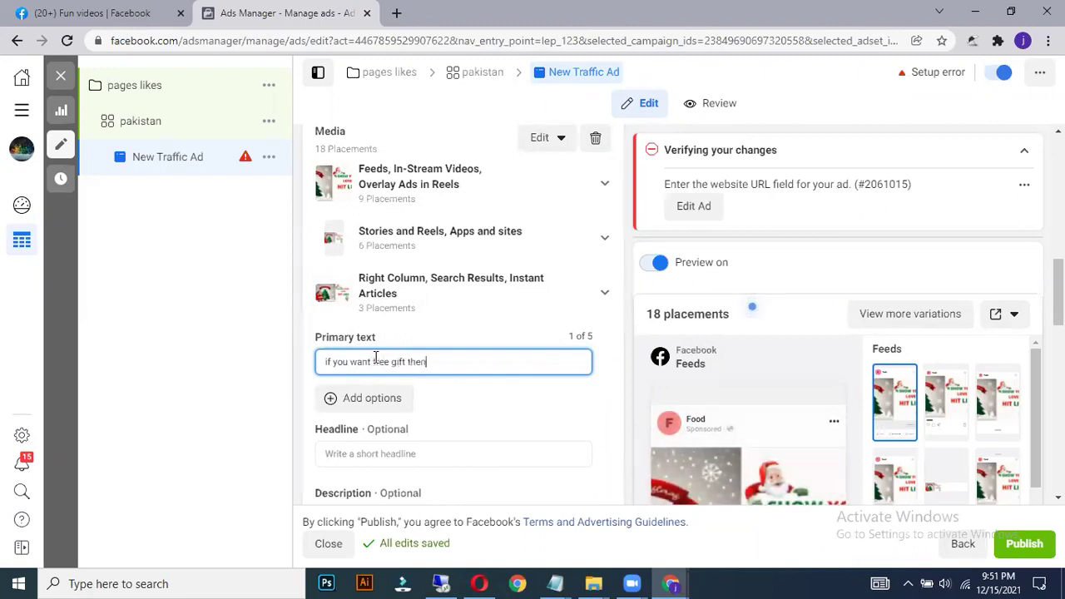
pyautogui.write(' I')
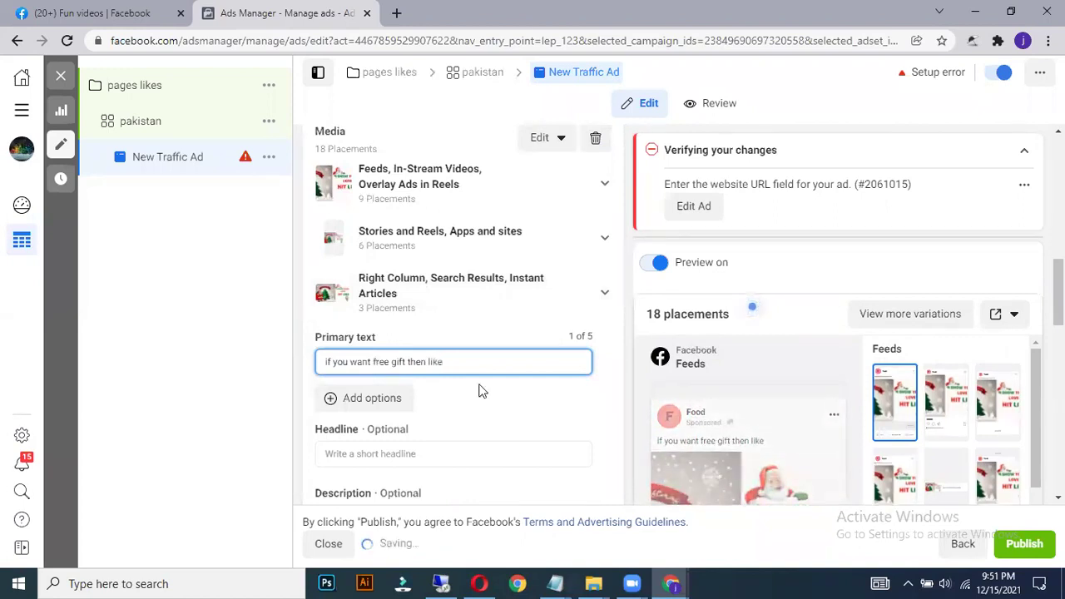
# Check the country and currency choices in the Location and Currency settings
pyautogui.scroll(-2, 480, 381)
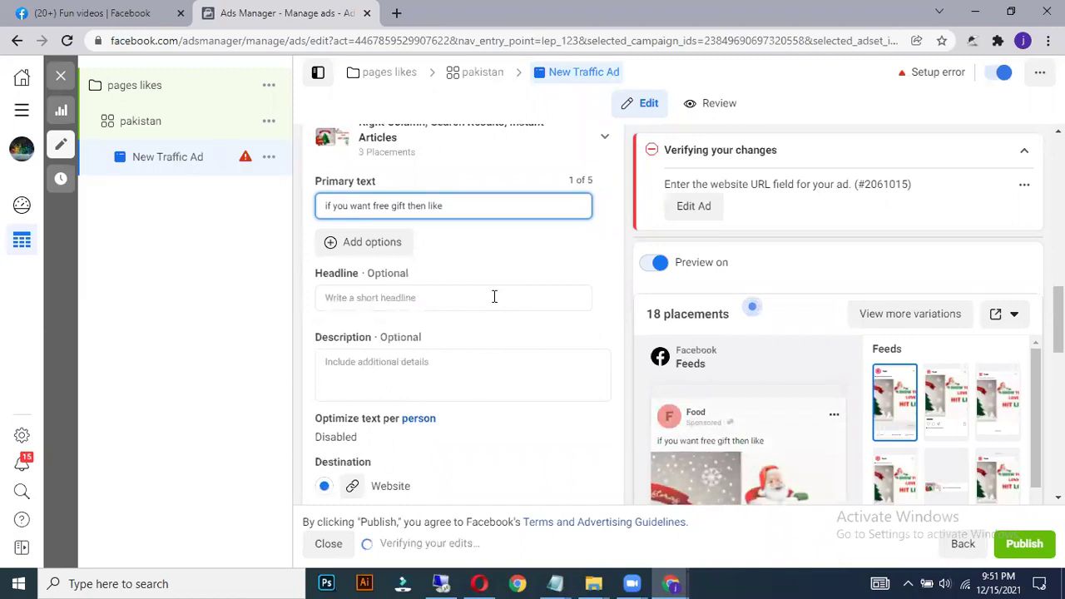
pyautogui.click(480, 258)
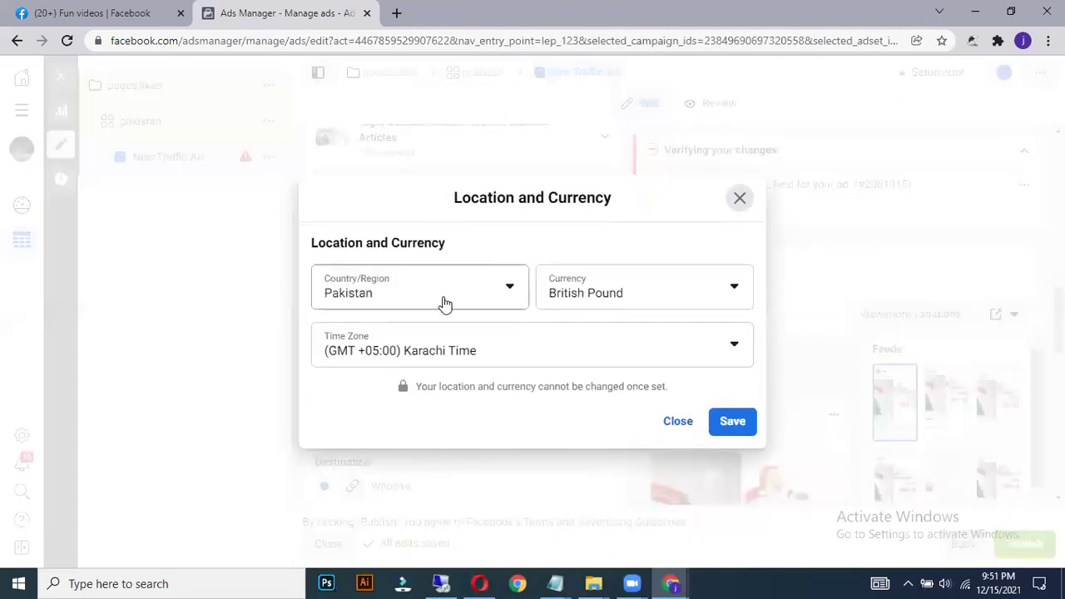
pyautogui.click(591, 303)
pyautogui.click(623, 296)
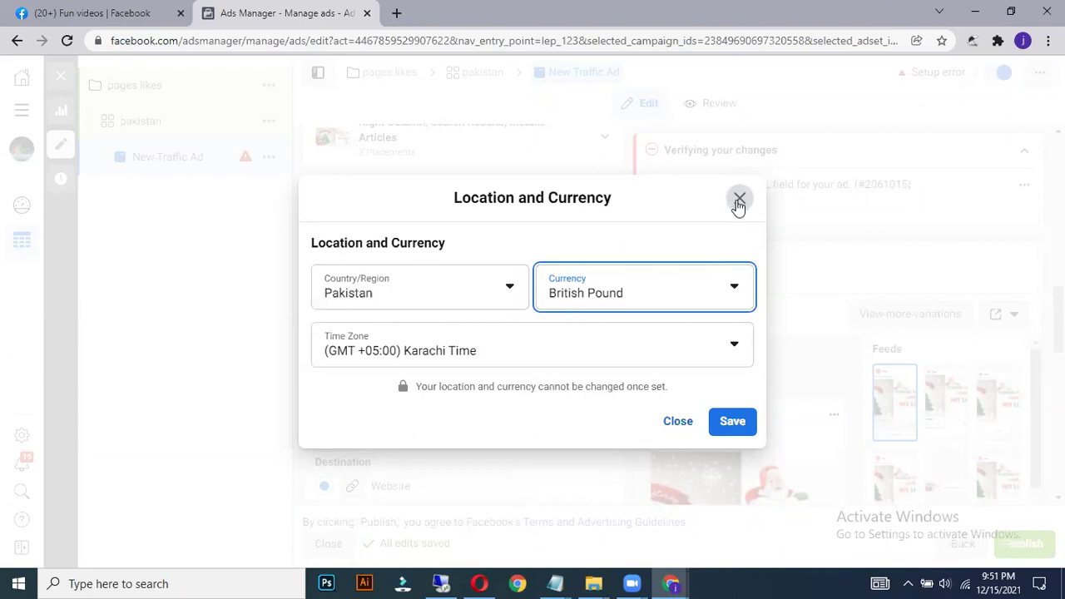
# Look over the Ad Center overview of the Fun videos Page and return to the Ads Manager tab
pyautogui.click(75, 11)
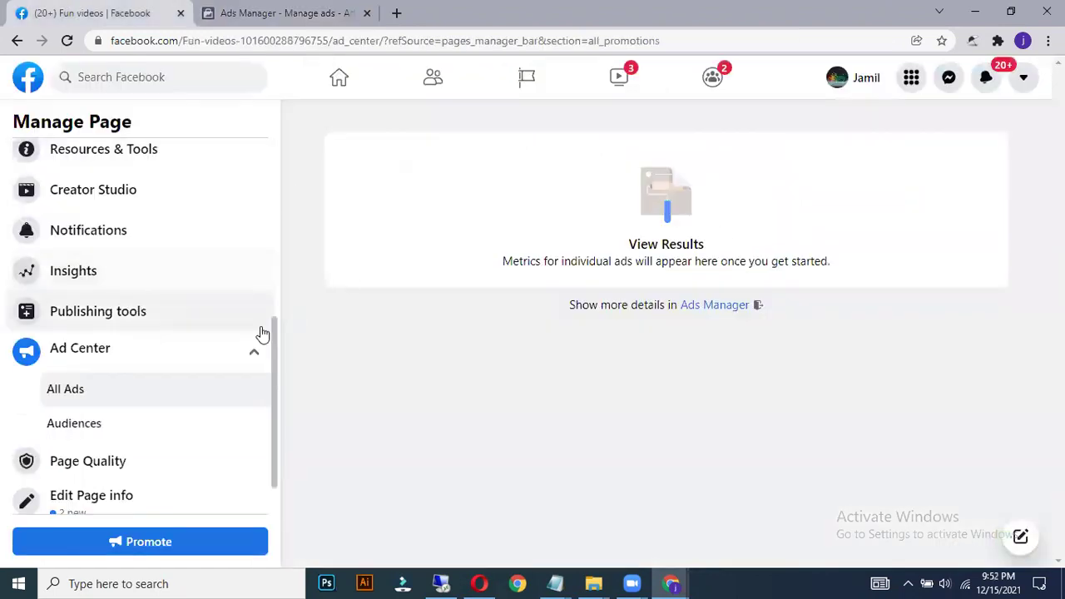
pyautogui.click(145, 341)
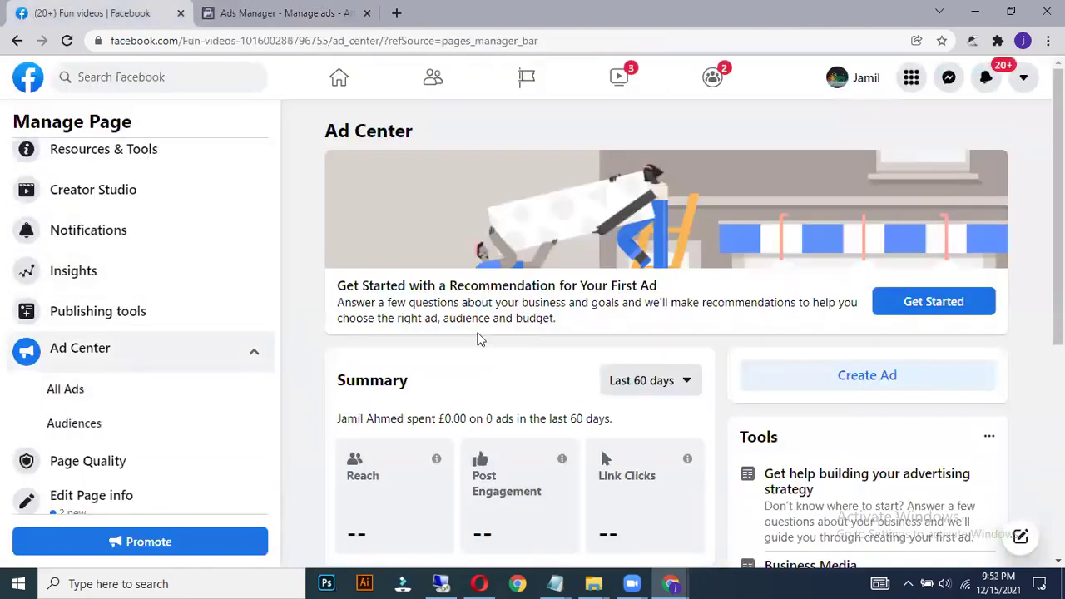
pyautogui.scroll(-2, 480, 339)
pyautogui.click(250, 12)
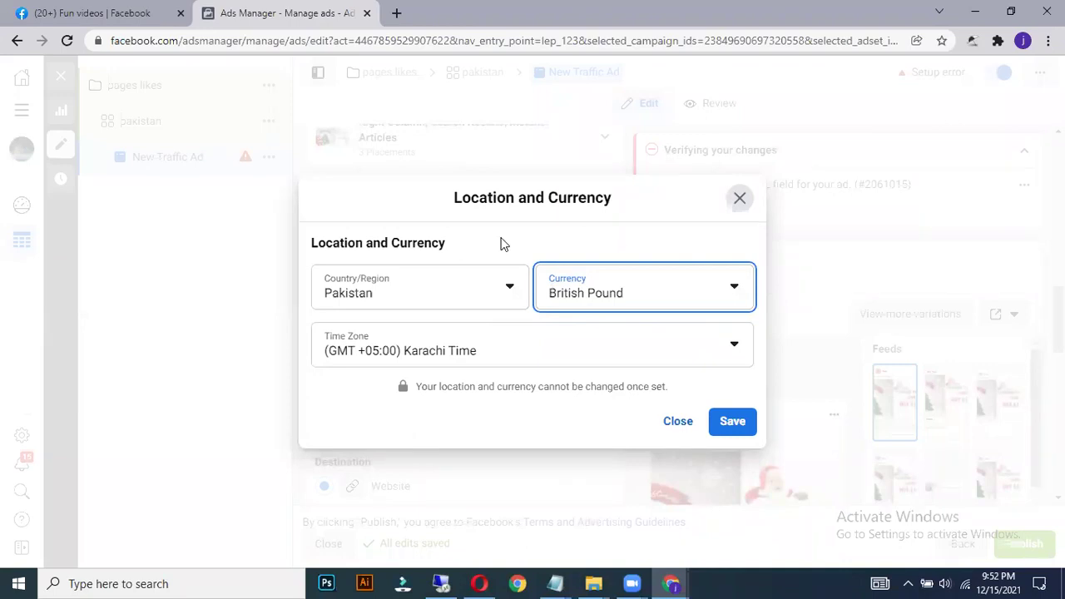
# Close the Ads Manager tab and go back to the Facebook Page tab
pyautogui.click(108, 13)
pyautogui.click(309, 9)
pyautogui.hotkey('ctrl', 'w')
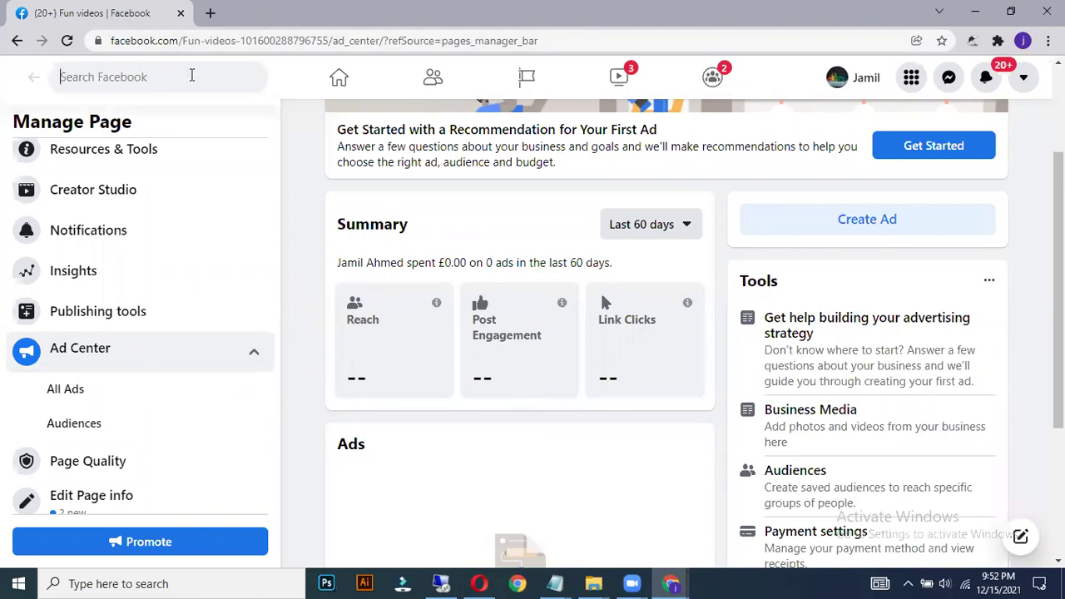
# Search Facebook for "socail pakistan" and open the Social Pakistan page
pyautogui.write('socail pakistan')
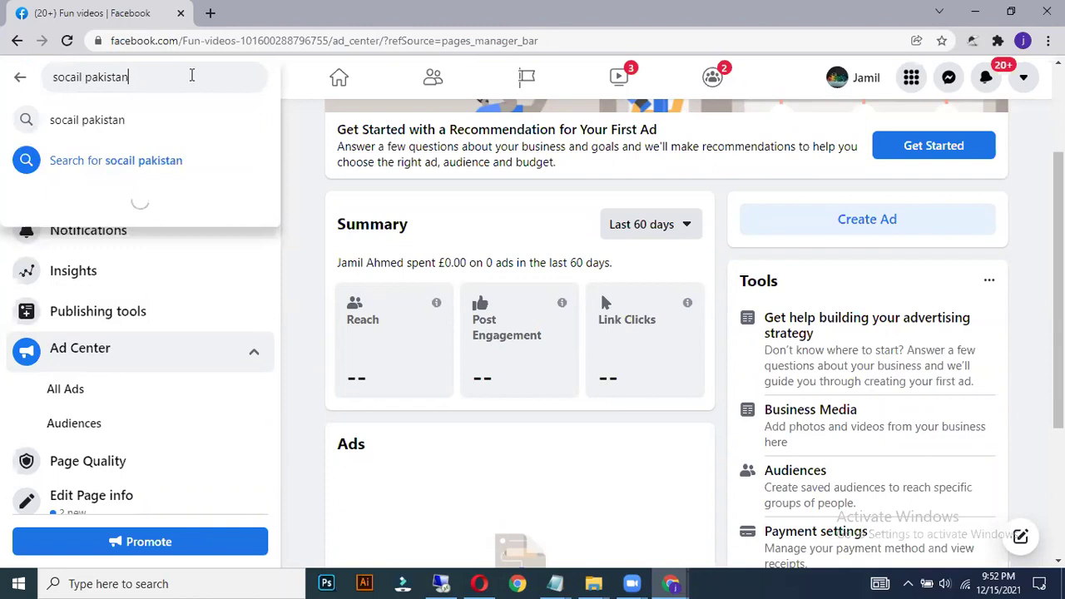
pyautogui.press('Return')
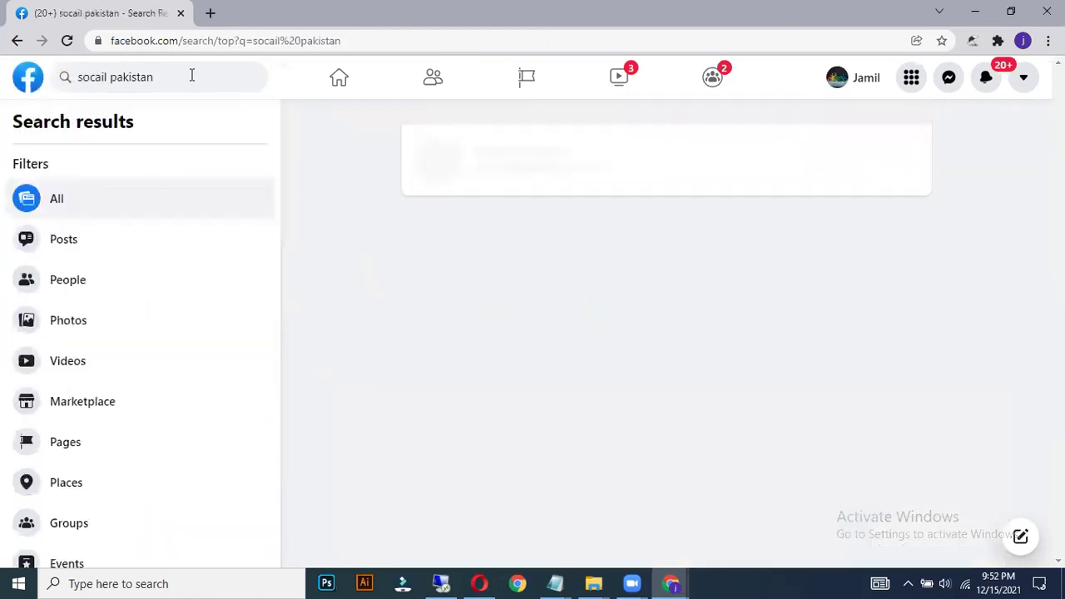
pyautogui.click(505, 149)
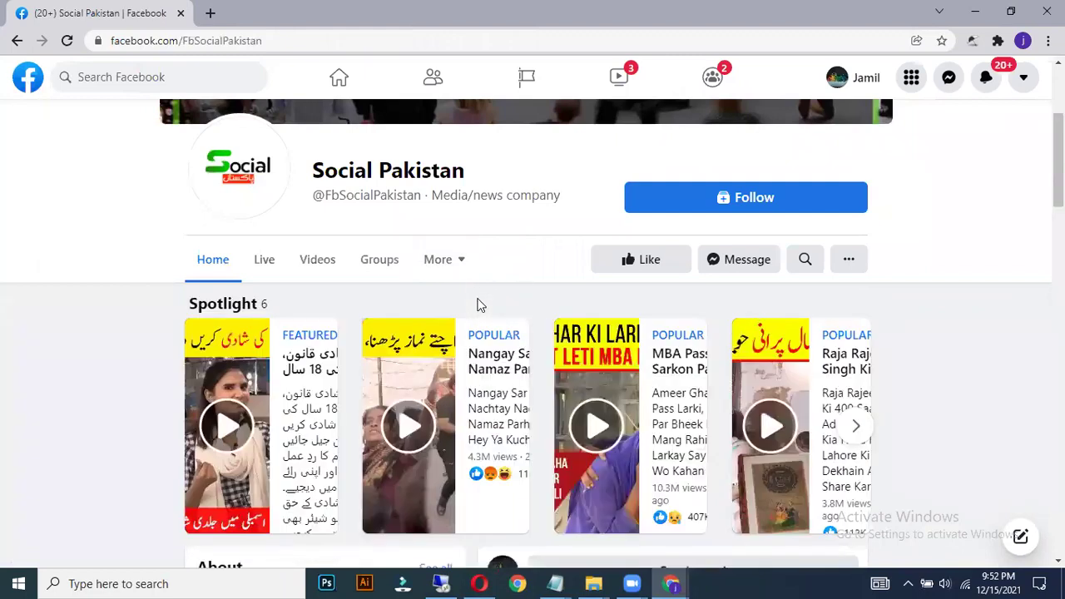
# Review Social Pakistan's full Page Transparency details, including all manager locations, and close them
pyautogui.scroll(-4, 477, 306)
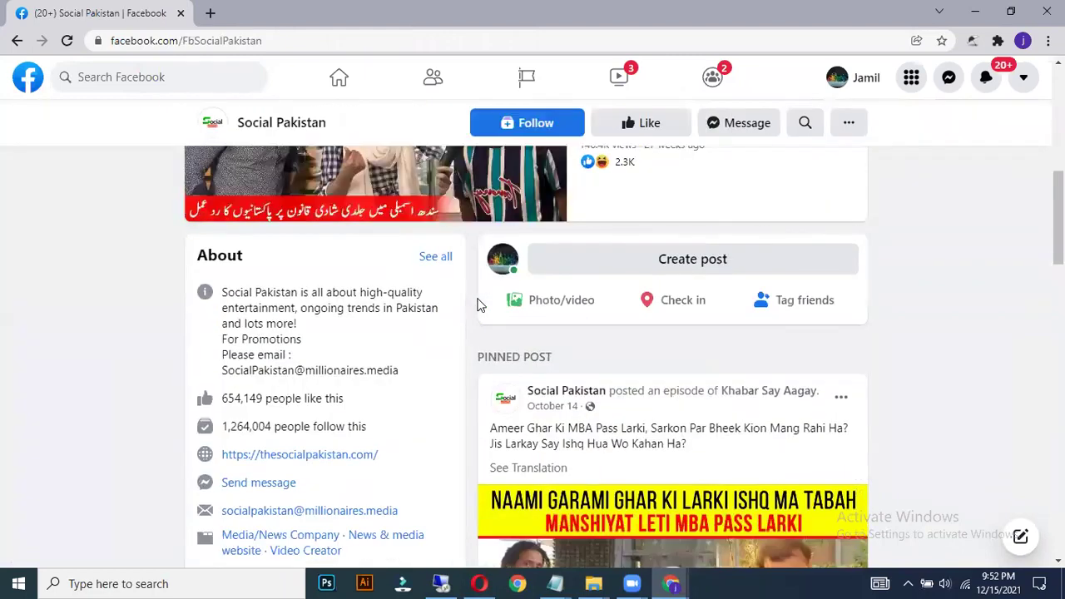
pyautogui.scroll(-15, 414, 339)
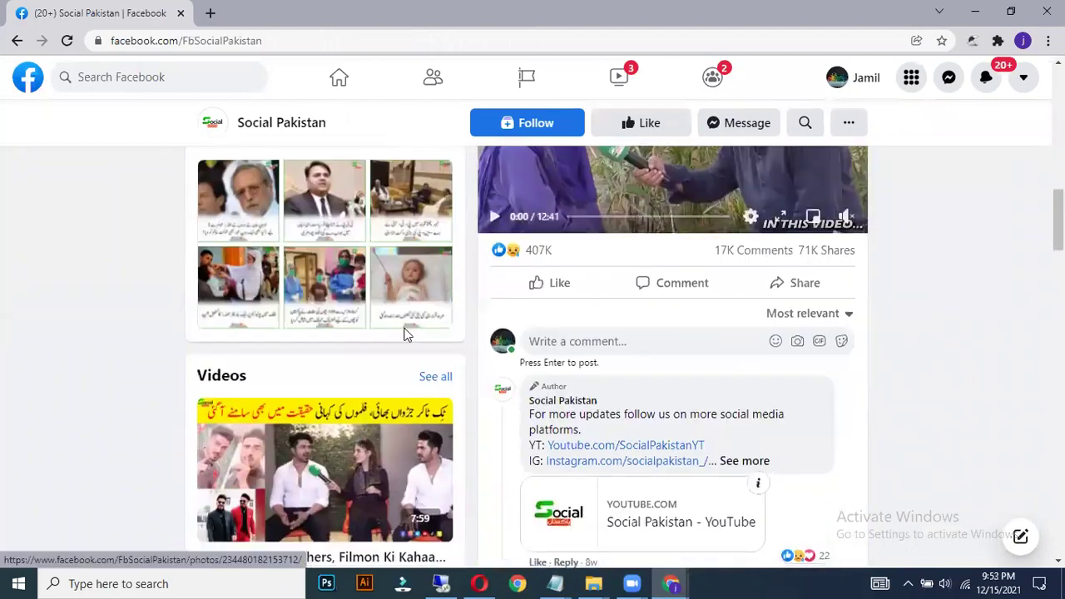
pyautogui.scroll(-1, 406, 331)
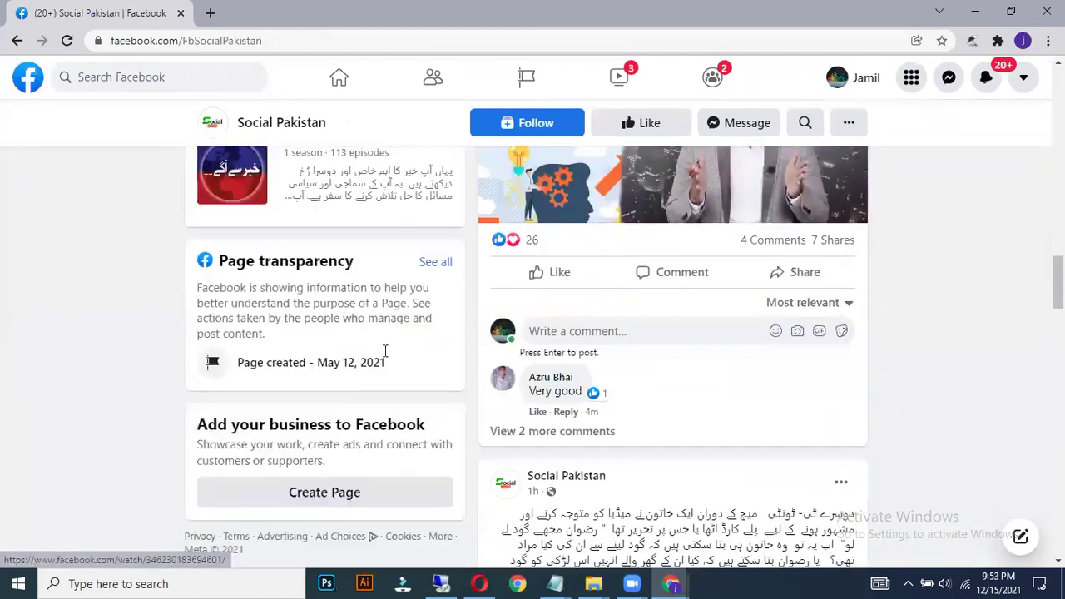
pyautogui.click(428, 265)
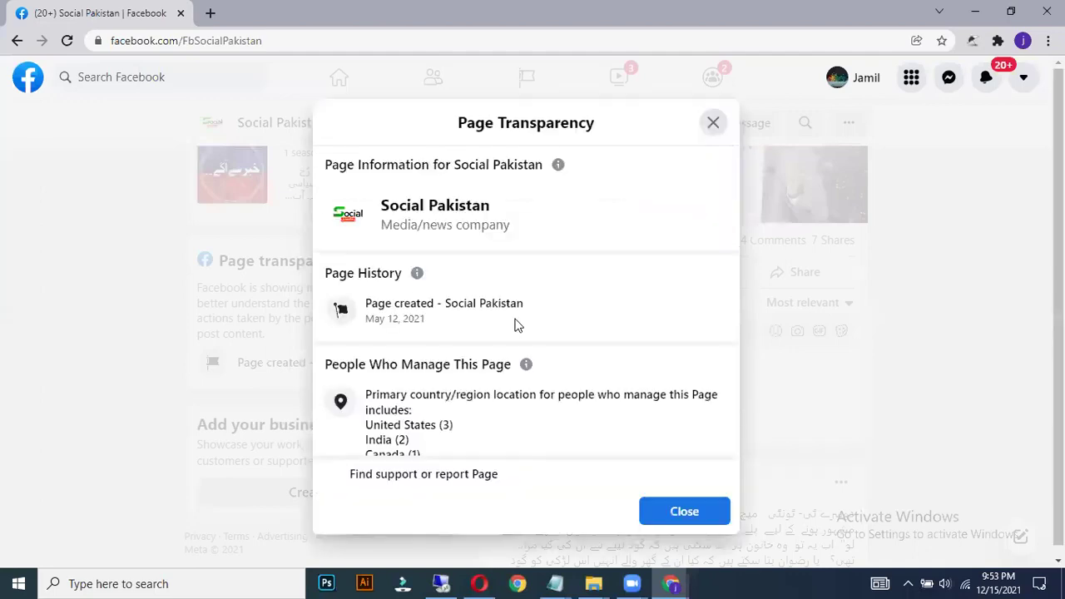
pyautogui.scroll(-3, 514, 325)
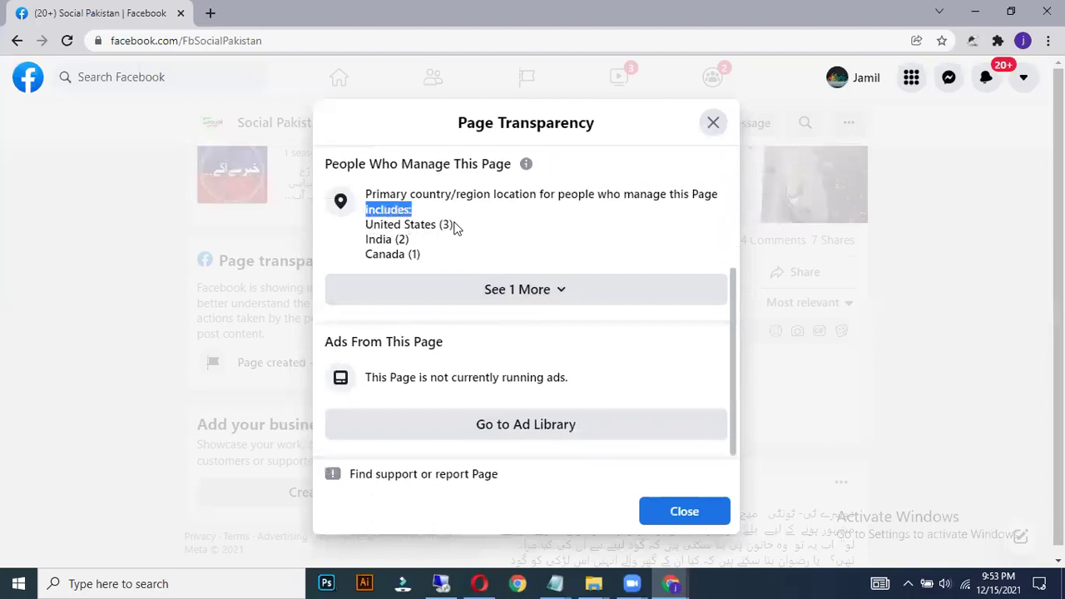
pyautogui.click(452, 293)
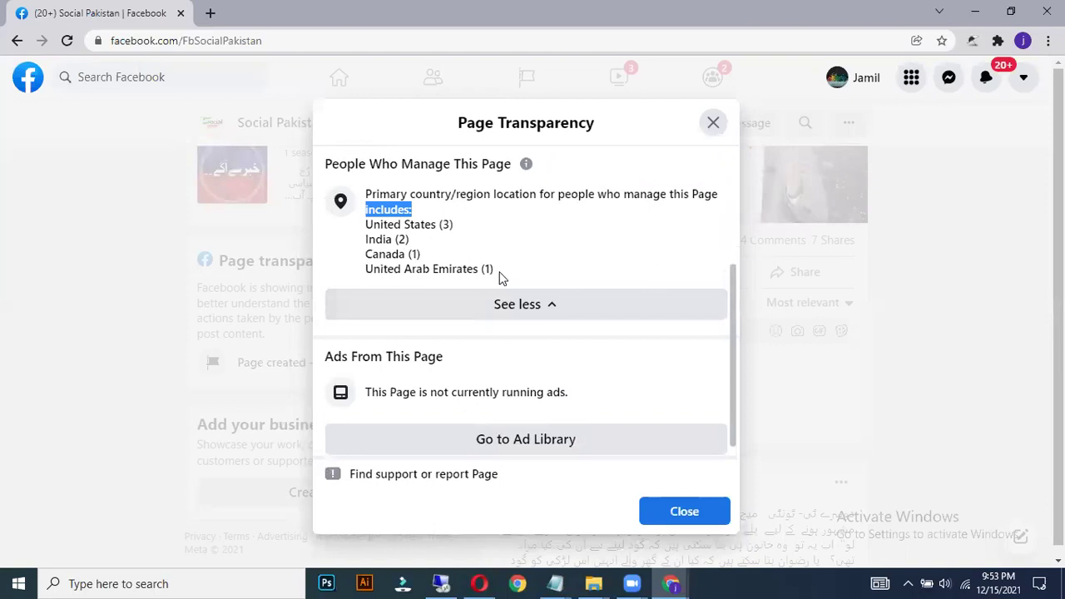
pyautogui.moveTo(356, 240); pyautogui.dragTo(360, 223)
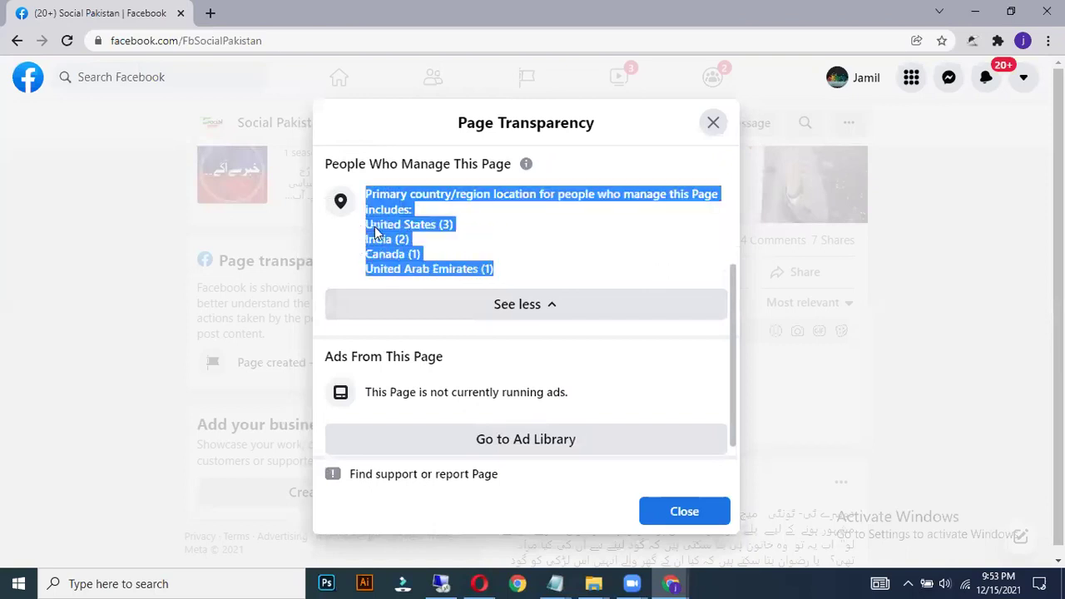
pyautogui.click(379, 229)
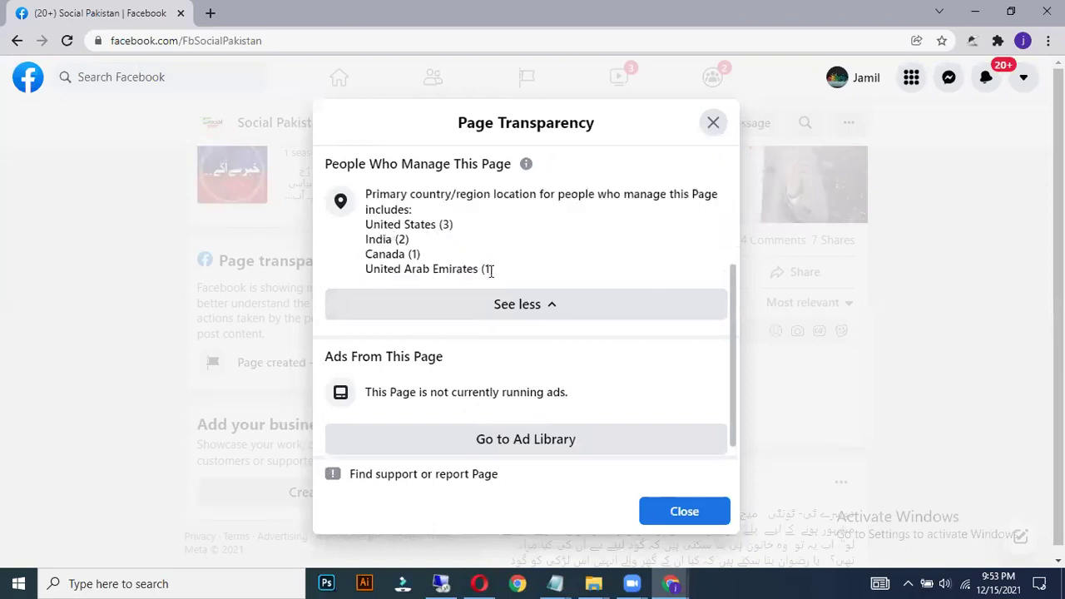
pyautogui.moveTo(403, 253); pyautogui.dragTo(371, 216)
pyautogui.click(128, 230)
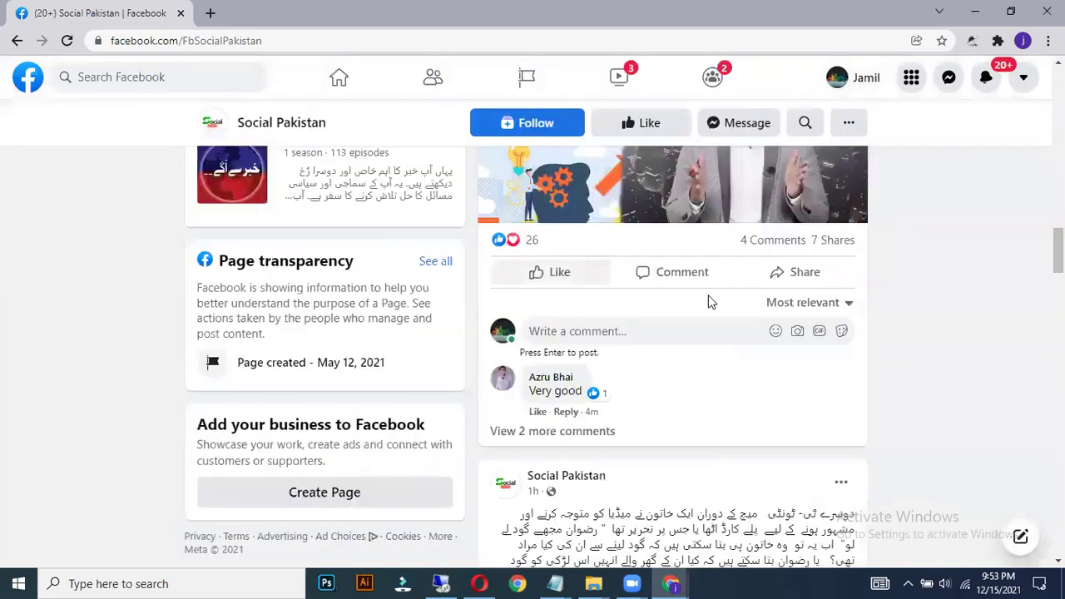
# Browse Social Pakistan's posts, briefly viewing the "Sar e Aam Naa-Jaaez Faroshi" video, and return to the start of the page
pyautogui.scroll(2, 708, 300)
pyautogui.scroll(2, 708, 300)
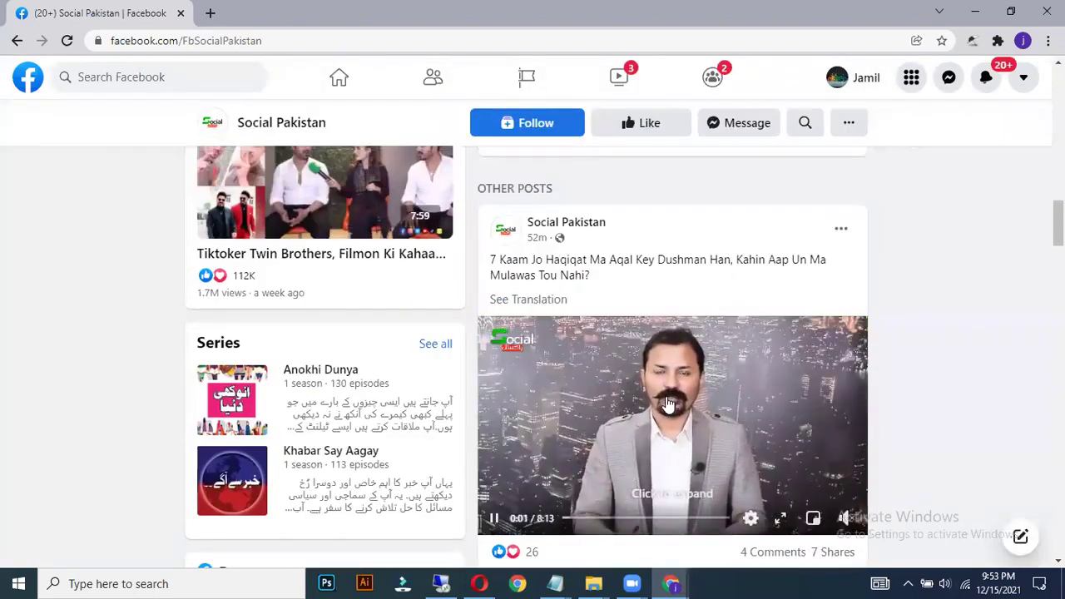
pyautogui.scroll(-10, 668, 403)
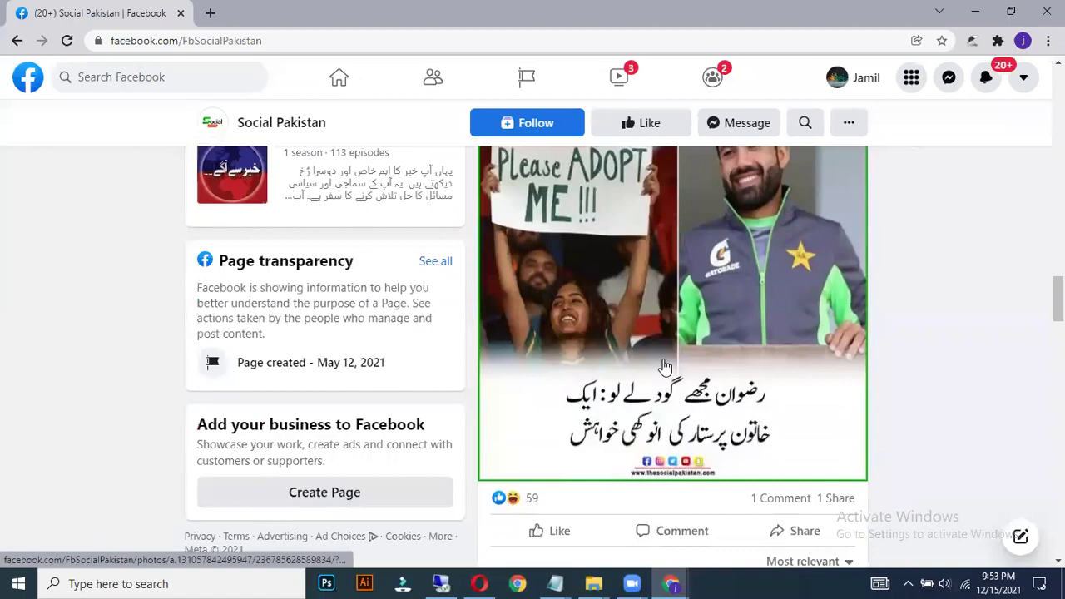
pyautogui.scroll(-10, 663, 364)
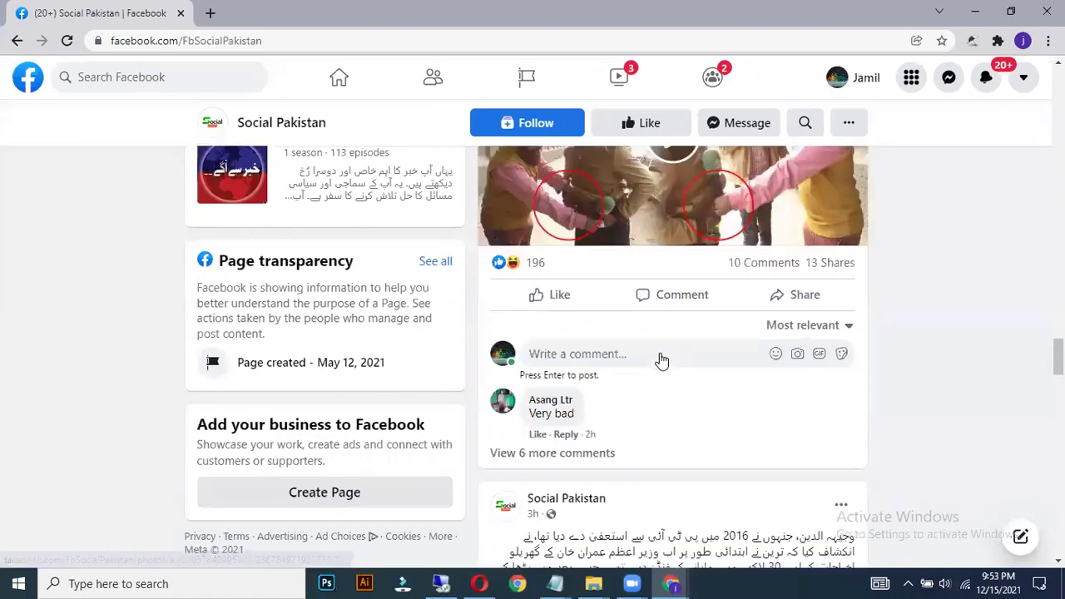
pyautogui.scroll(2, 658, 361)
pyautogui.click(661, 360)
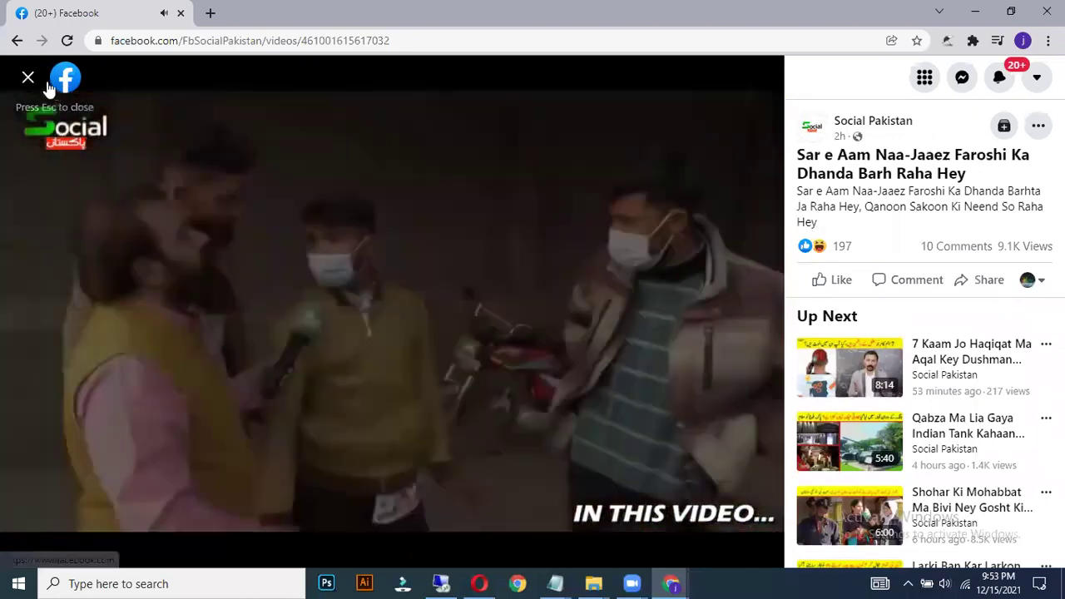
pyautogui.press('Escape')
pyautogui.scroll(-10, 560, 266)
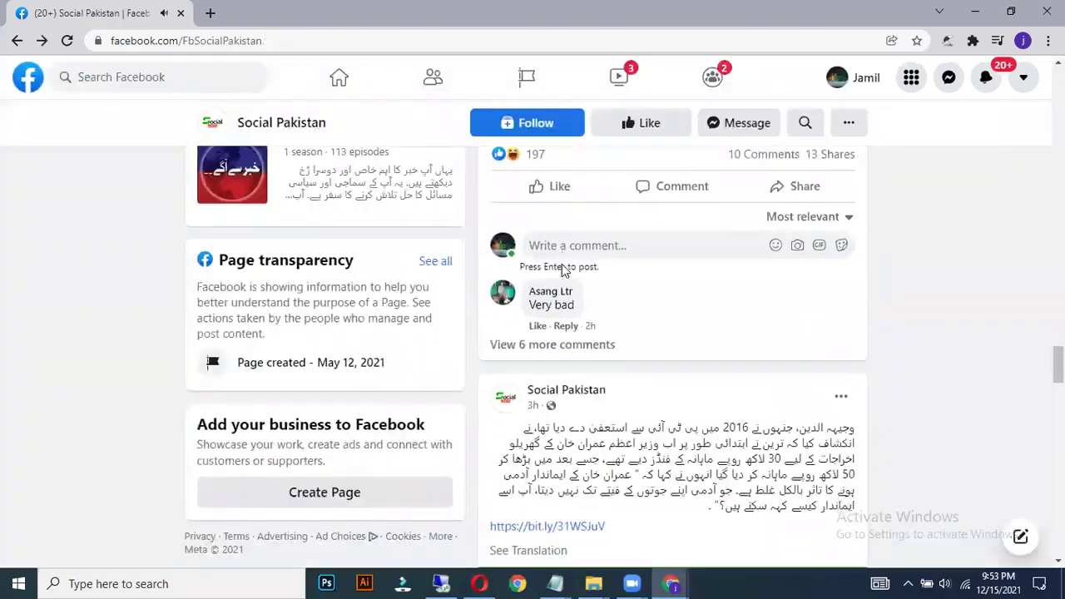
pyautogui.scroll(-10, 562, 270)
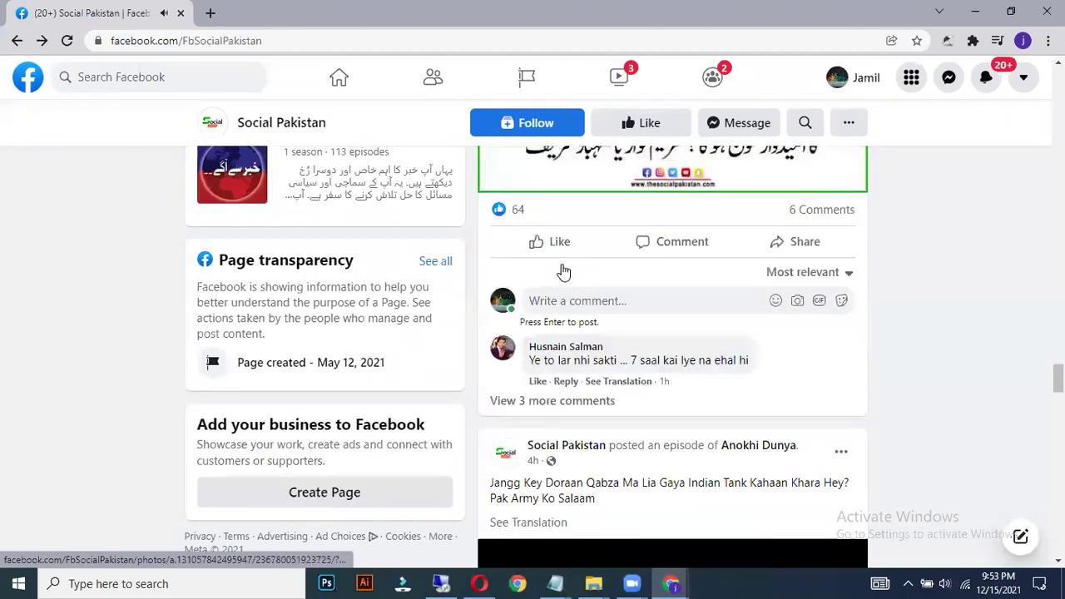
pyautogui.scroll(3, 564, 272)
pyautogui.scroll(20, 583, 275)
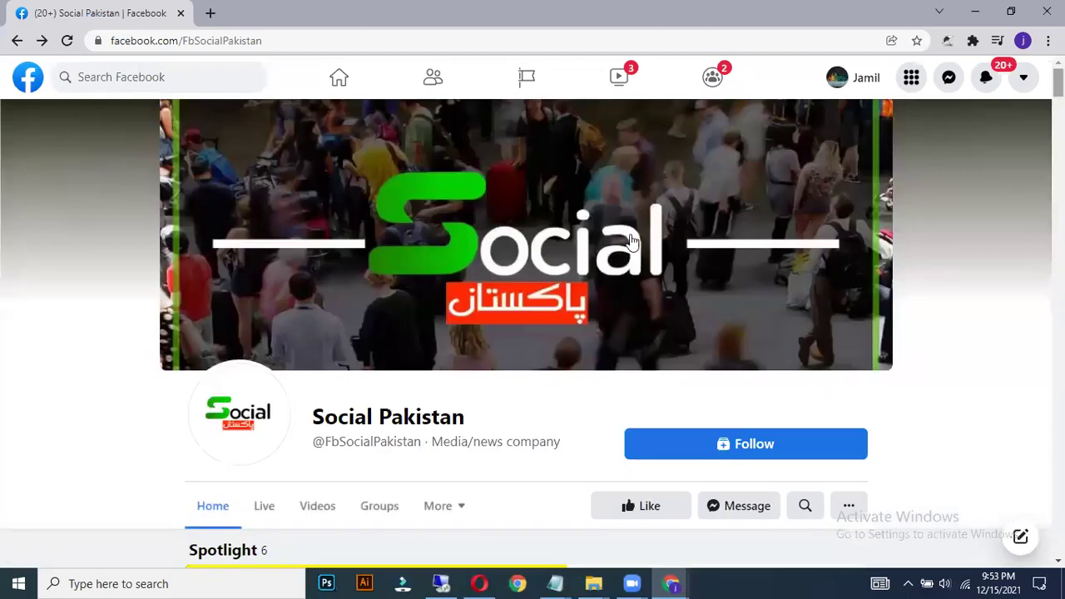
# Open Social Pakistan's videos and turn on the sound of the most popular one
pyautogui.scroll(-3, 631, 241)
pyautogui.click(310, 291)
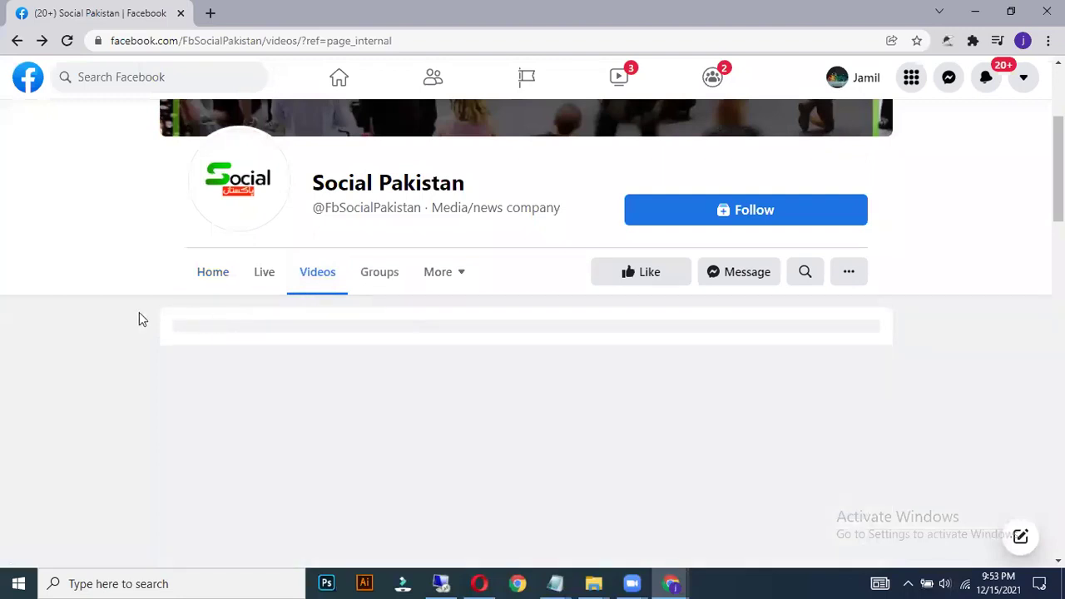
pyautogui.scroll(-2, 140, 338)
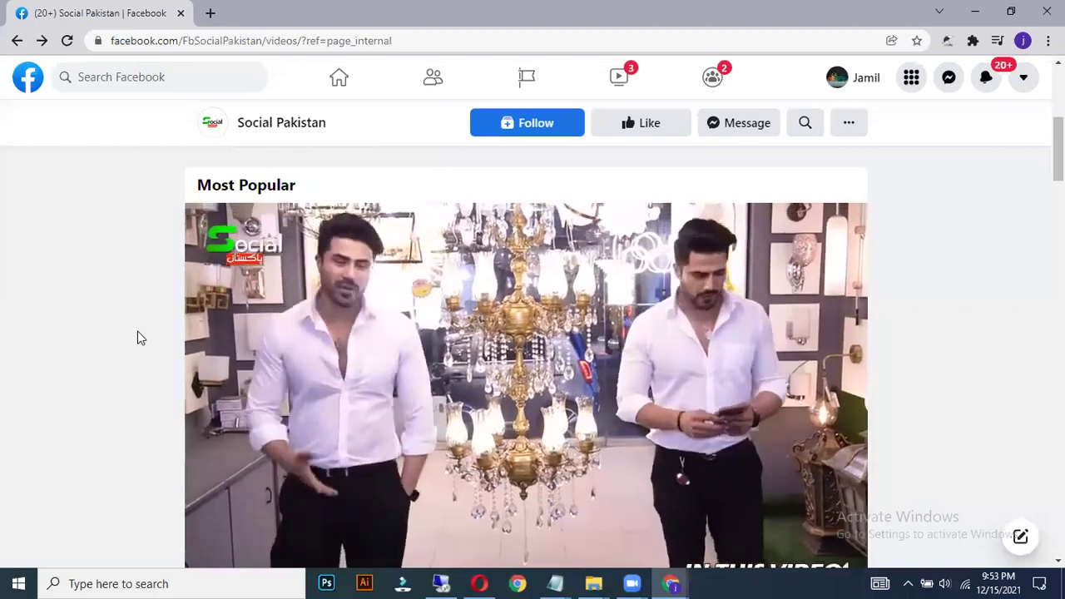
pyautogui.scroll(-1, 137, 337)
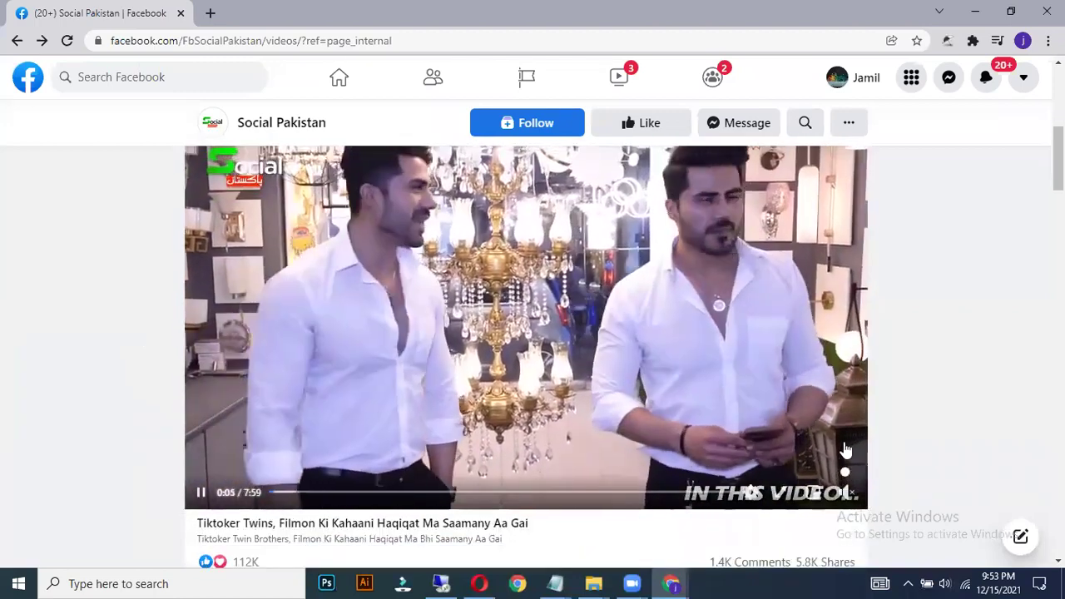
pyautogui.click(844, 449)
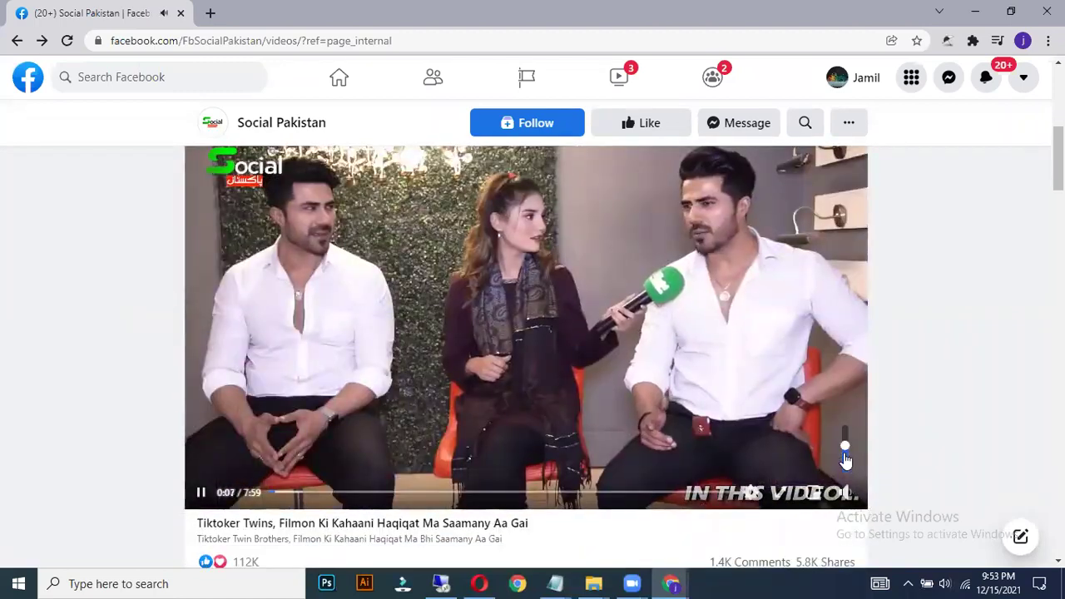